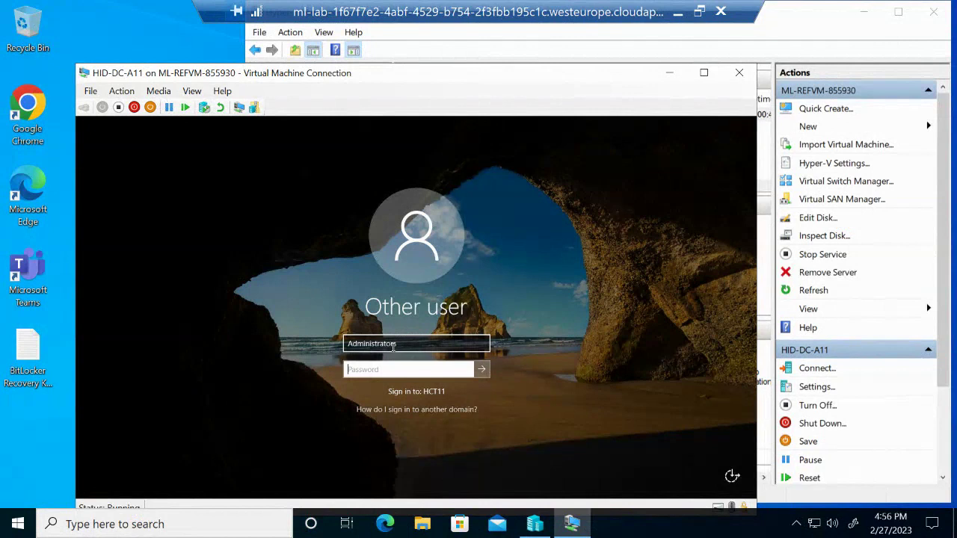
# Sign in to HID-DC-A11 as Administrator, fixing the user name after a failed first attempt
pyautogui.write('********')
pyautogui.click(483, 370)
pyautogui.click(425, 372)
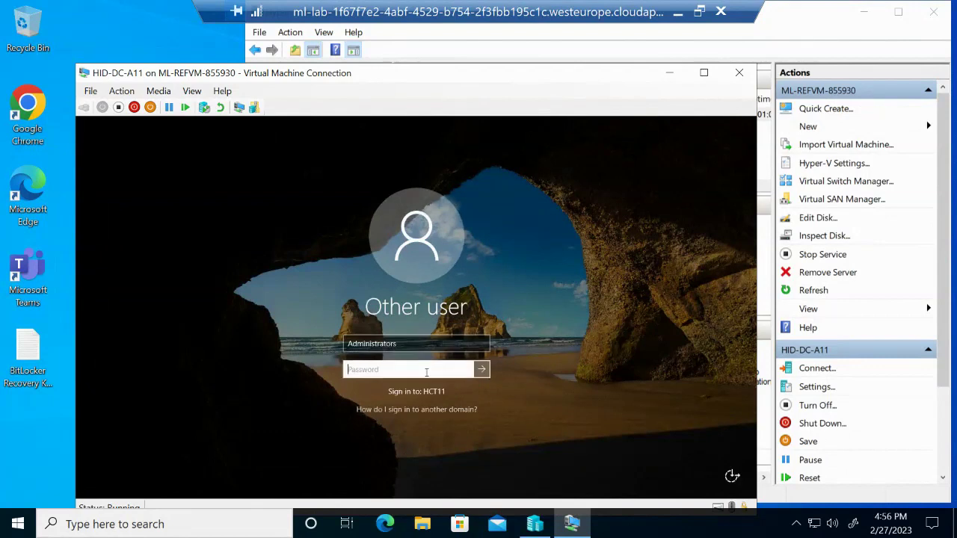
pyautogui.write('Pa55w.rd')
pyautogui.click(428, 344)
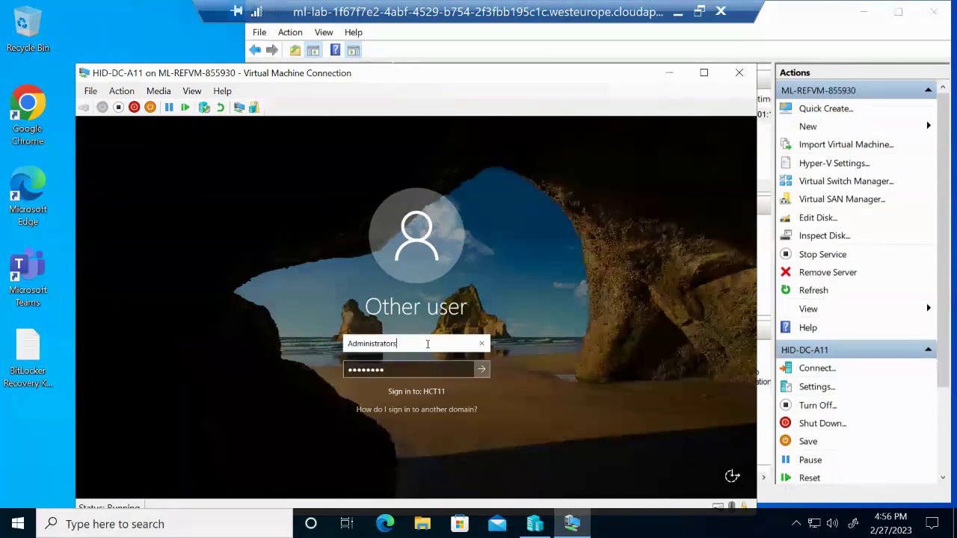
pyautogui.press('BackSpace')
pyautogui.press('Return')
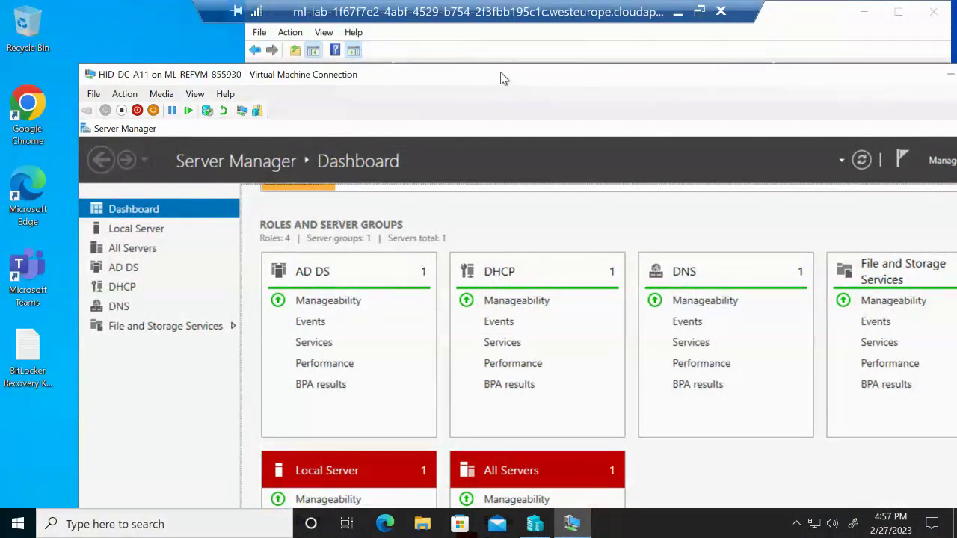
# Launch Active Directory Users and Computers from Server Manager's Tools menu
pyautogui.moveTo(504, 78); pyautogui.dragTo(444, 17)
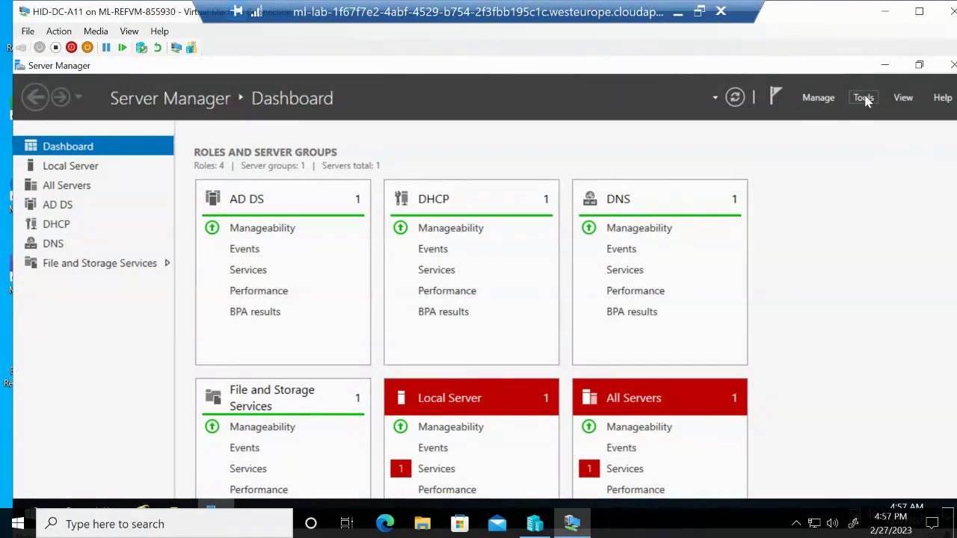
pyautogui.click(863, 98)
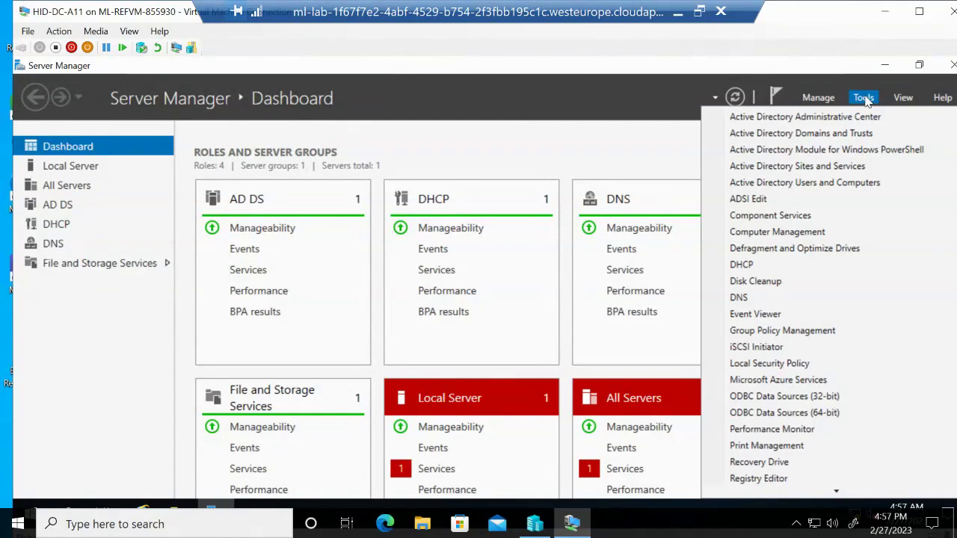
pyautogui.click(827, 193)
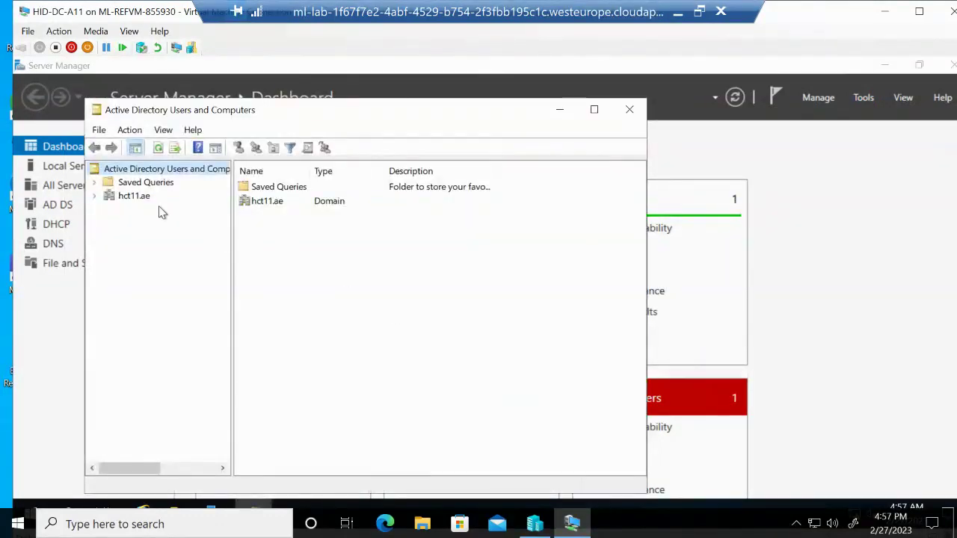
# Start a new Organizational Unit from the hct11.ae domain's New menu
pyautogui.click(118, 200)
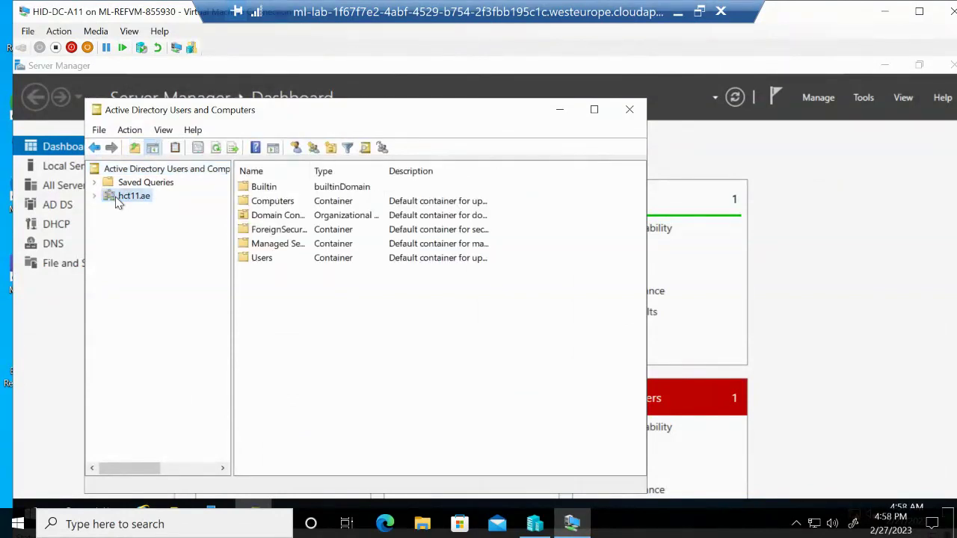
pyautogui.rightClick(118, 198)
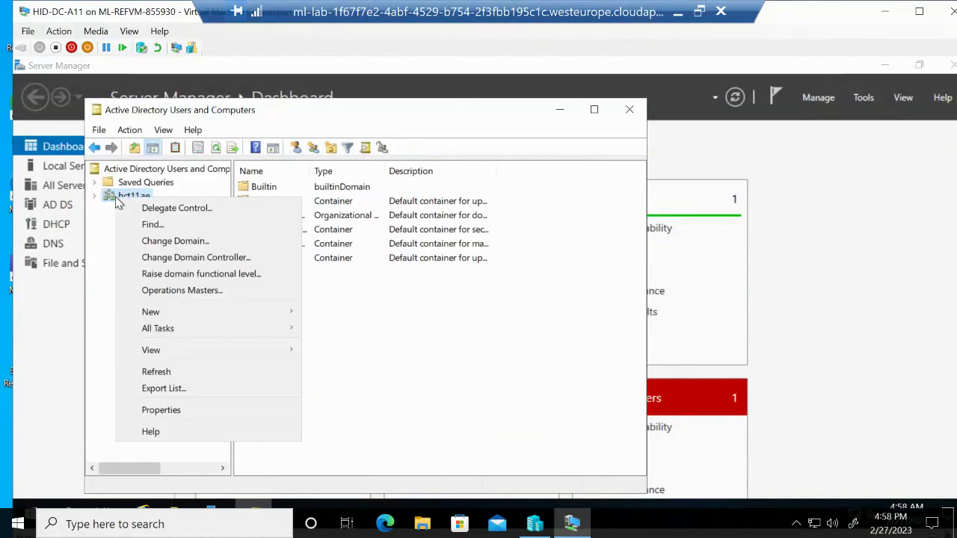
pyautogui.moveTo(166, 315)
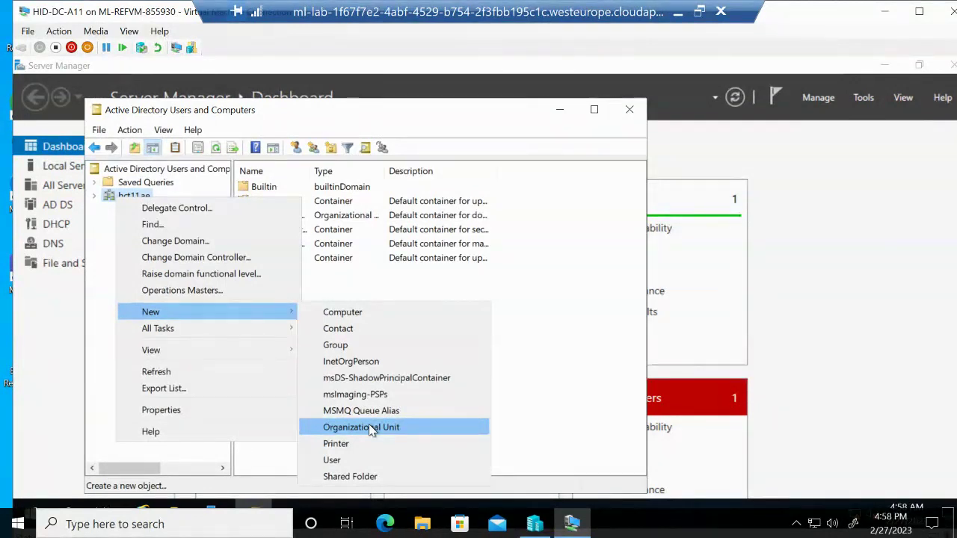
pyautogui.click(372, 430)
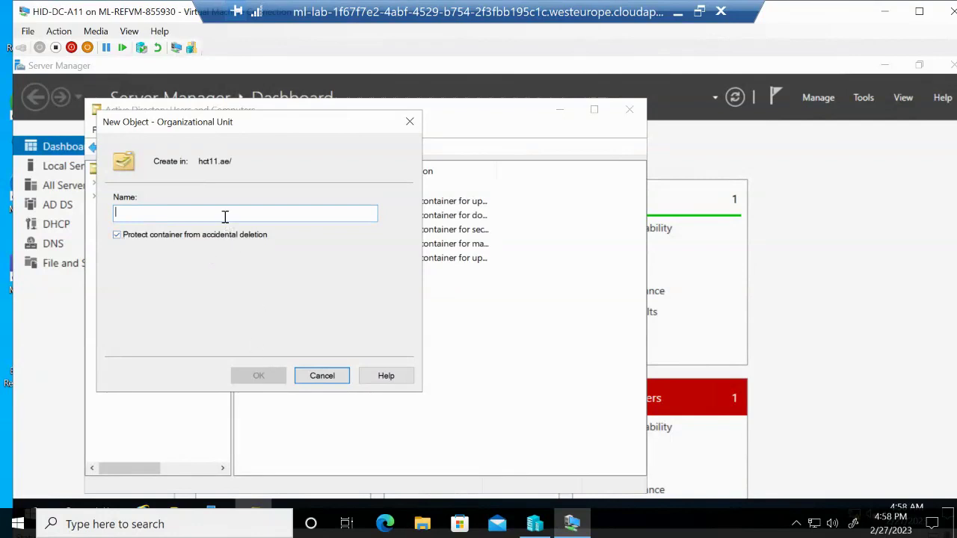
# Name the new organizational unit RAK and create it
pyautogui.write('RAK')
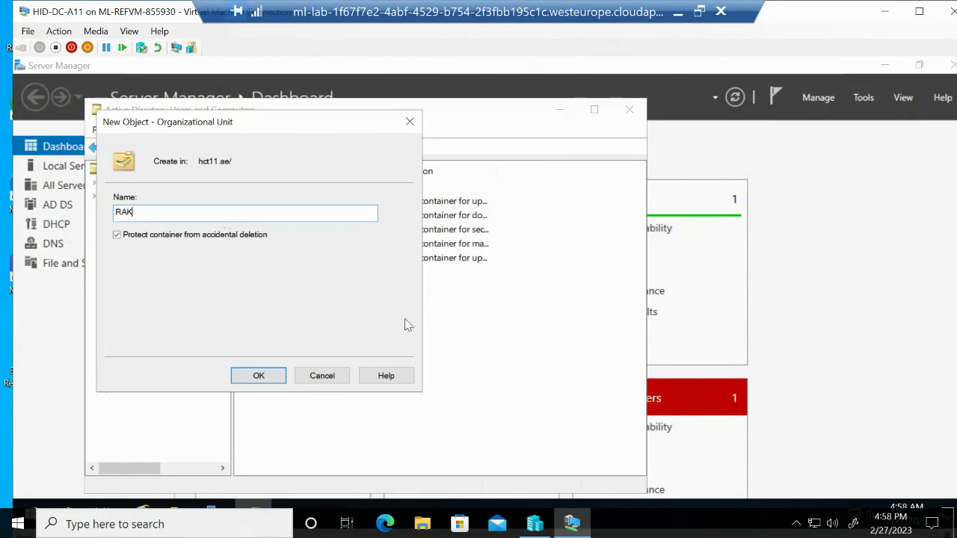
pyautogui.click(259, 375)
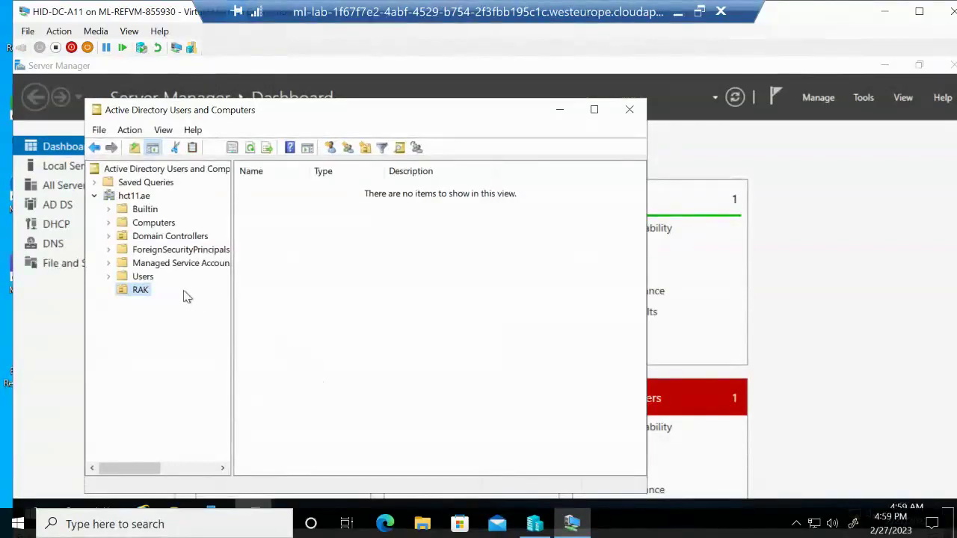
# Add a computer account named HID-SRV1 inside the RAK organizational unit
pyautogui.rightClick(141, 296)
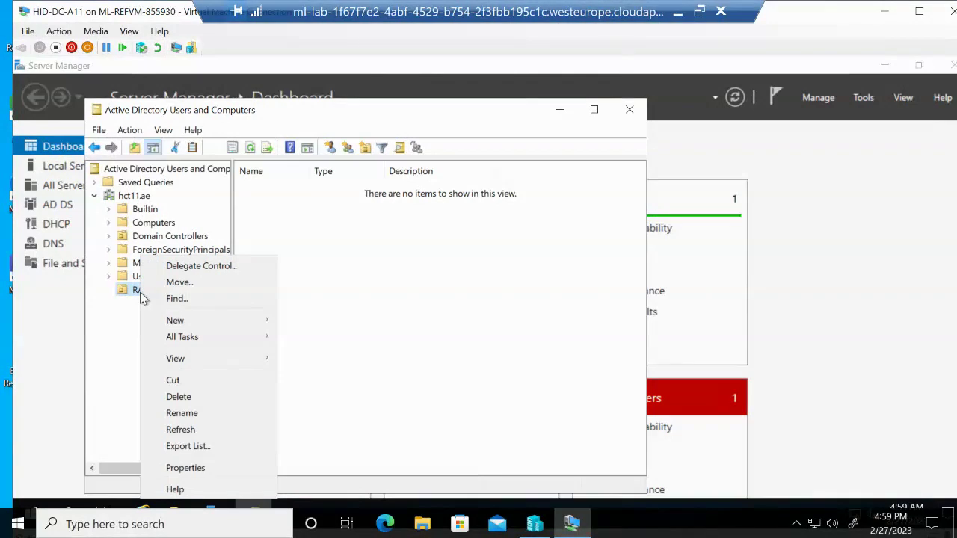
pyautogui.moveTo(184, 316)
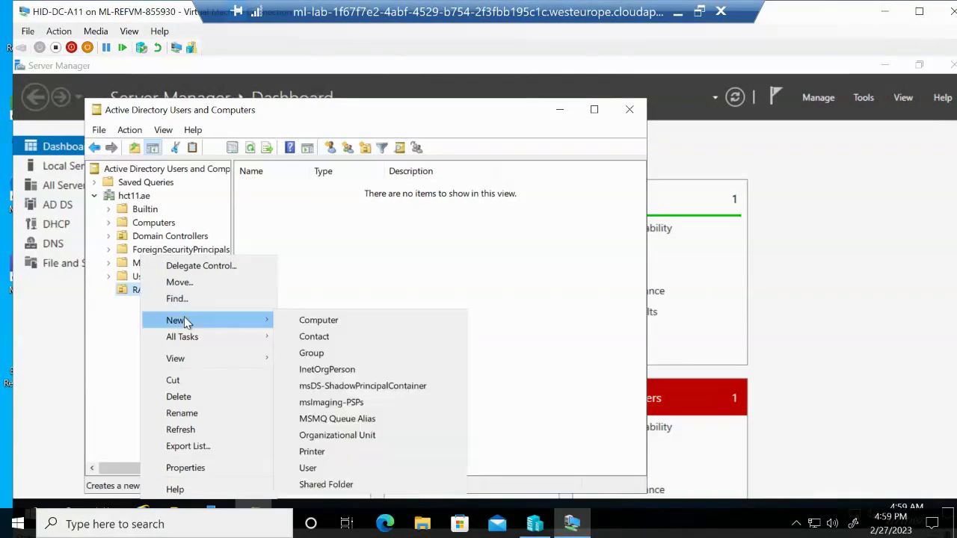
pyautogui.click(328, 317)
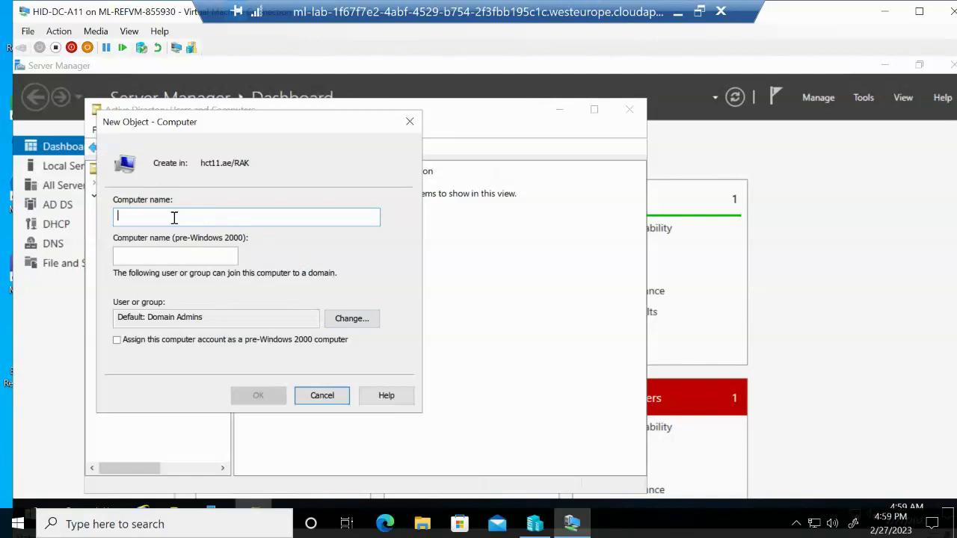
pyautogui.write('HID')
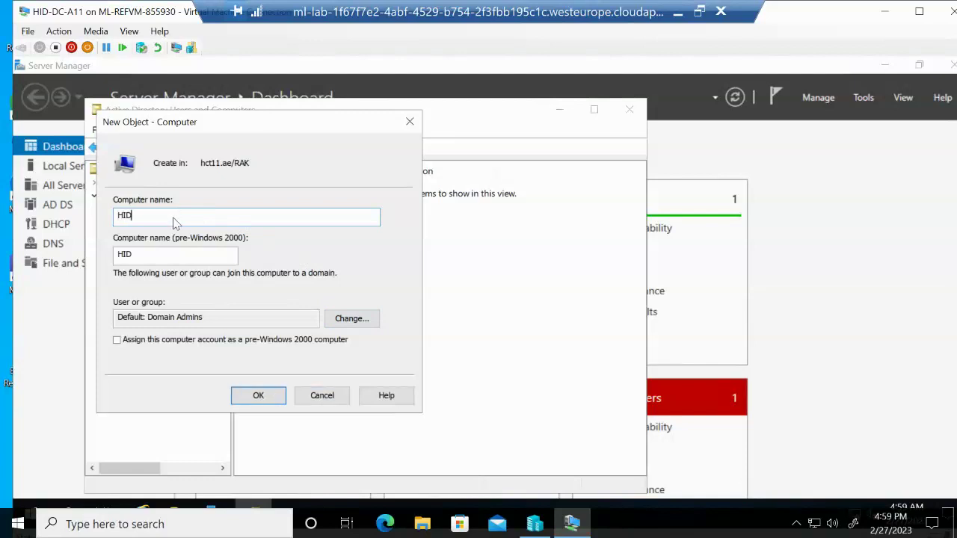
pyautogui.write('-')
pyautogui.write('S')
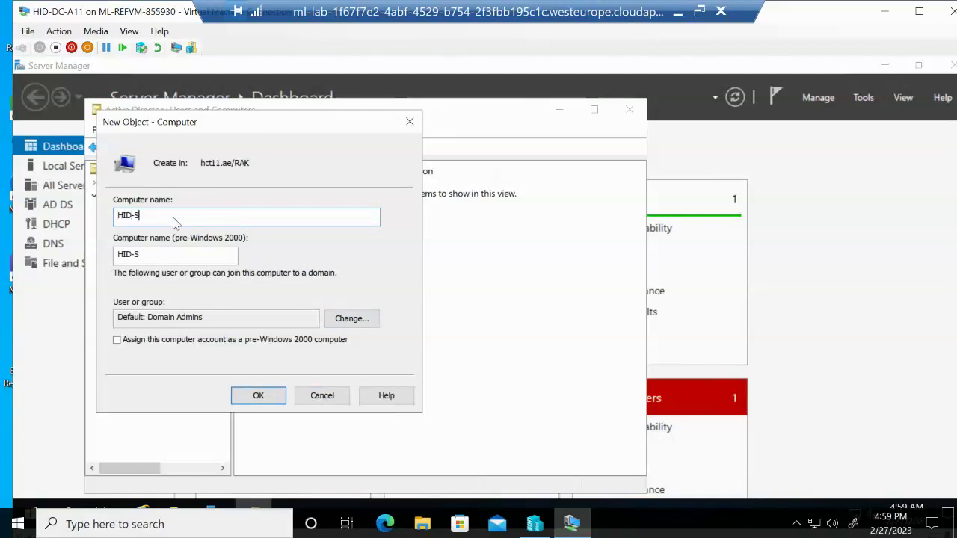
pyautogui.write('RV1')
pyautogui.click(257, 397)
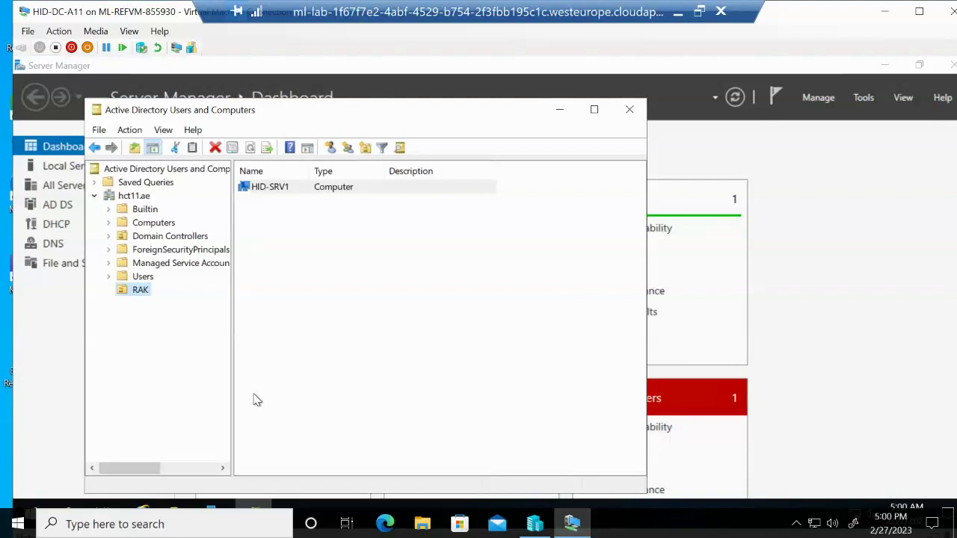
pyautogui.click(130, 279)
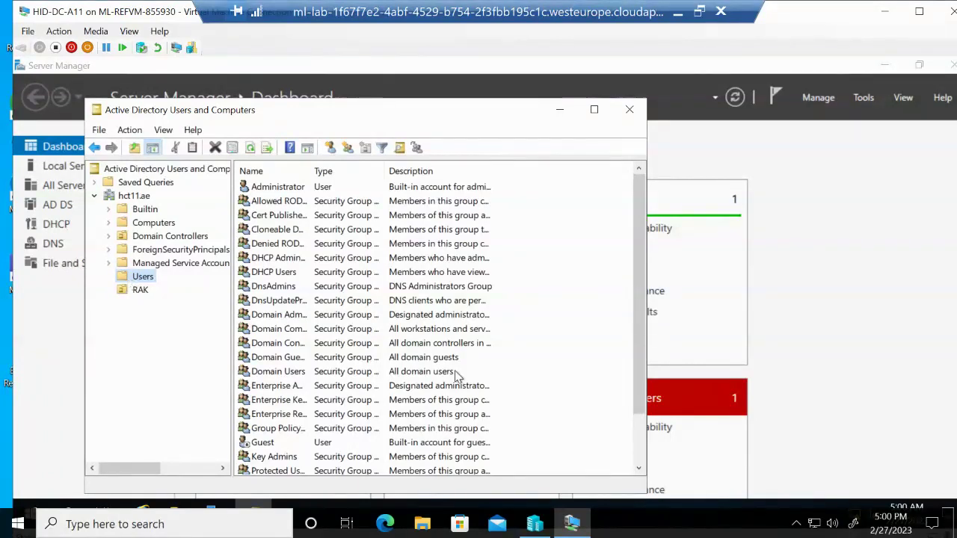
pyautogui.click(140, 290)
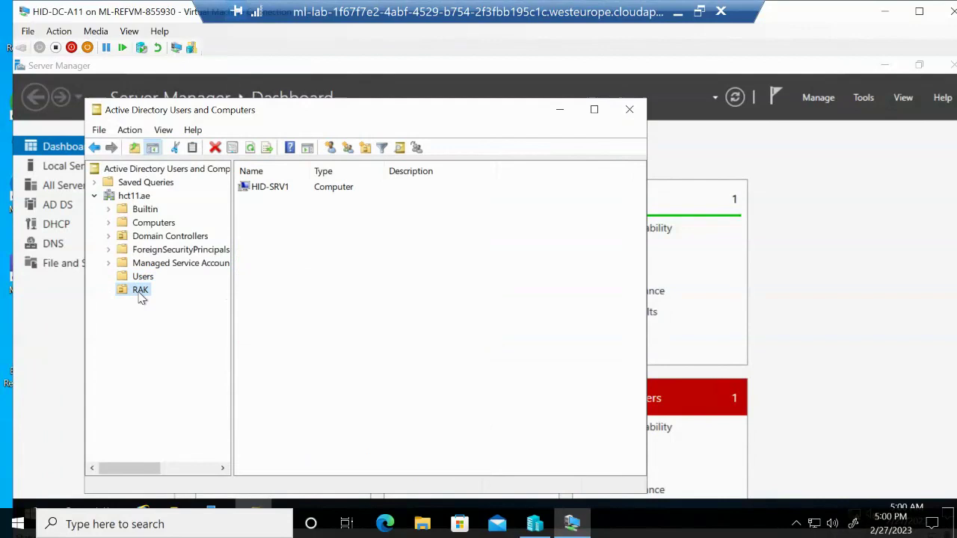
pyautogui.click(276, 189)
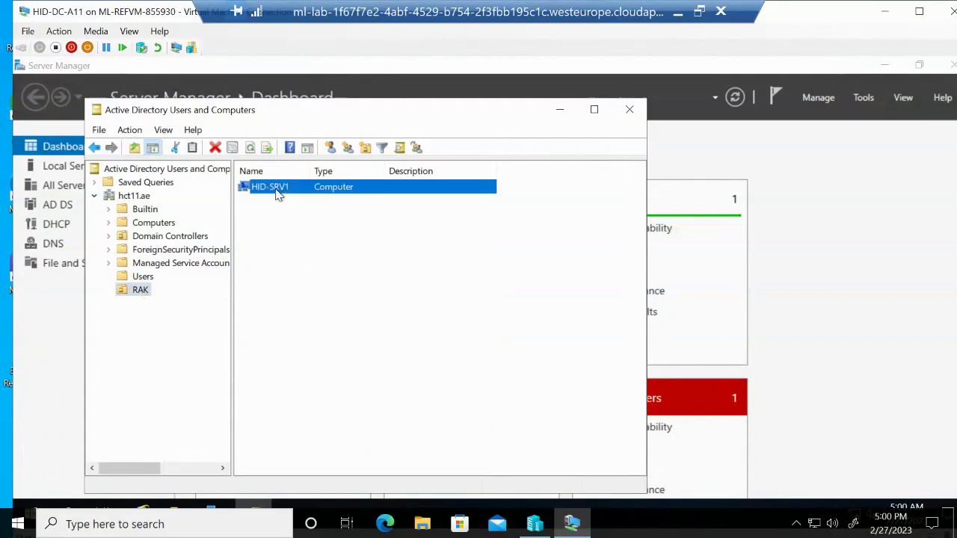
pyautogui.rightClick(277, 194)
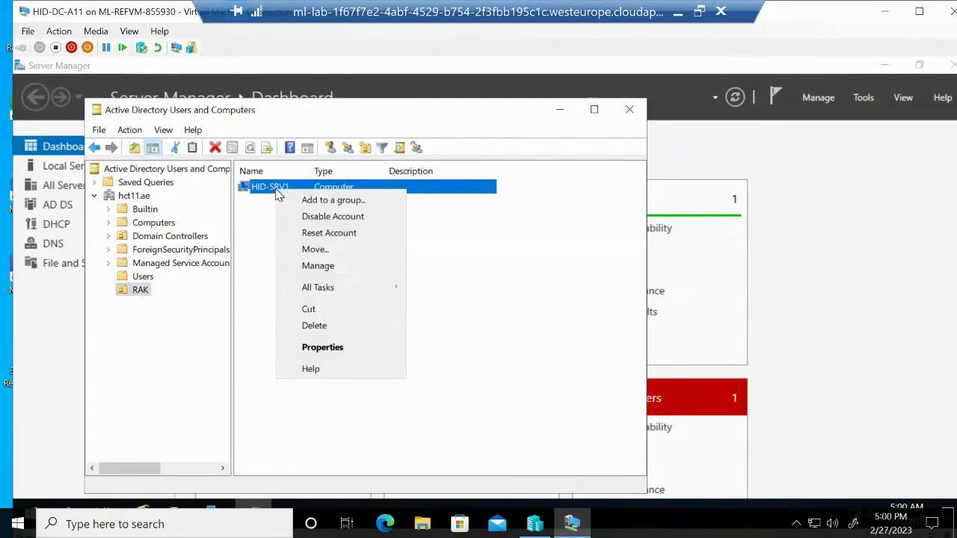
pyautogui.click(338, 349)
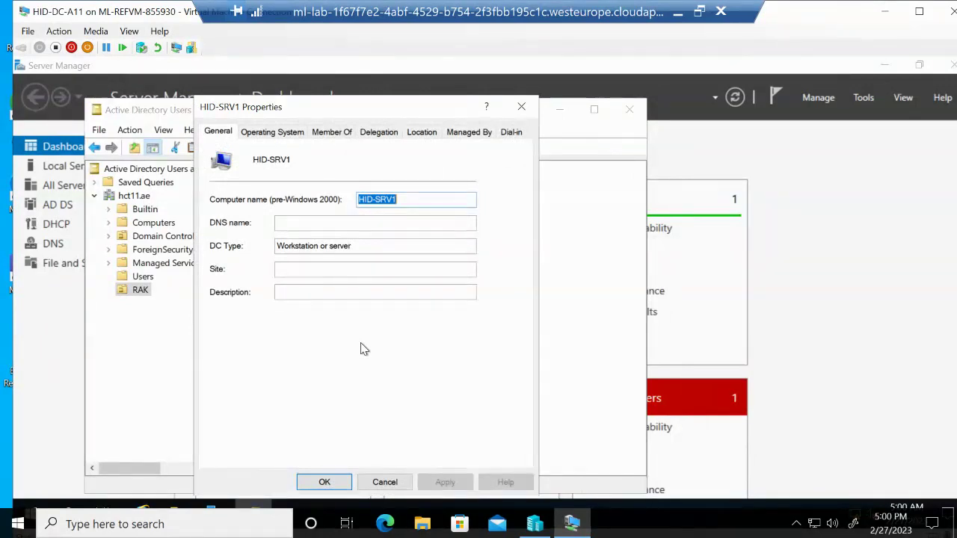
pyautogui.click(522, 109)
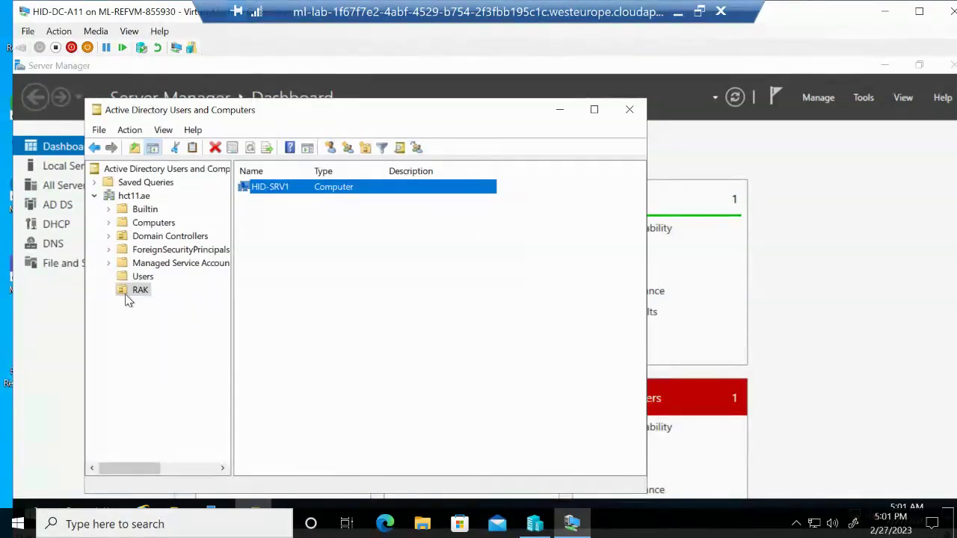
# Start a new user in hct11.ae, then cancel the empty form
pyautogui.click(133, 195)
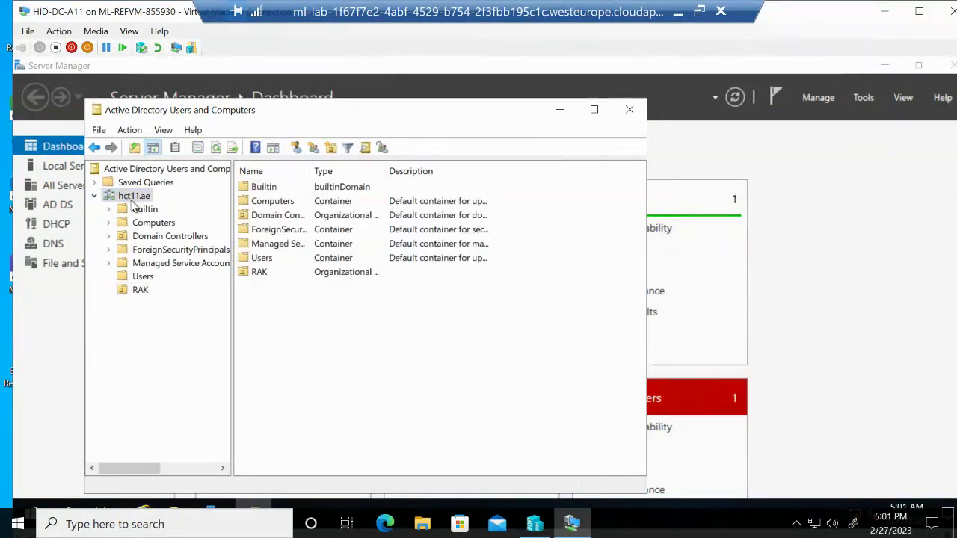
pyautogui.rightClick(134, 204)
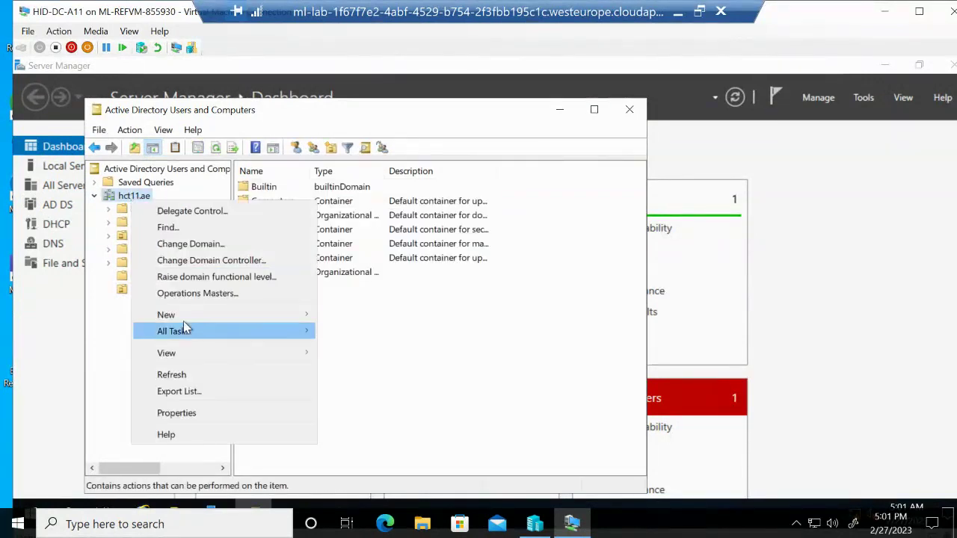
pyautogui.moveTo(185, 318)
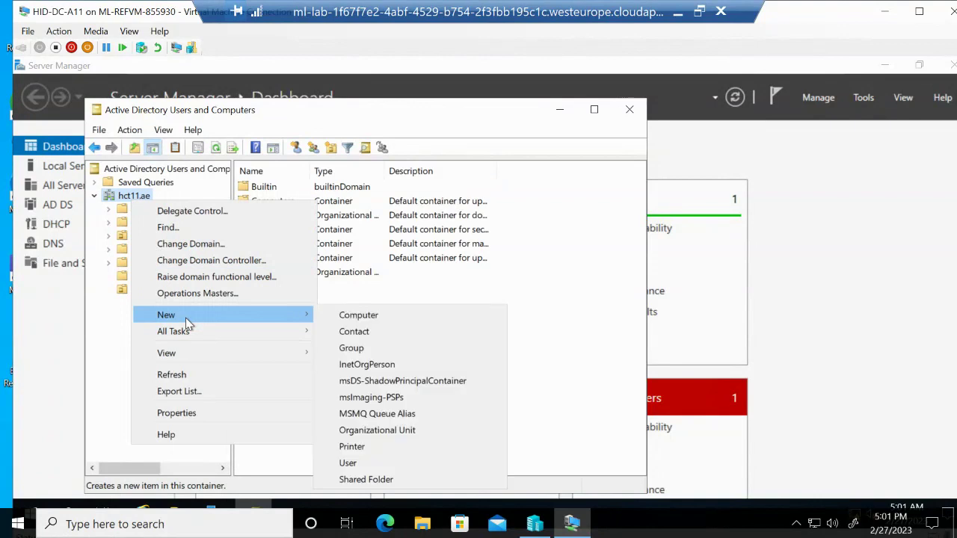
pyautogui.click(359, 463)
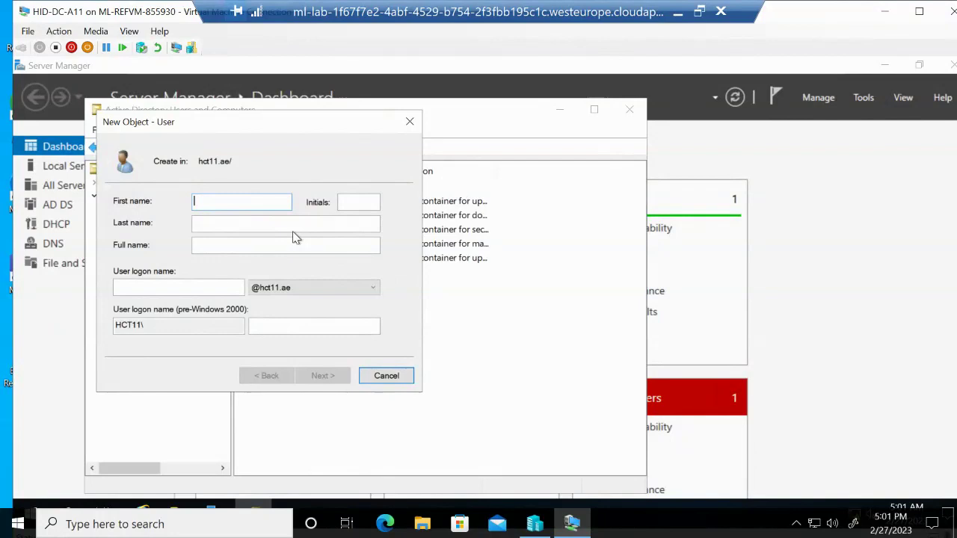
pyautogui.click(386, 377)
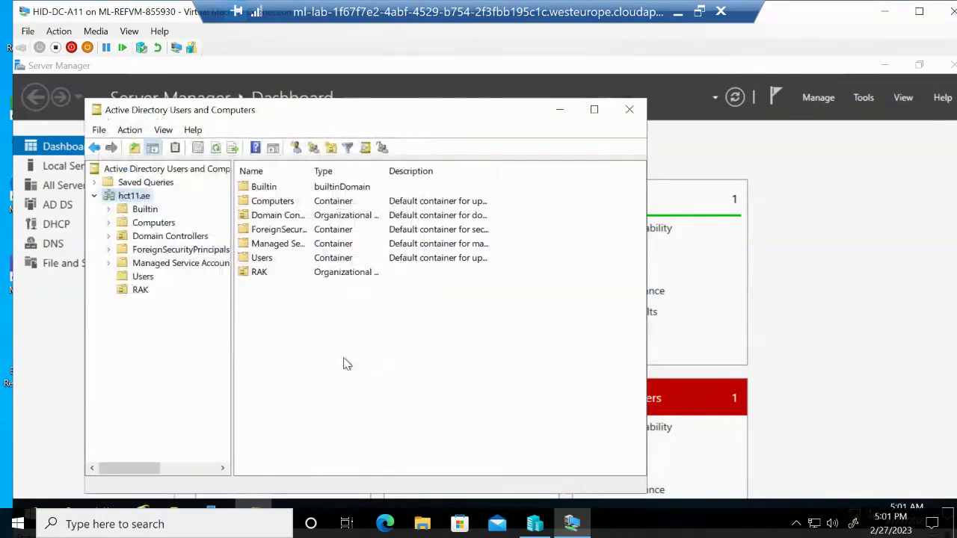
# Begin a new domain user, entering the first name, last name and logon name
pyautogui.rightClick(146, 200)
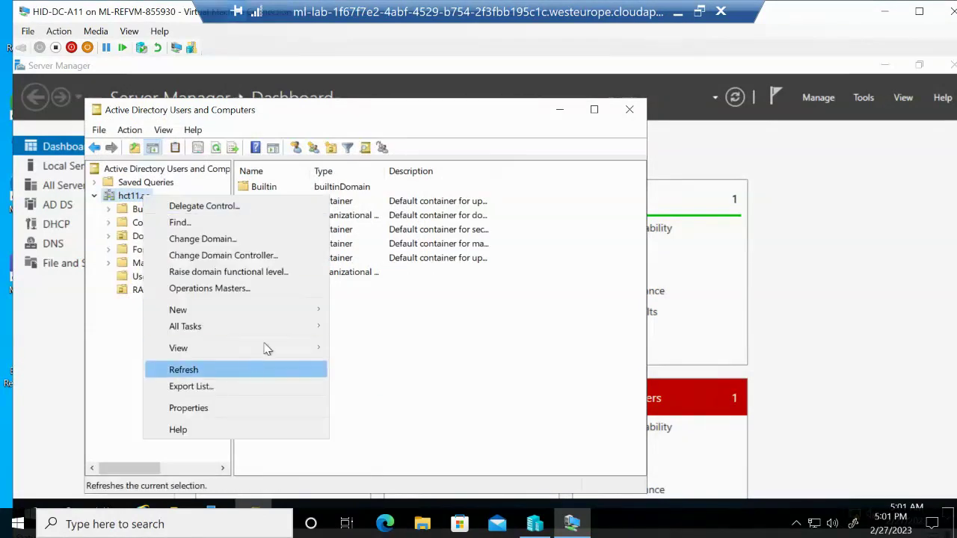
pyautogui.moveTo(275, 315)
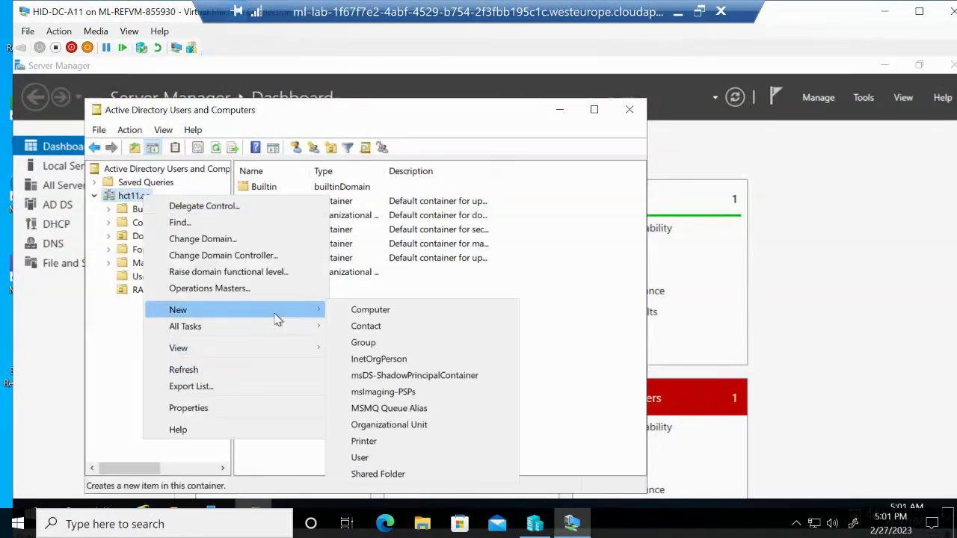
pyautogui.click(362, 458)
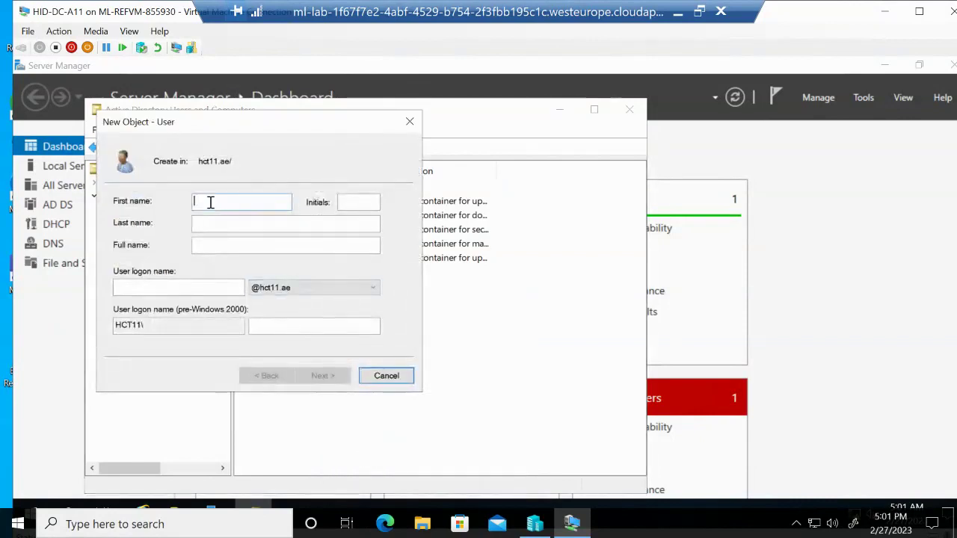
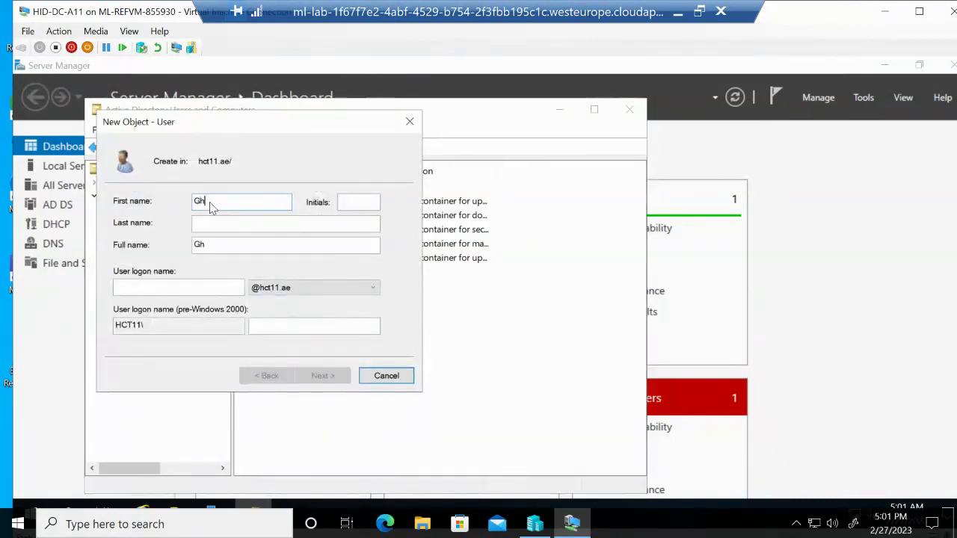
pyautogui.click(251, 224)
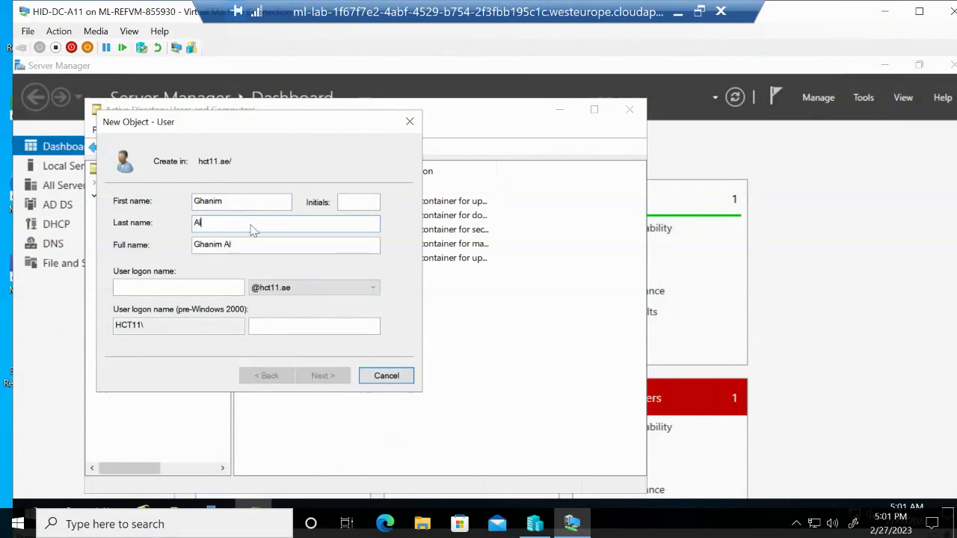
pyautogui.click(214, 288)
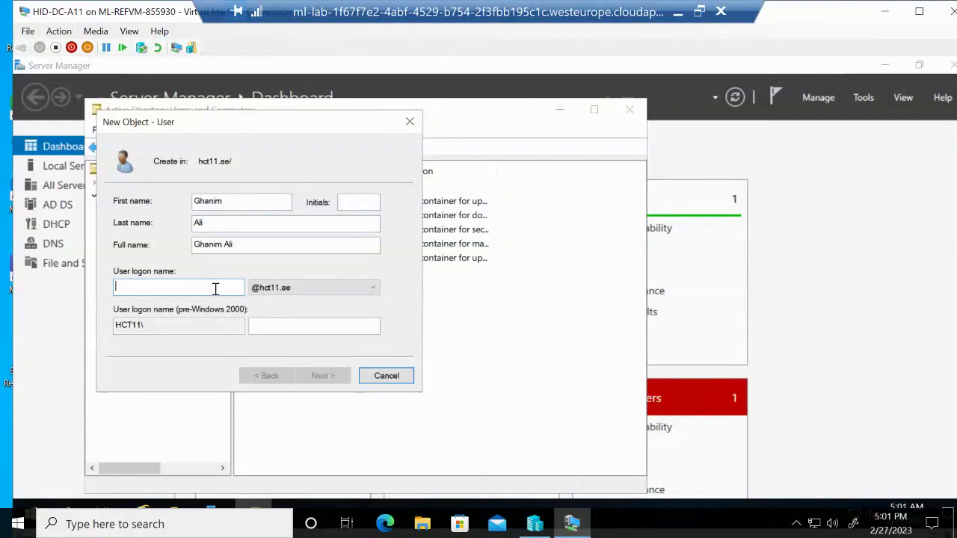
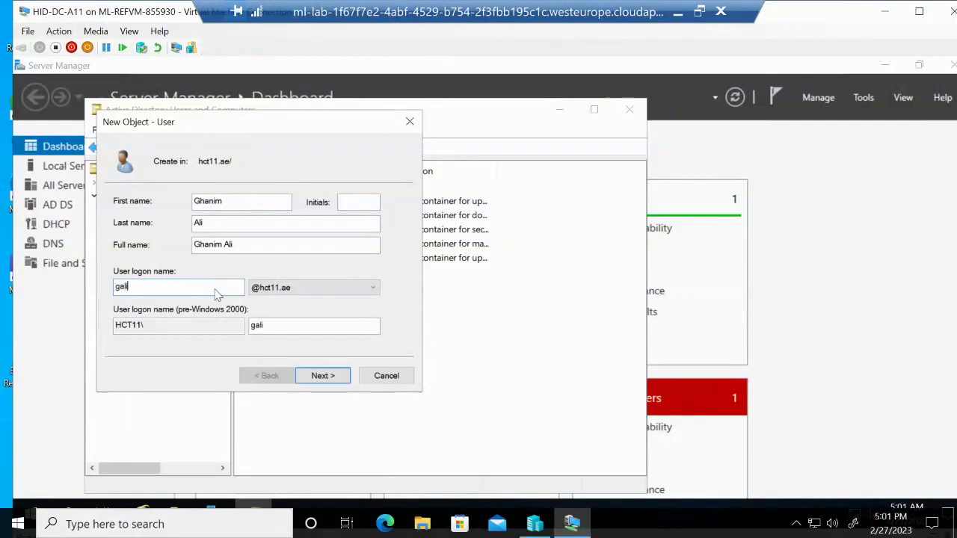
# Set the user's password without forcing a change at next logon, and create the account
pyautogui.click(322, 376)
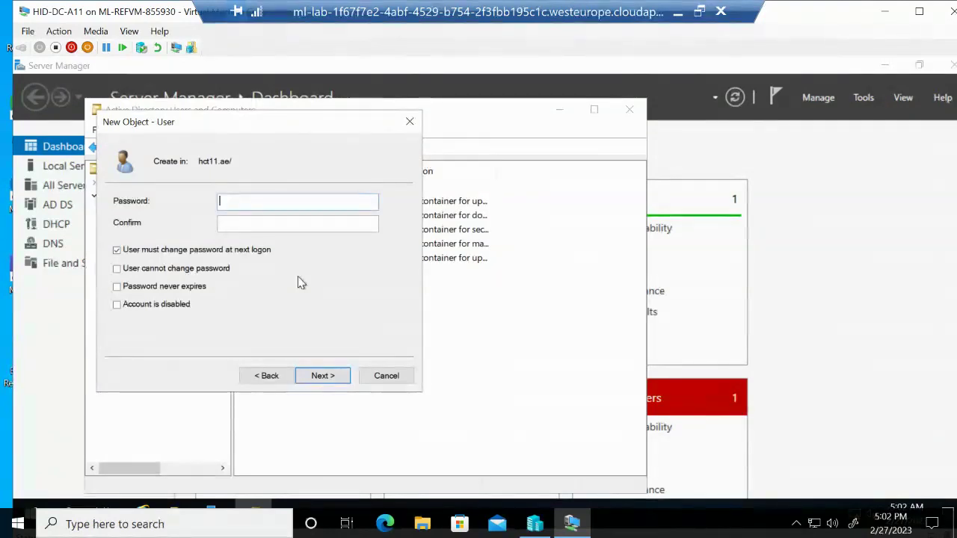
pyautogui.click(117, 252)
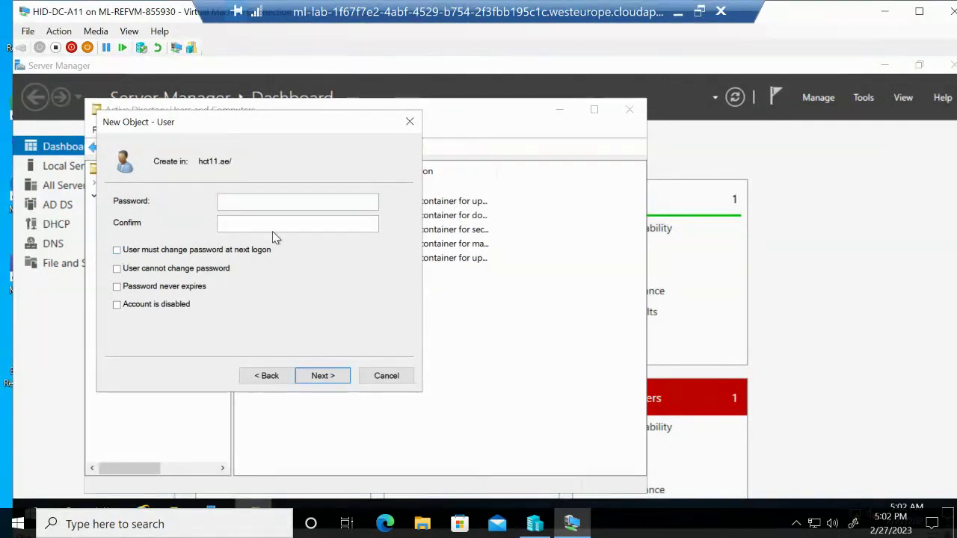
pyautogui.click(281, 202)
pyautogui.write('Passw0r')
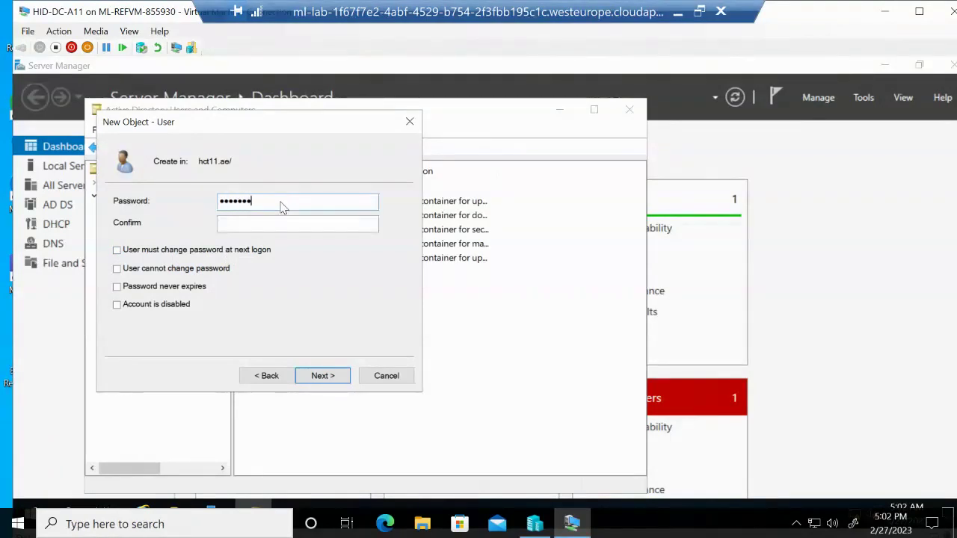
pyautogui.write('d')
pyautogui.press('Tab')
pyautogui.write('Passw0rd')
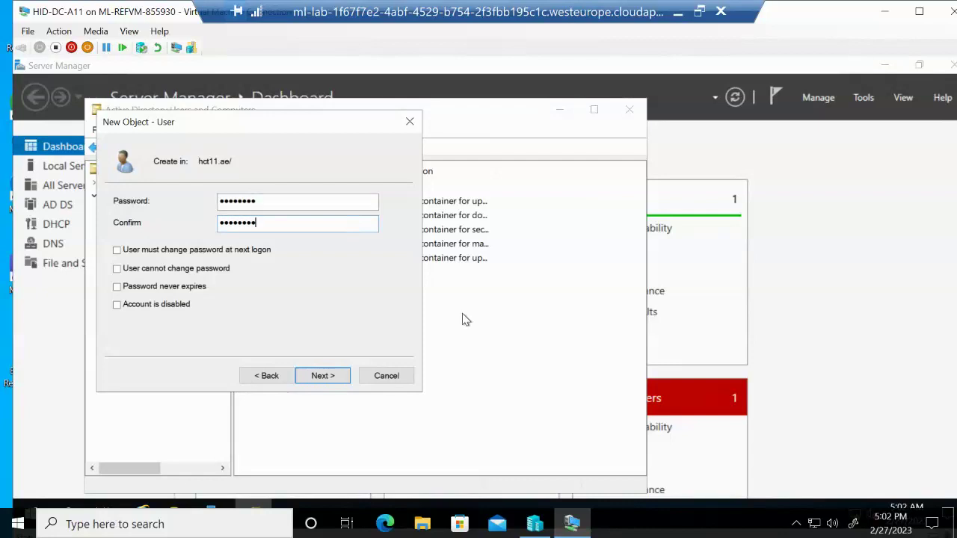
pyautogui.click(346, 377)
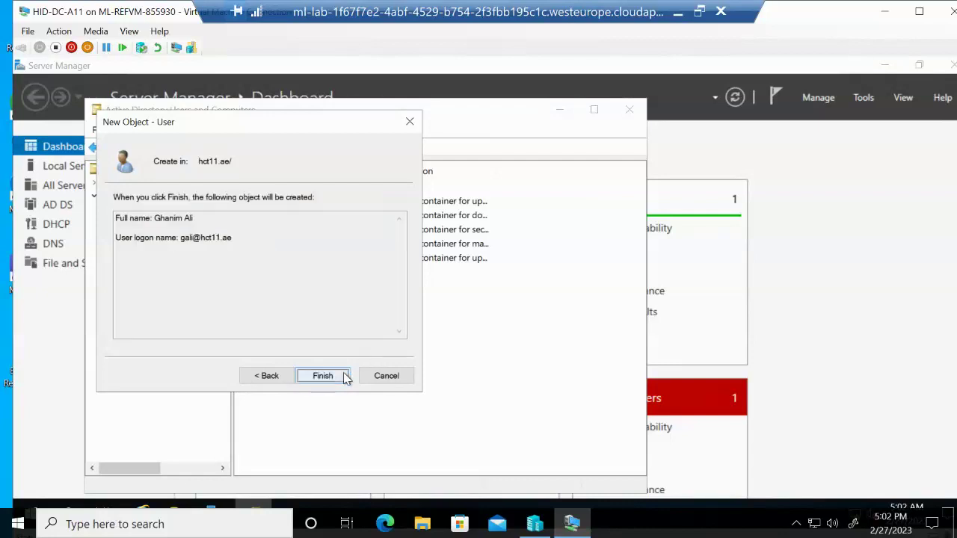
pyautogui.click(345, 378)
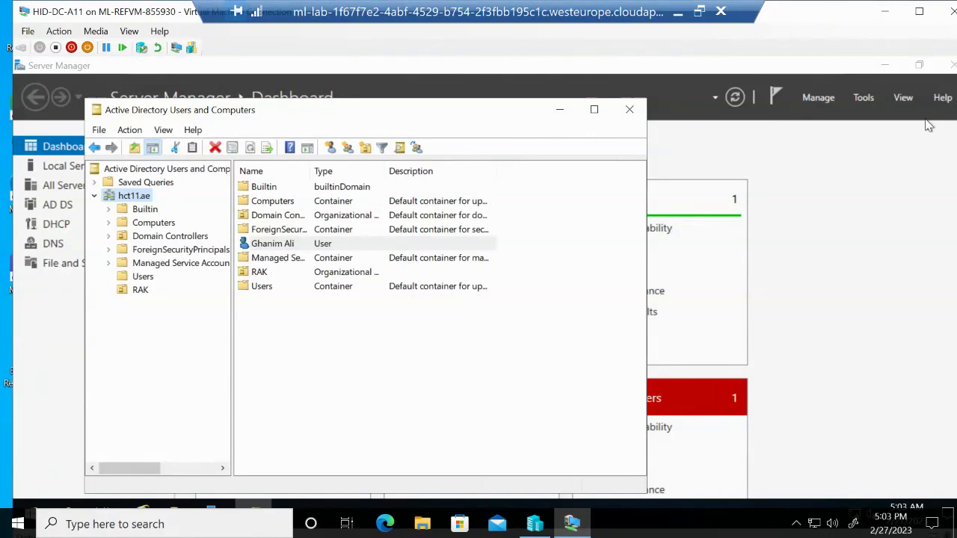
# Return to Server Manager and open its Tools list
pyautogui.click(861, 102)
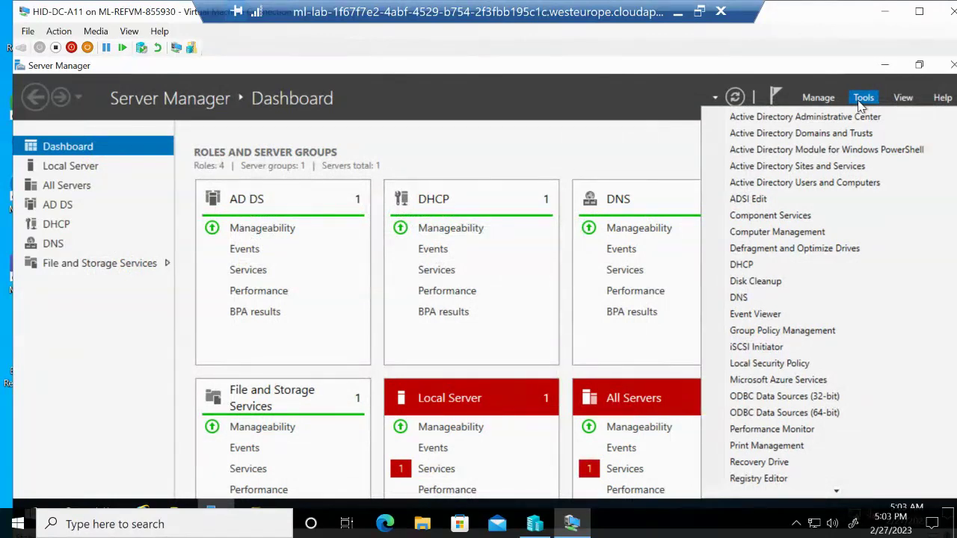
# Launch Active Directory Administrative Center maximized and select the hct11 (local) domain
pyautogui.click(859, 118)
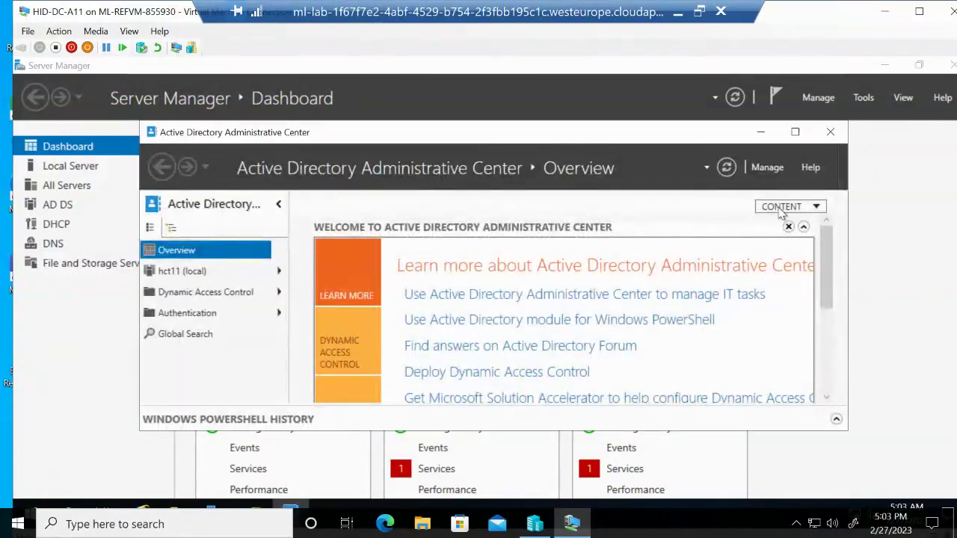
pyautogui.click(797, 133)
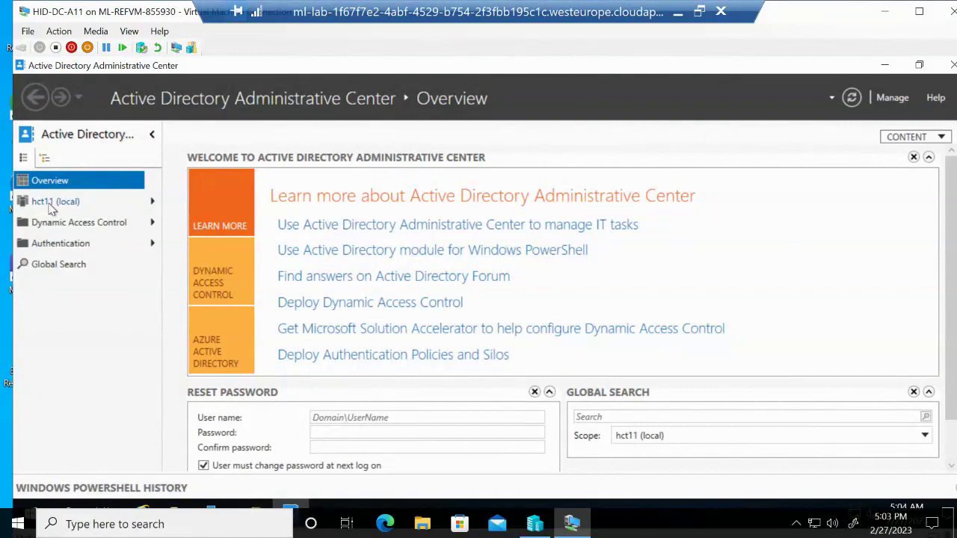
pyautogui.click(52, 203)
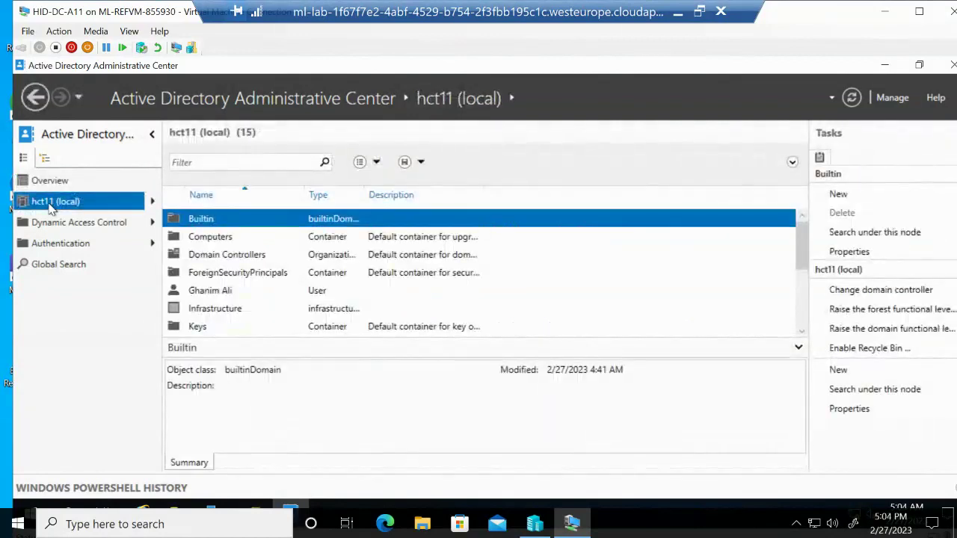
# Start a new computer named WKSTN8 in hct11 (local) and scroll through its Create Computer form
pyautogui.rightClick(52, 209)
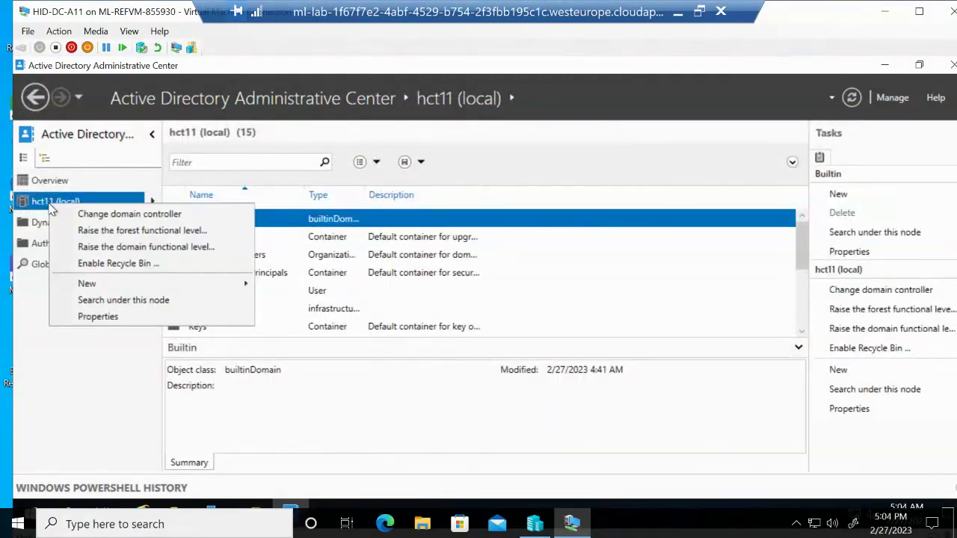
pyautogui.moveTo(219, 284)
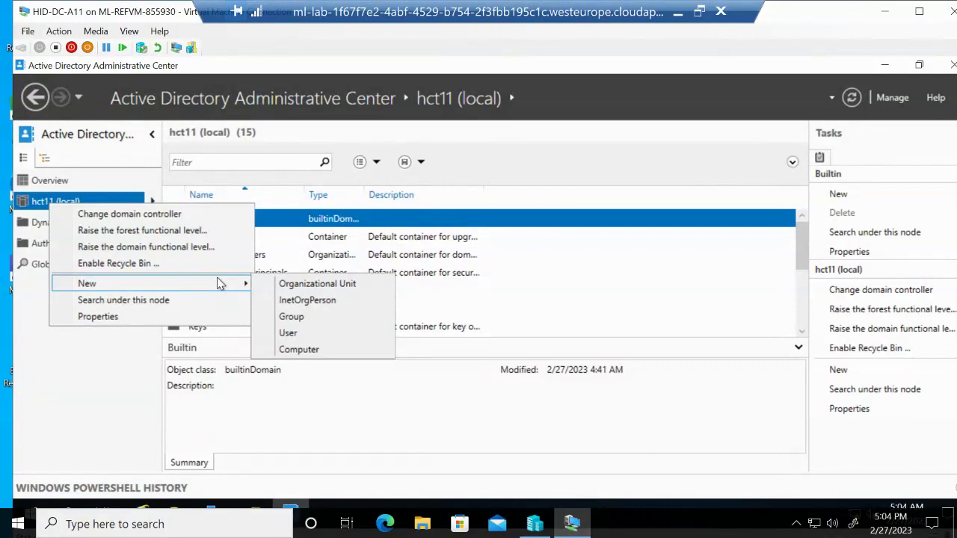
pyautogui.click(299, 350)
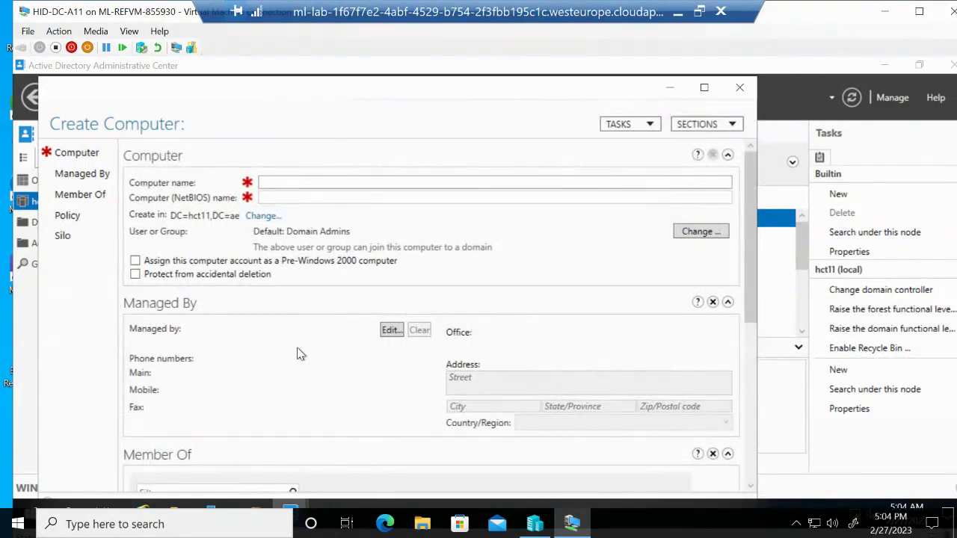
pyautogui.write('WK')
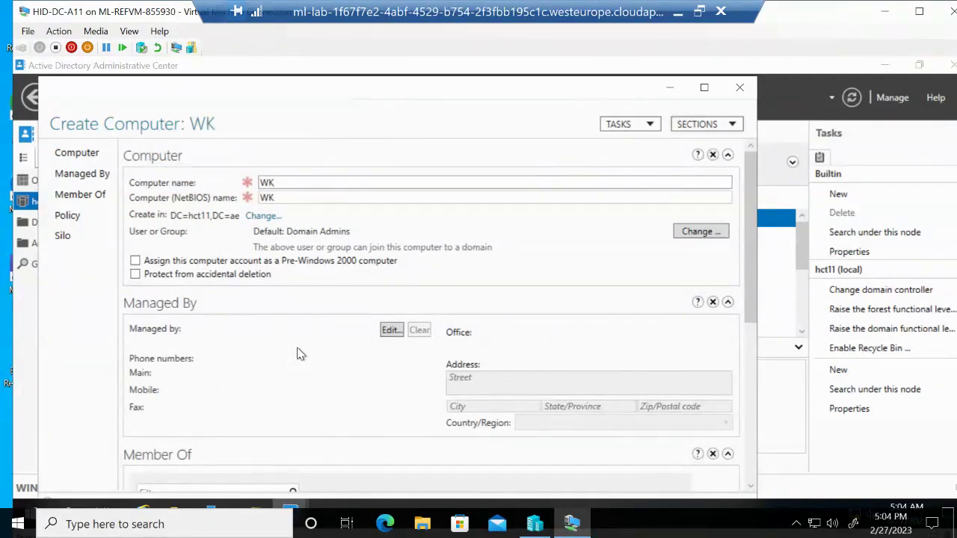
pyautogui.write('STN')
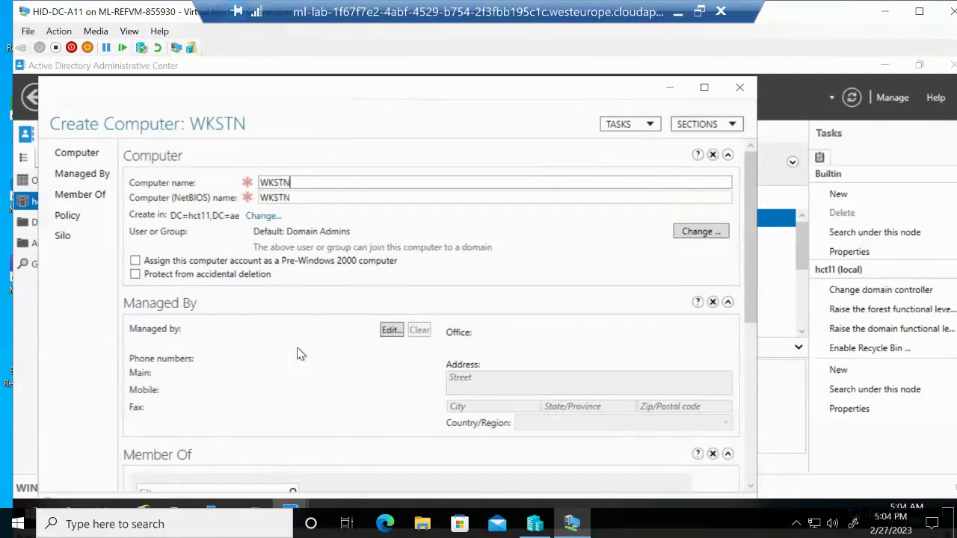
pyautogui.write('8')
pyautogui.scroll(-1, 293, 340)
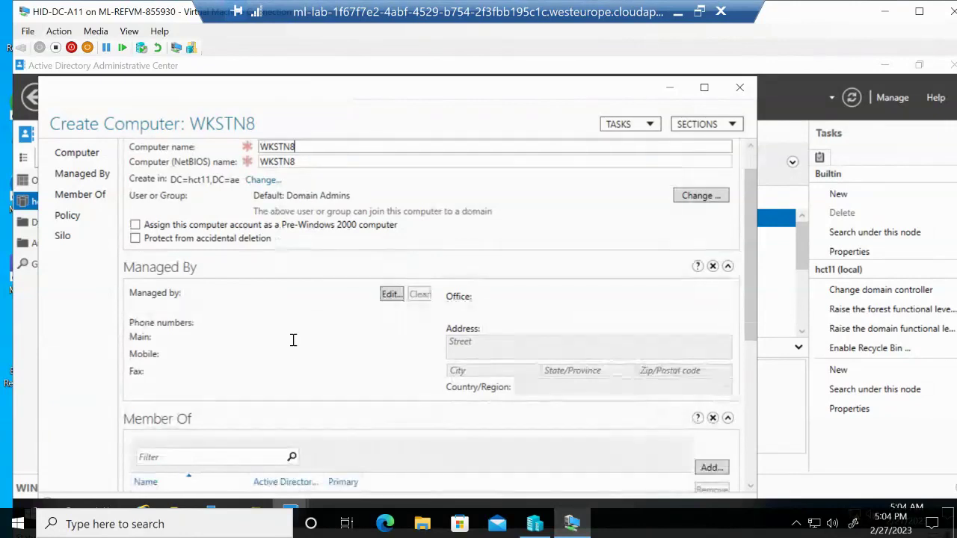
pyautogui.scroll(-2, 293, 340)
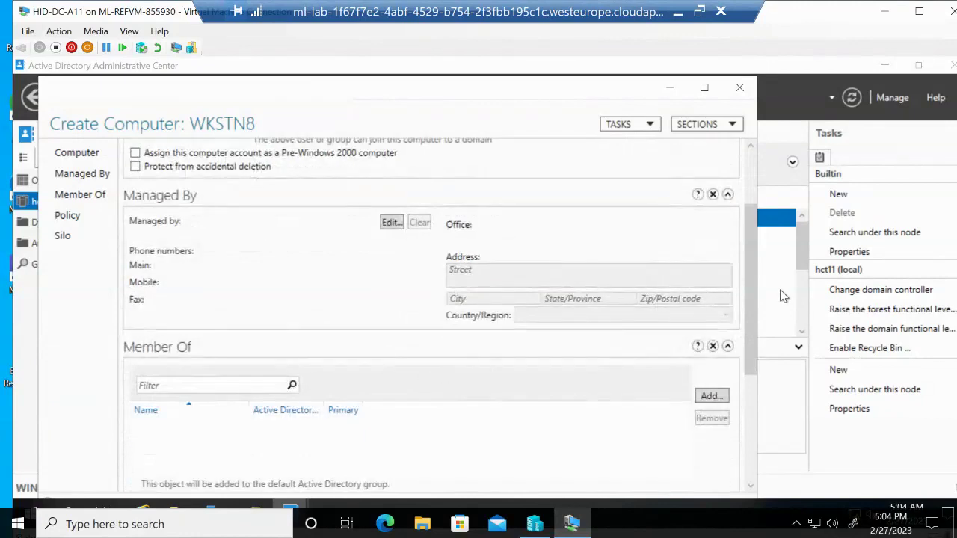
pyautogui.moveTo(753, 276); pyautogui.dragTo(764, 381)
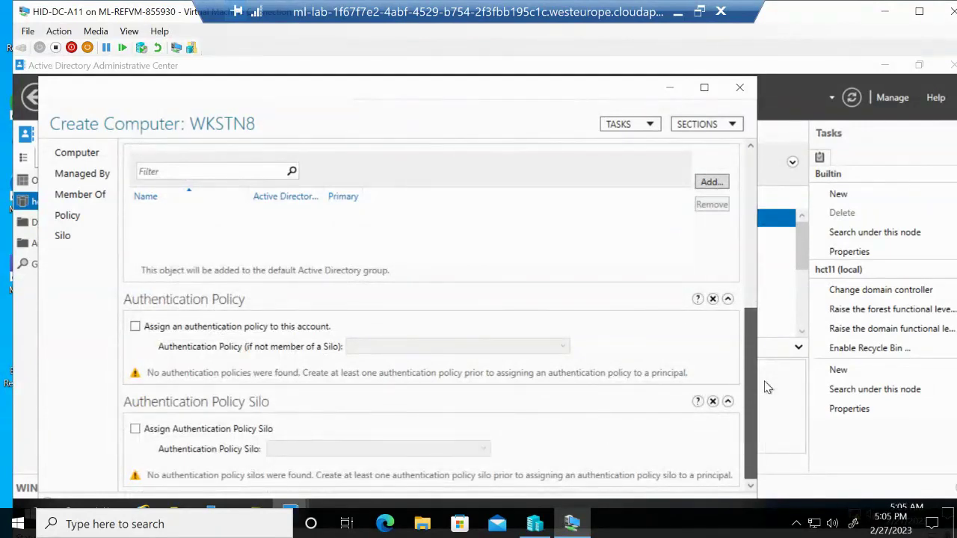
pyautogui.moveTo(766, 387); pyautogui.dragTo(757, 208)
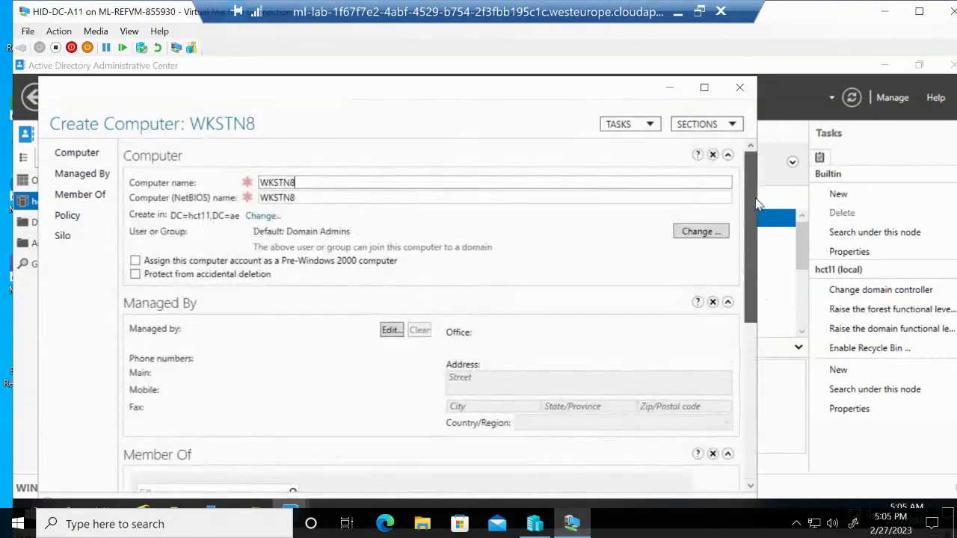
# Add WKSTN8 as a member of the Domain Controllers group
pyautogui.click(82, 195)
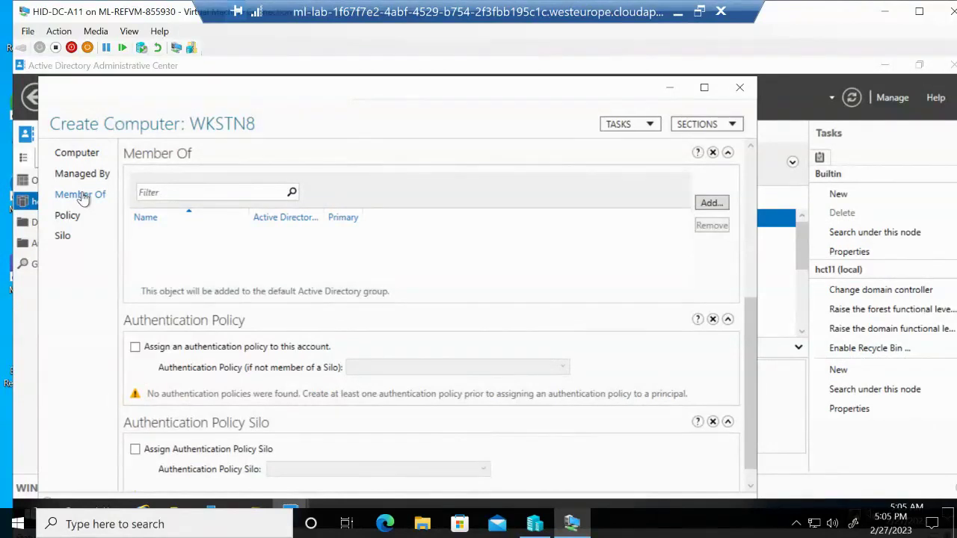
pyautogui.click(711, 205)
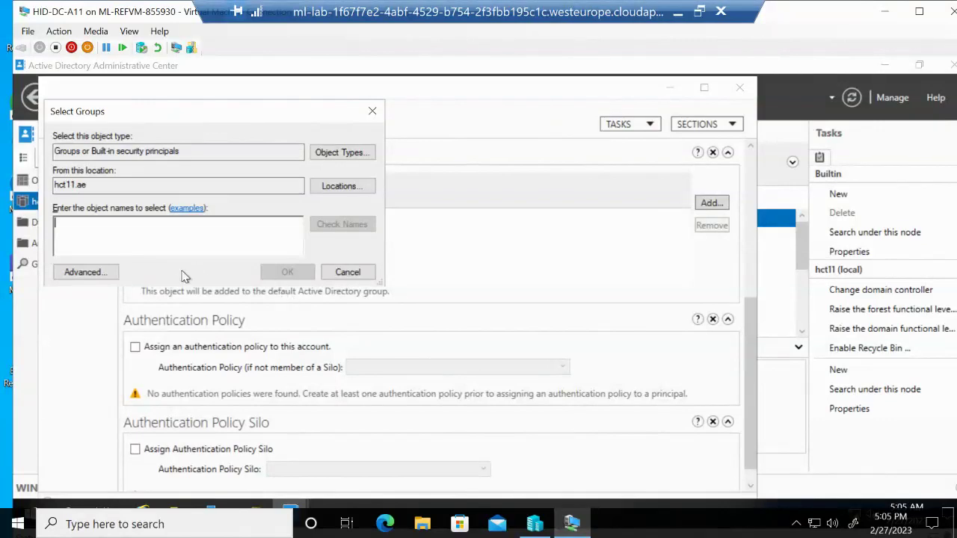
pyautogui.click(119, 187)
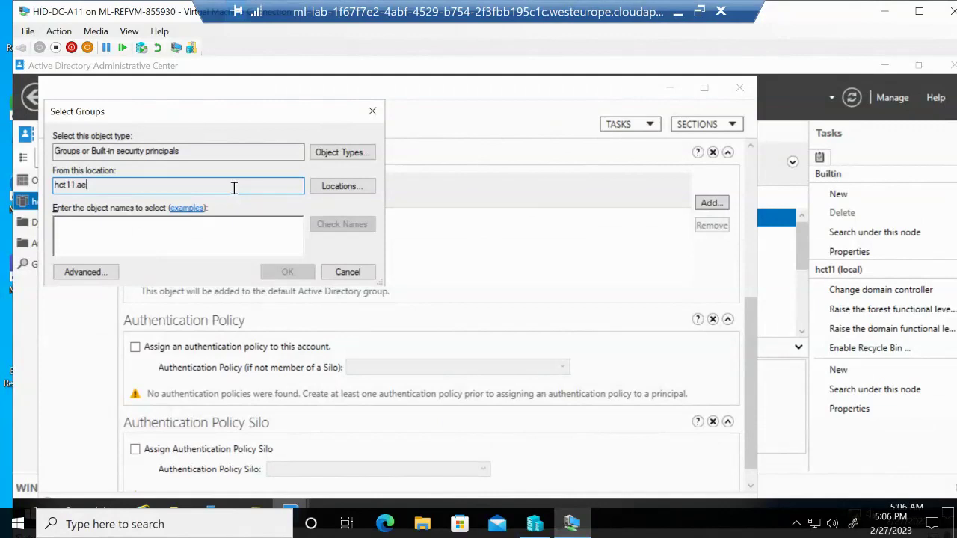
pyautogui.click(111, 222)
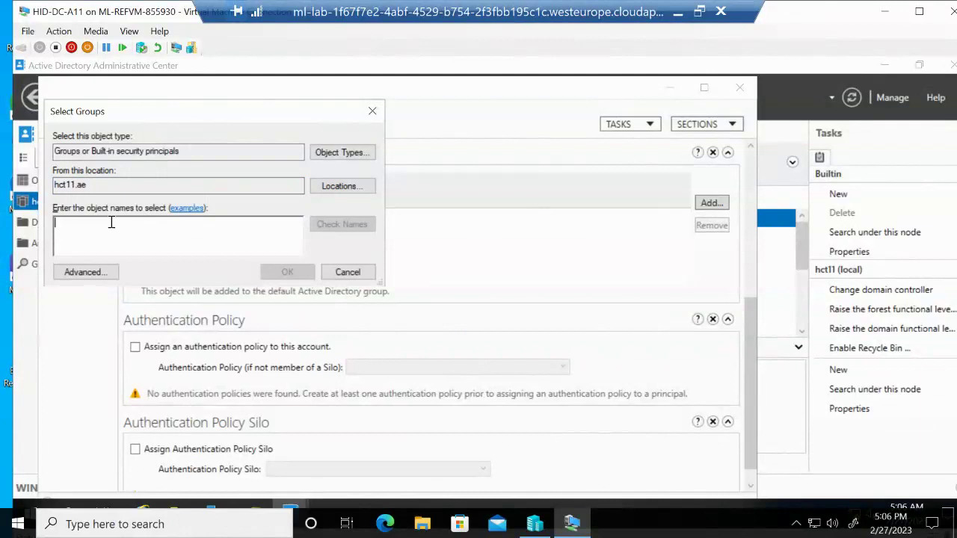
pyautogui.write('Domai')
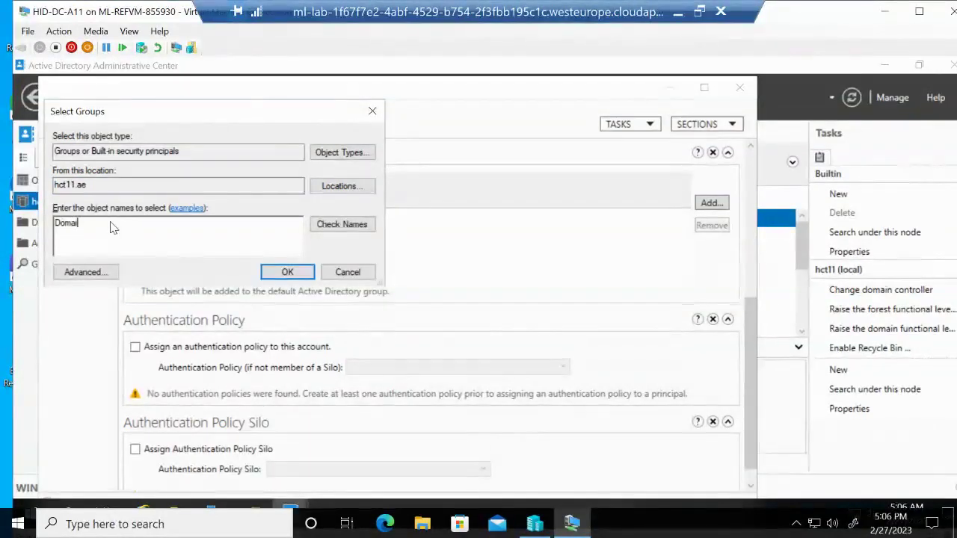
pyautogui.write('n Controllers')
pyautogui.click(288, 272)
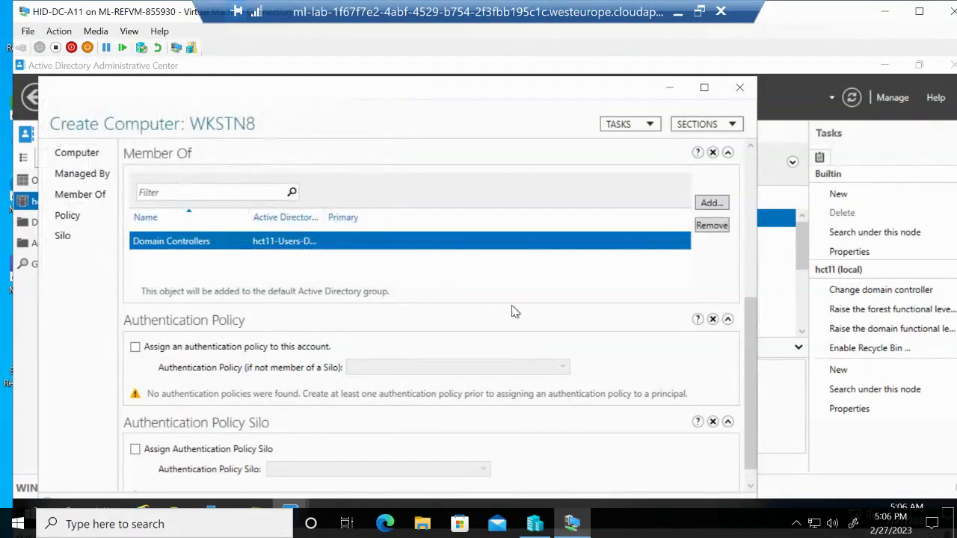
# Reopen the group picker and dismiss it without adding another group
pyautogui.moveTo(748, 355); pyautogui.dragTo(746, 394)
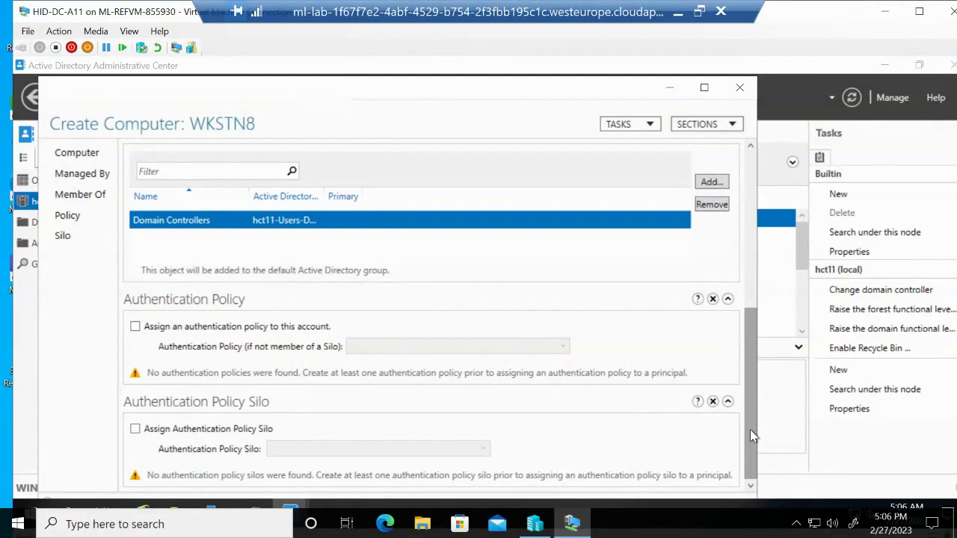
pyautogui.click(710, 183)
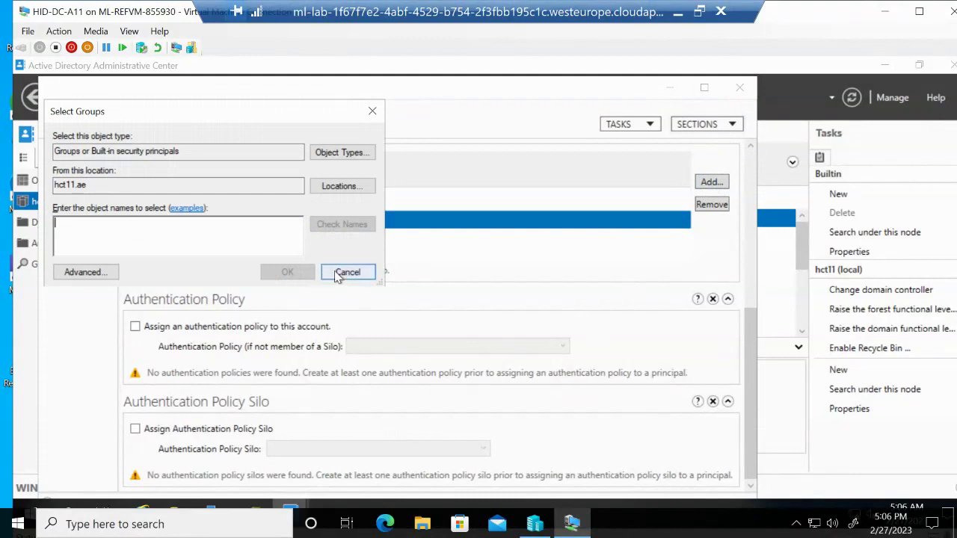
pyautogui.click(346, 272)
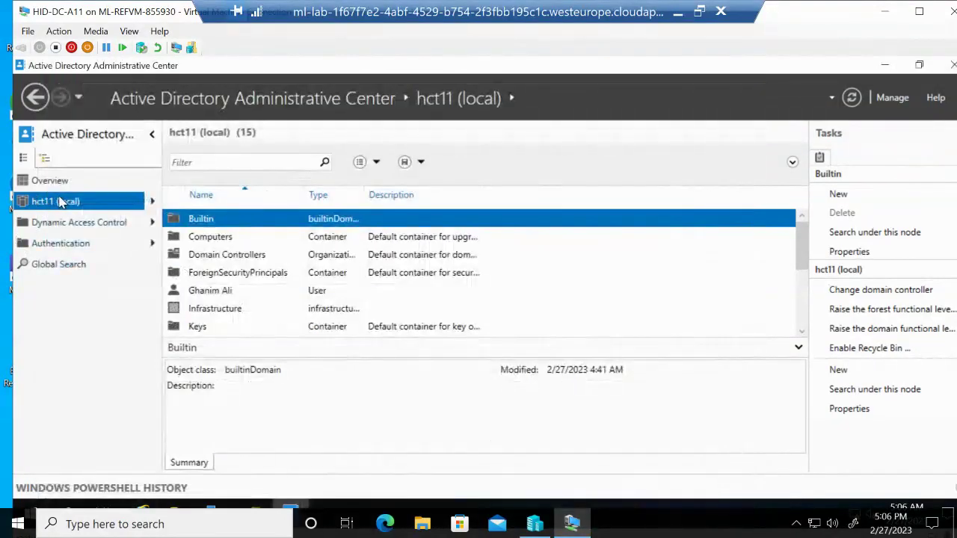
# Start a new user in hct11 (local) and enter its first name, last name and logon name
pyautogui.rightClick(62, 204)
pyautogui.moveTo(235, 281)
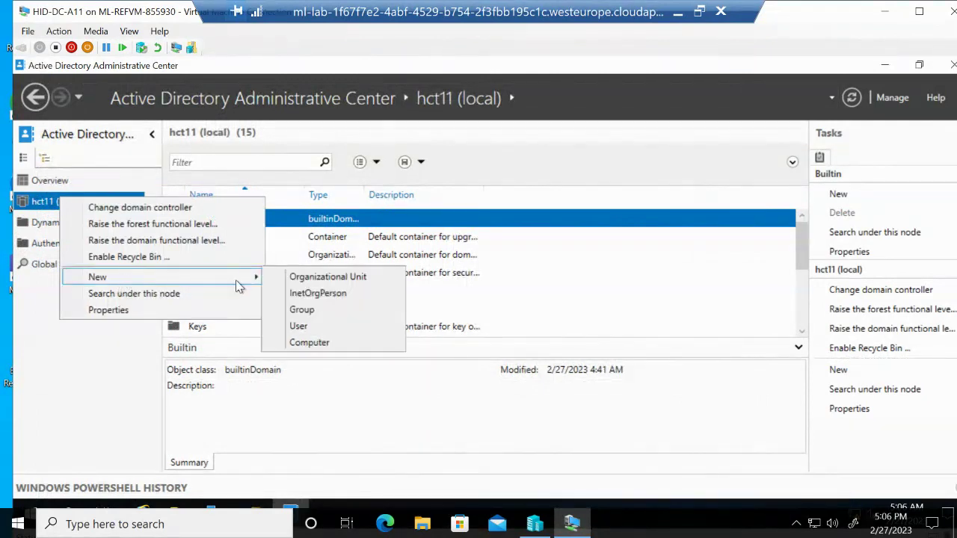
pyautogui.click(313, 325)
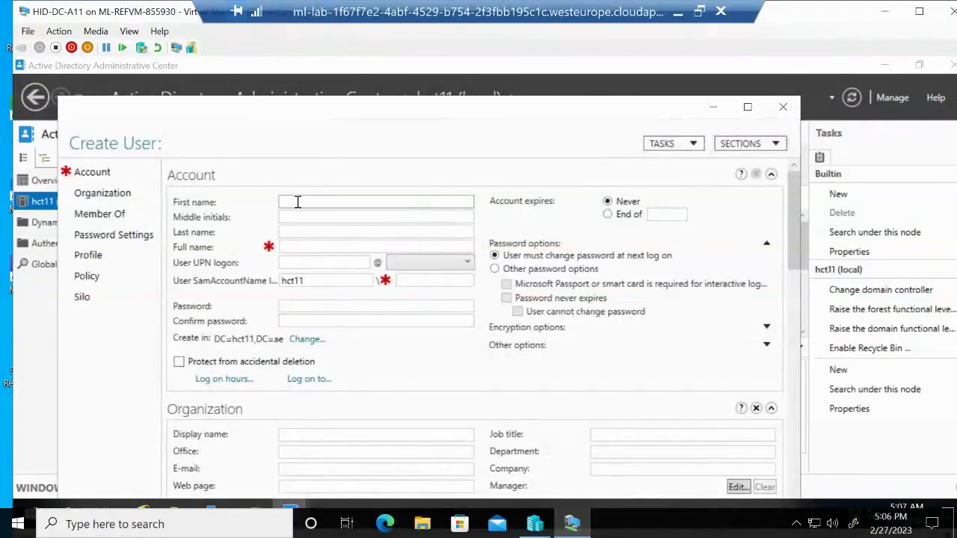
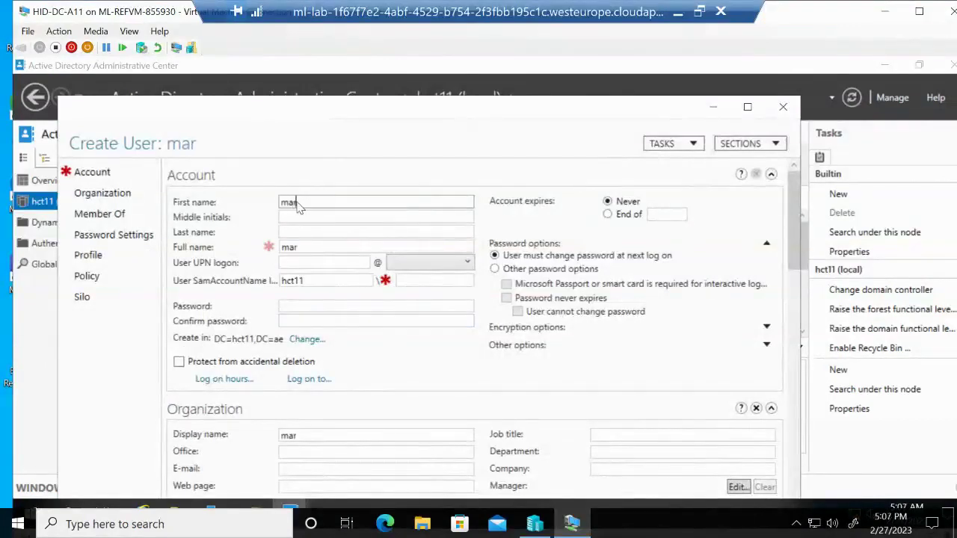
pyautogui.click(291, 218)
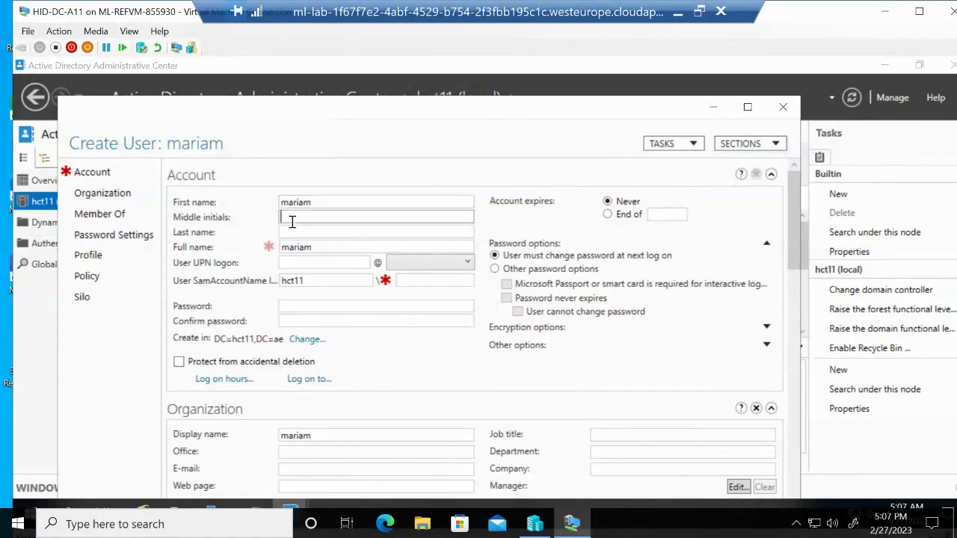
pyautogui.click(295, 234)
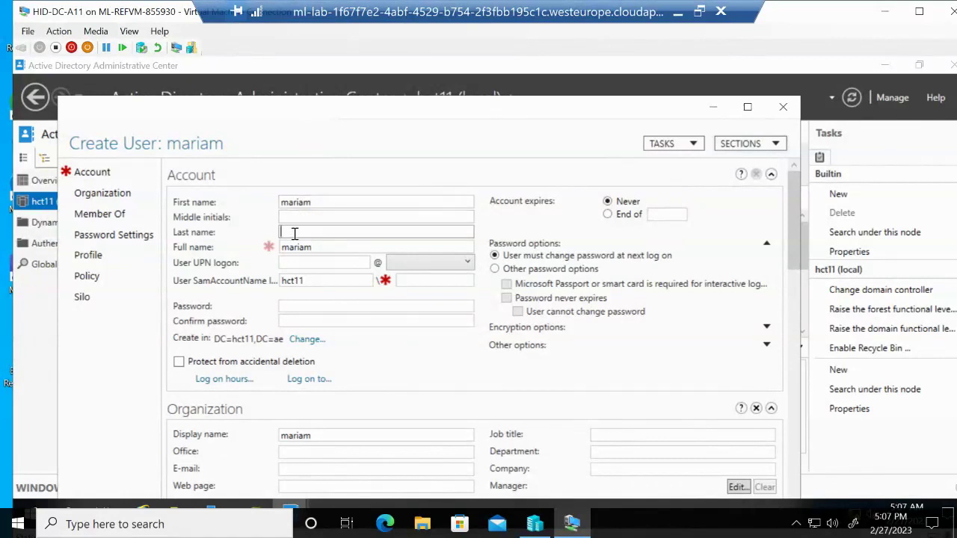
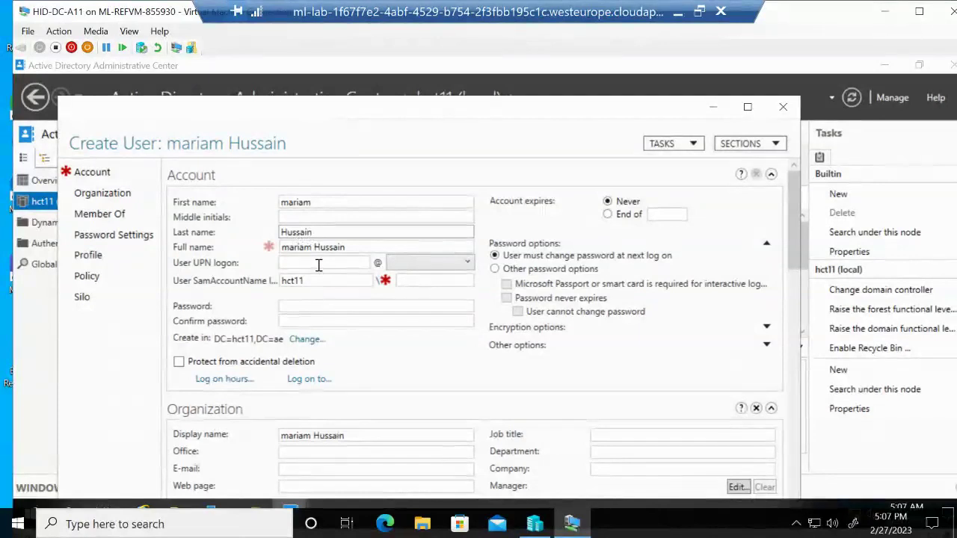
pyautogui.click(319, 263)
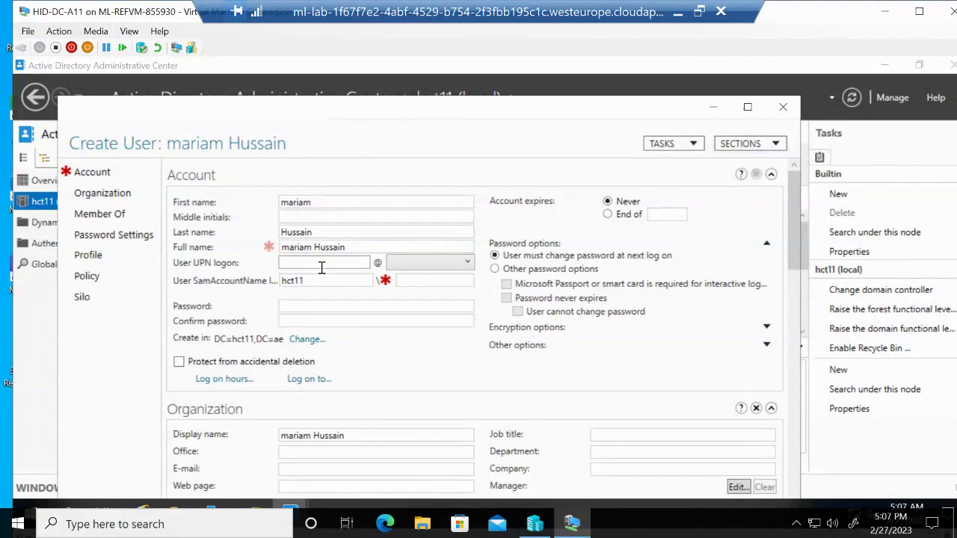
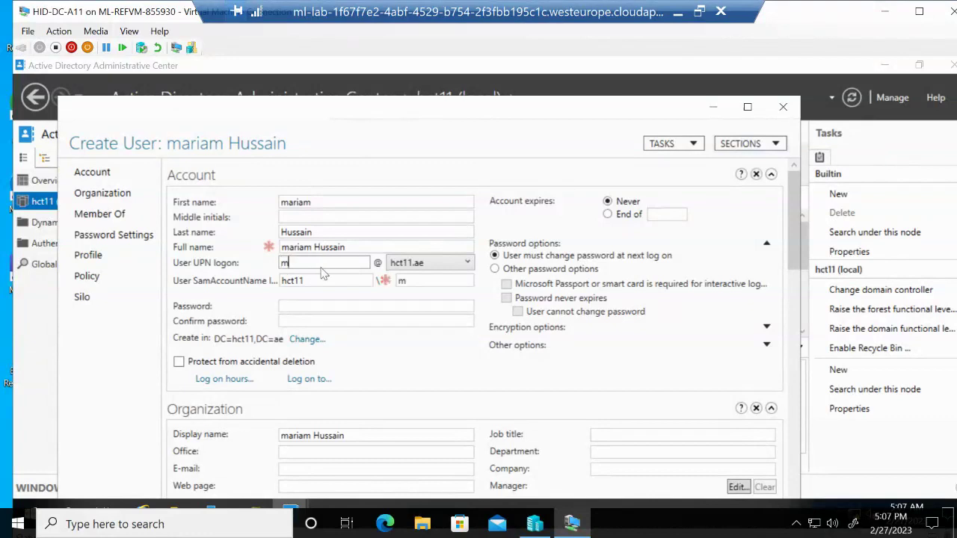
# Enter and confirm the account password, and enable protection from accidental deletion
pyautogui.click(356, 307)
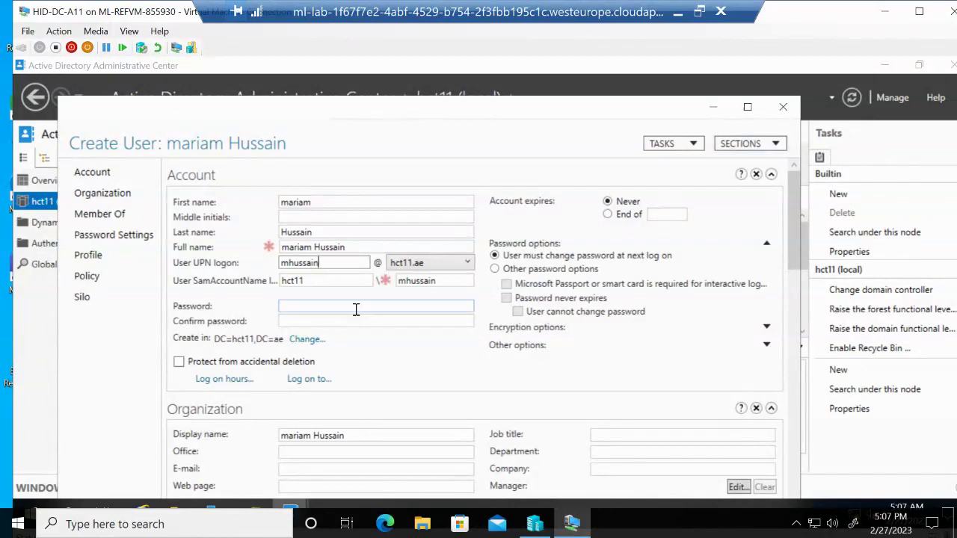
pyautogui.write('****')
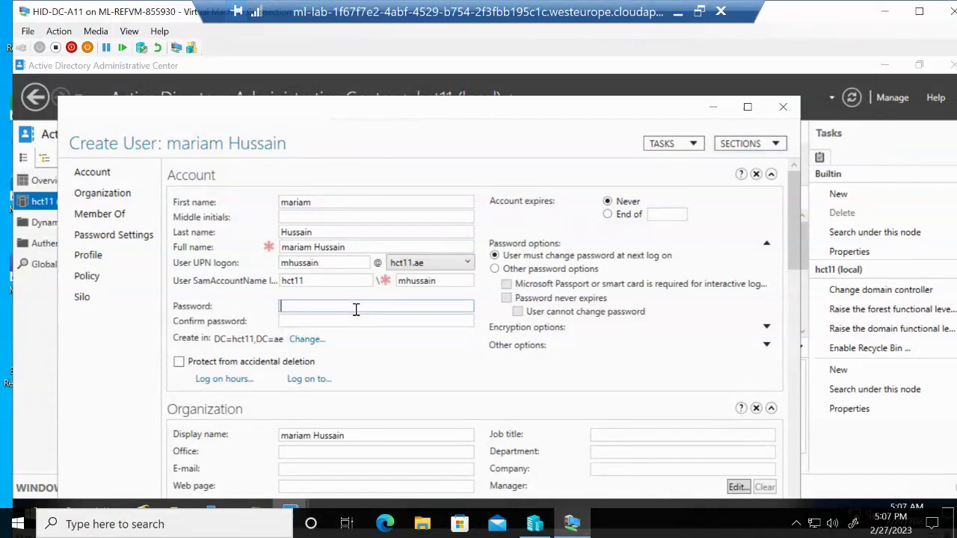
pyautogui.write('****')
pyautogui.press('Tab')
pyautogui.write('*')
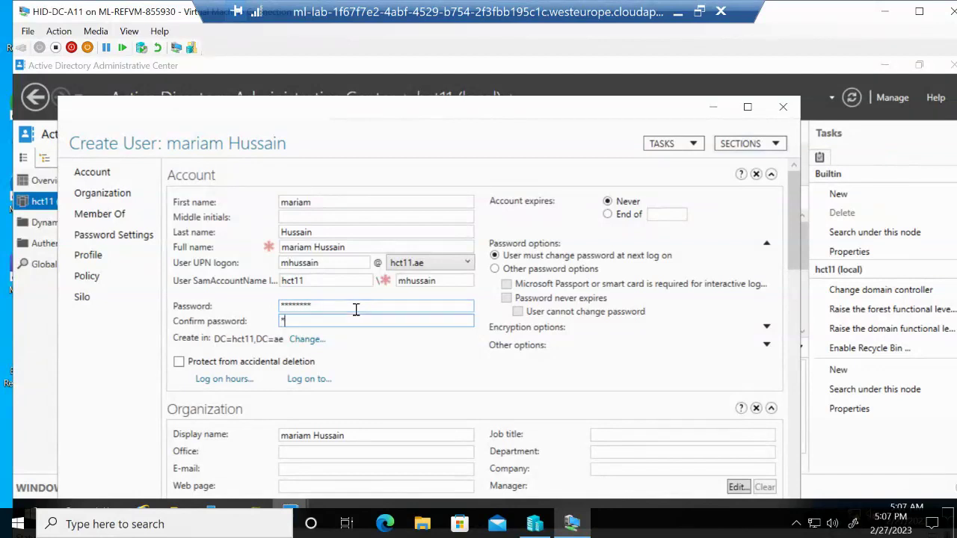
pyautogui.write('*******')
pyautogui.click(178, 362)
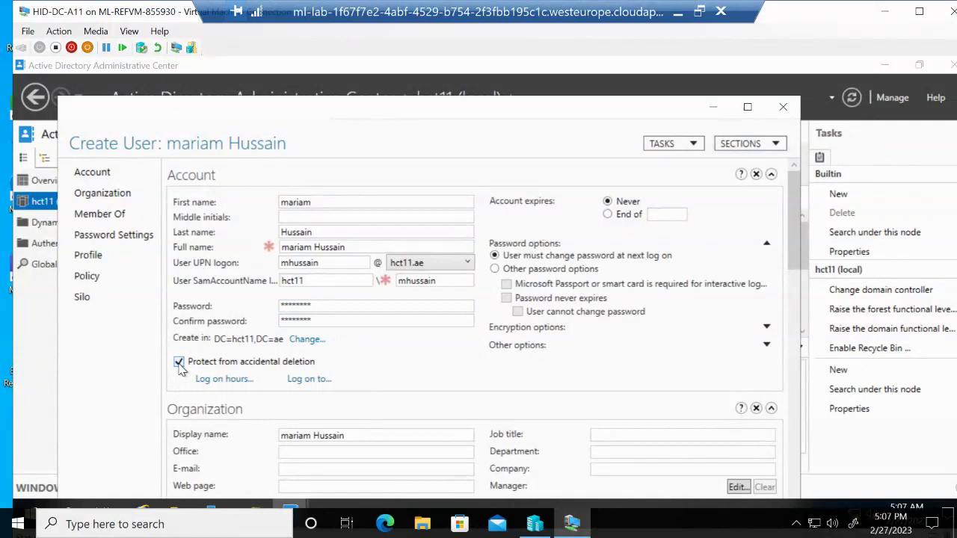
pyautogui.scroll(-5, 626, 366)
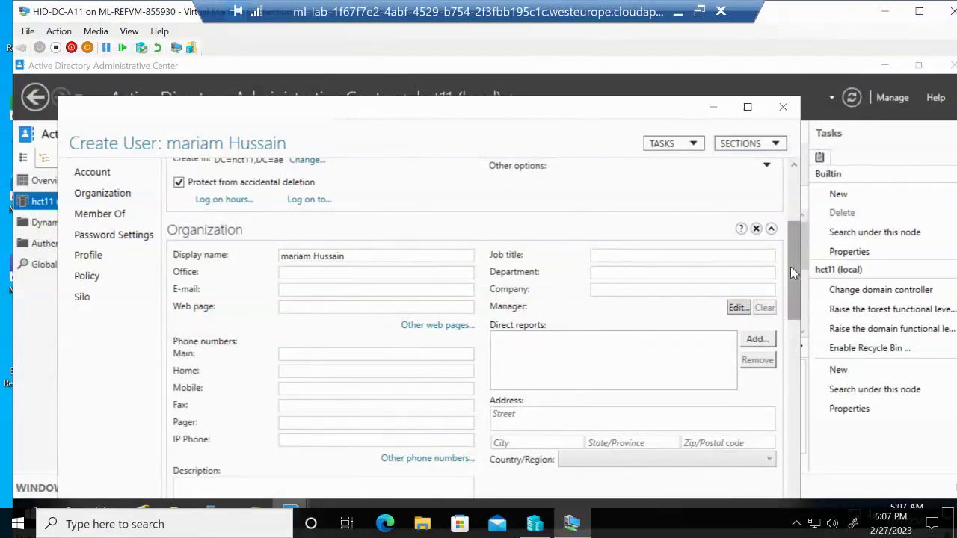
pyautogui.moveTo(791, 266); pyautogui.dragTo(793, 178)
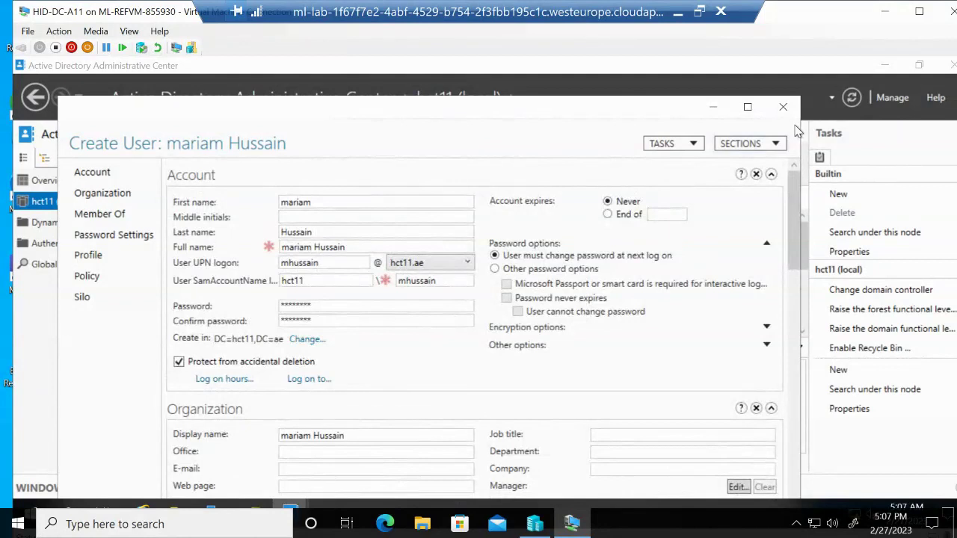
# Search for 'domain' and add the Domain Controllers group to the new user's Member Of list
pyautogui.click(111, 216)
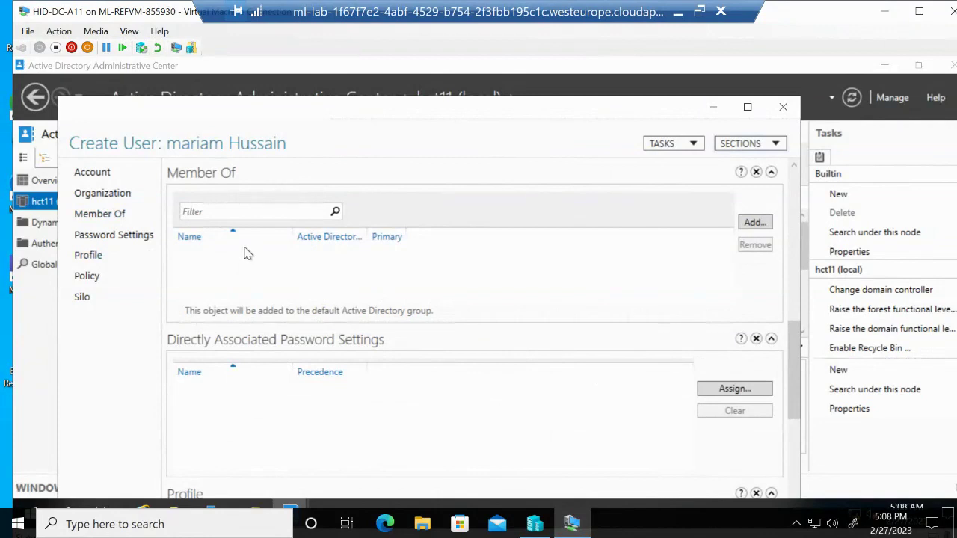
pyautogui.click(754, 222)
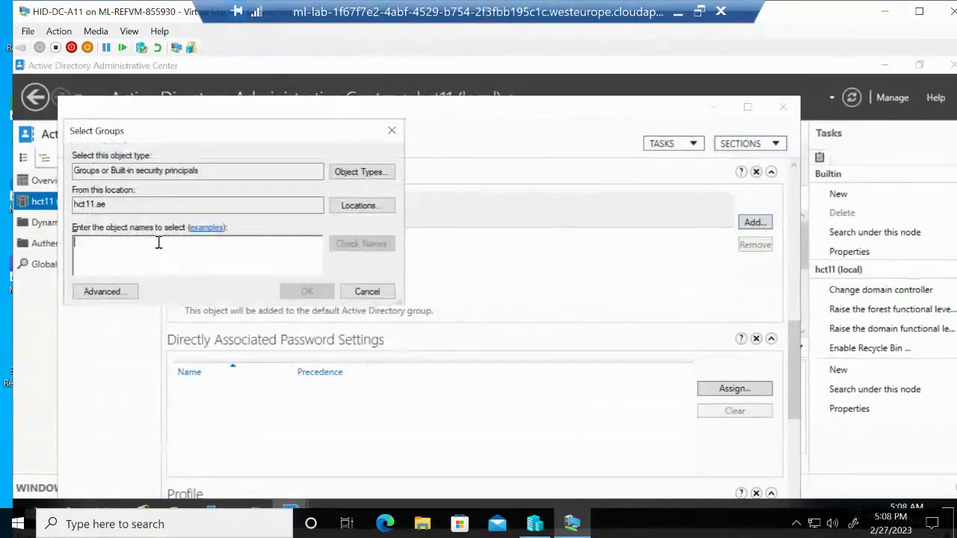
pyautogui.write('d')
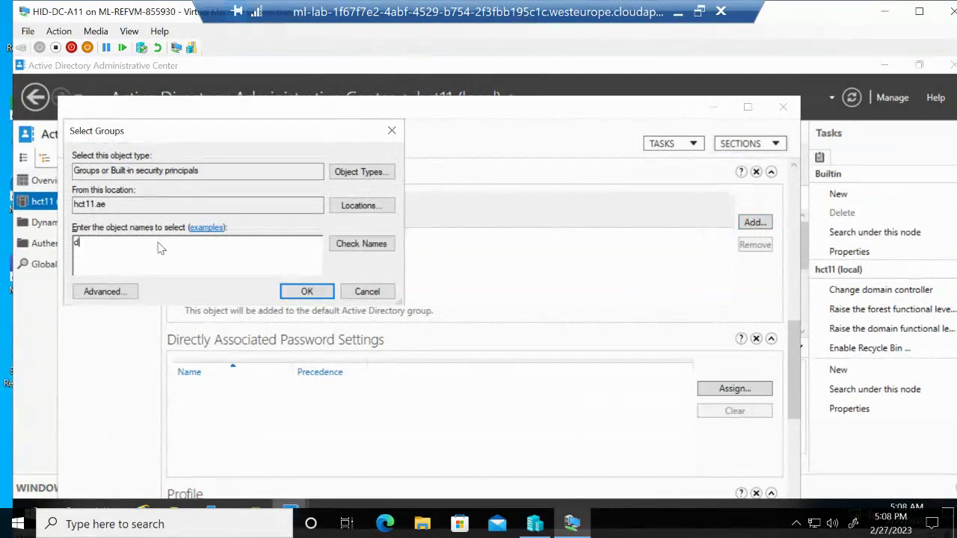
pyautogui.write('omain')
pyautogui.click(377, 247)
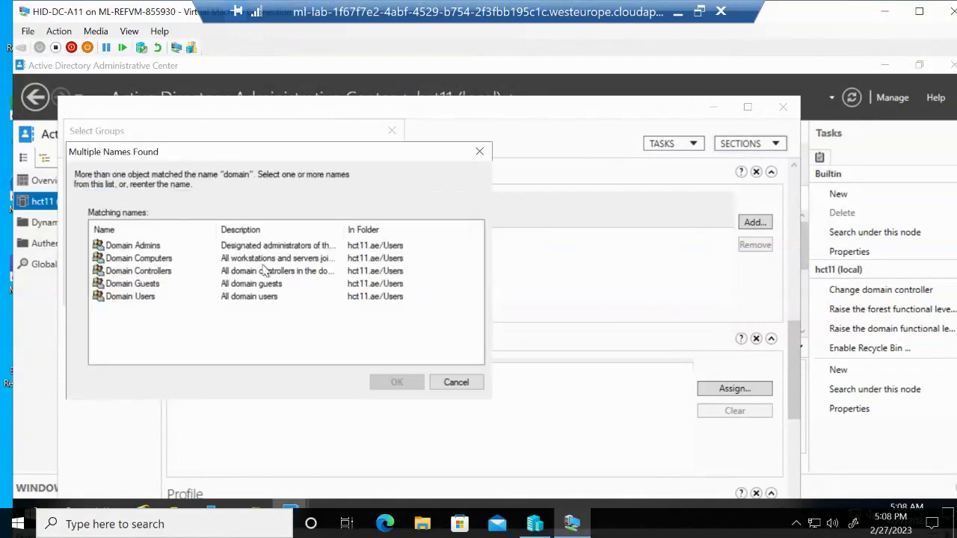
pyautogui.click(159, 274)
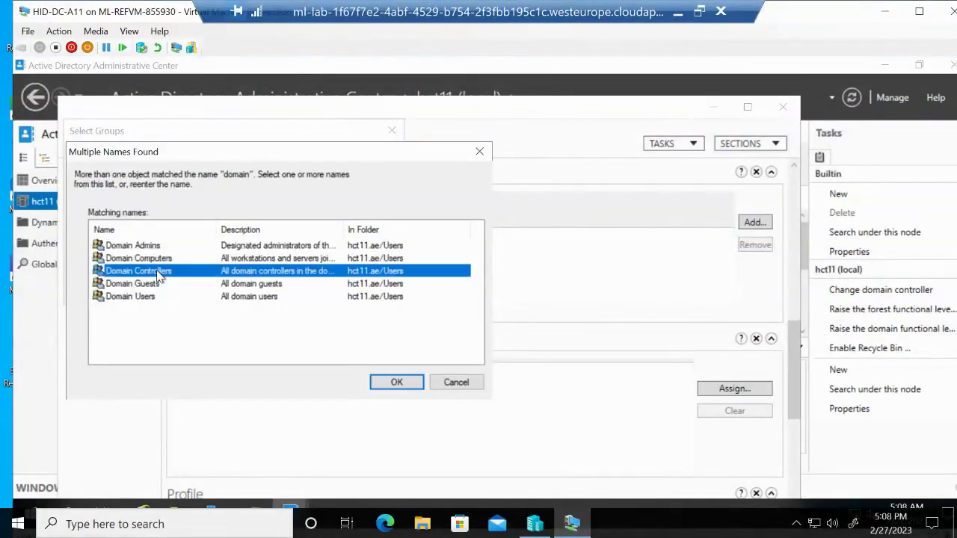
pyautogui.click(393, 383)
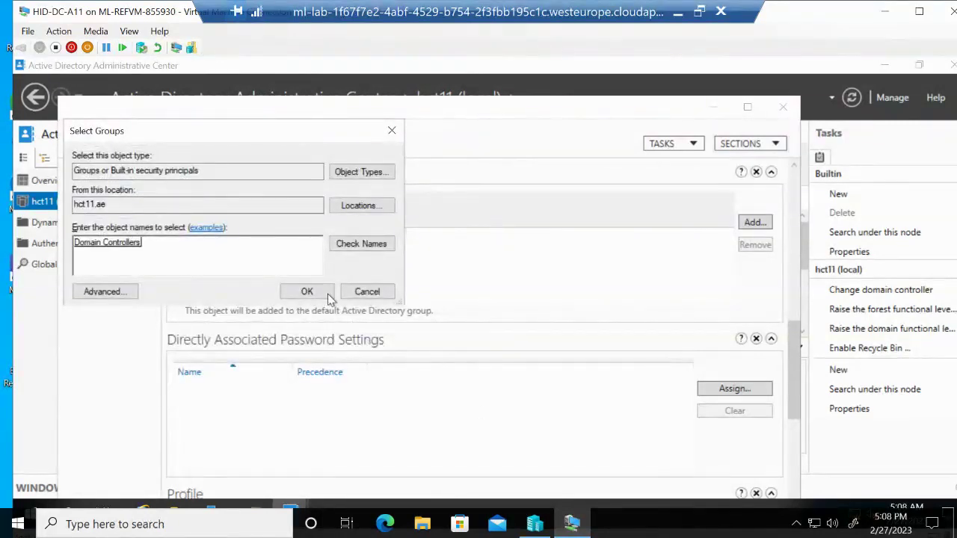
pyautogui.press('Return')
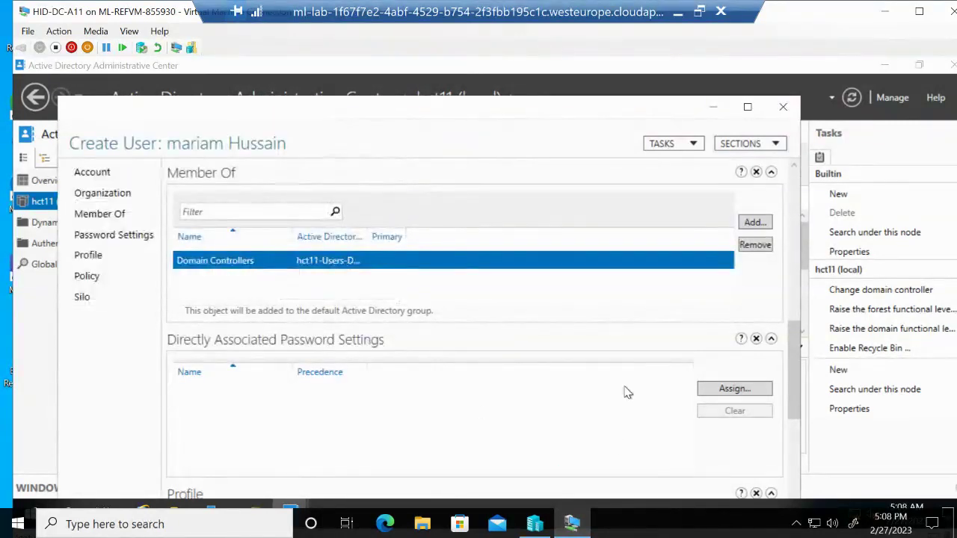
pyautogui.moveTo(791, 380); pyautogui.dragTo(791, 379)
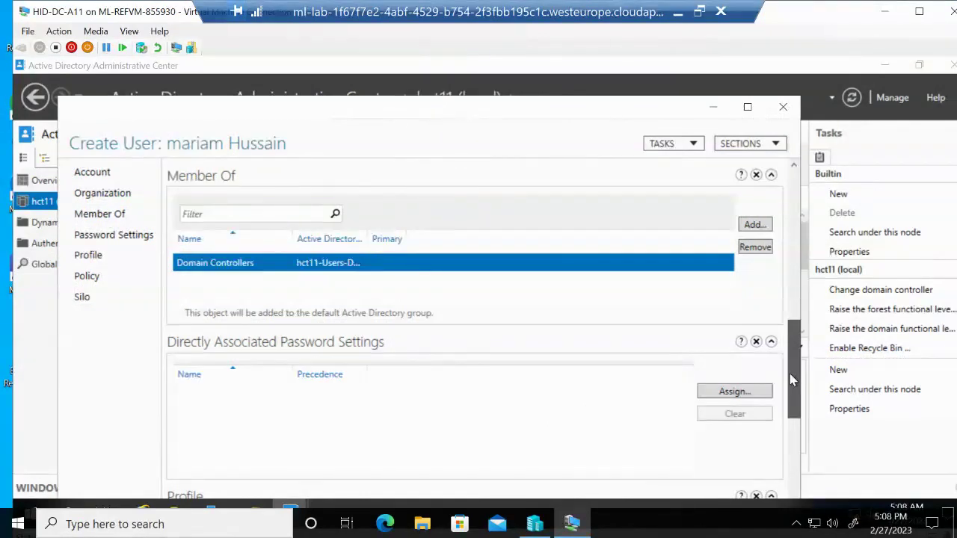
pyautogui.moveTo(792, 380); pyautogui.dragTo(791, 381)
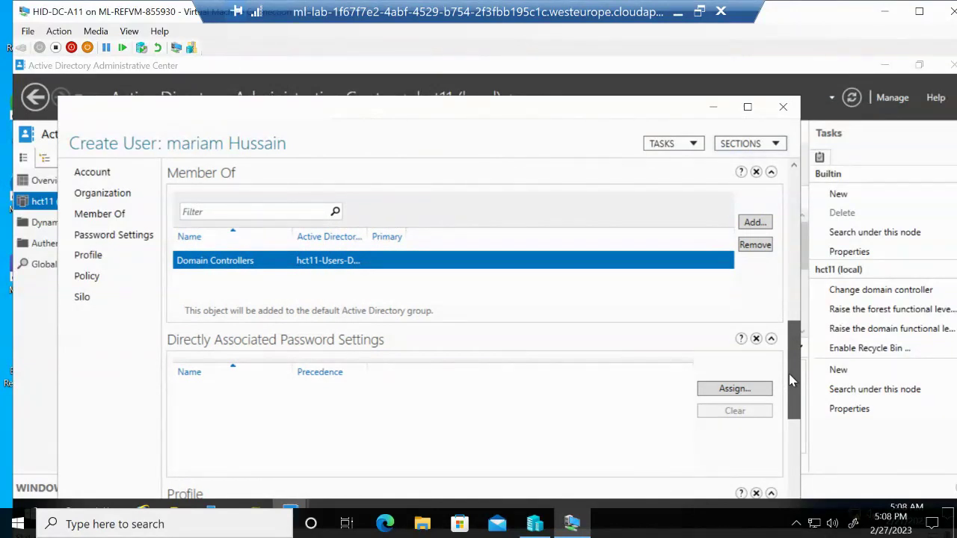
pyautogui.moveTo(791, 380); pyautogui.dragTo(786, 443)
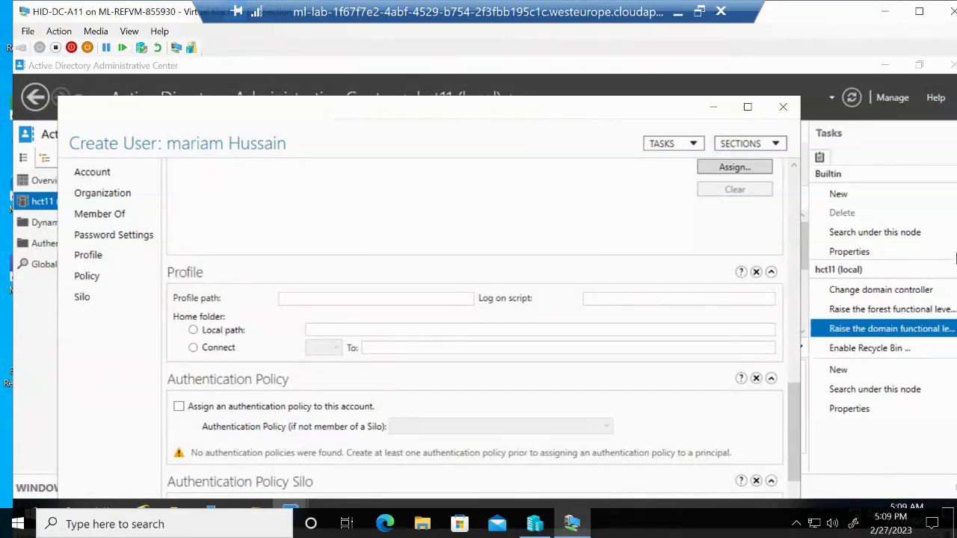
# Close the Create User form and ADAC, then show hct11.ae in Active Directory Users and Computers
pyautogui.click(785, 109)
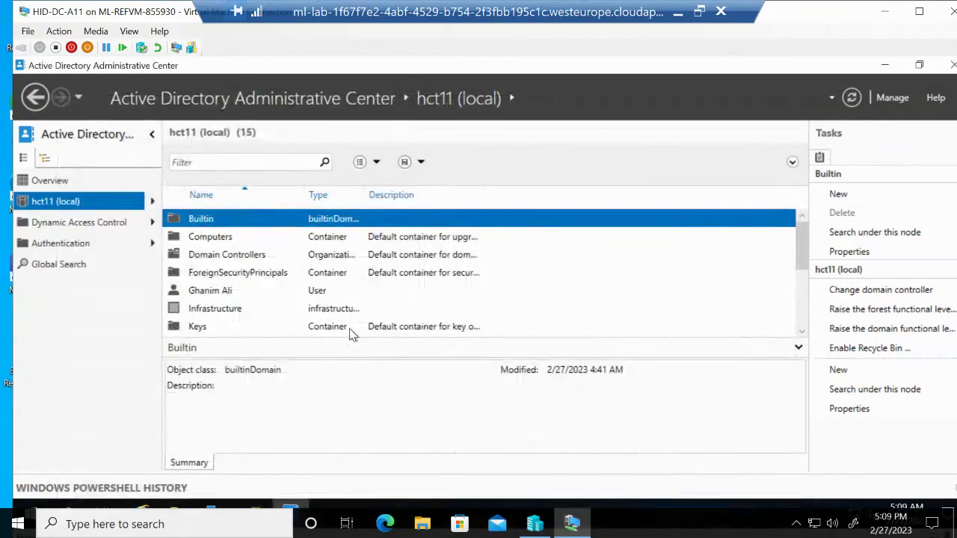
pyautogui.click(950, 65)
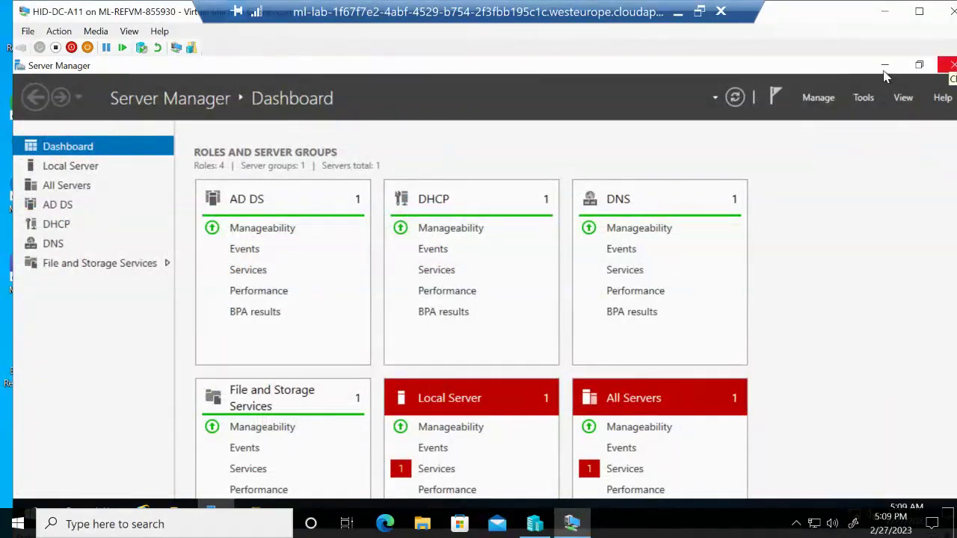
pyautogui.click(863, 98)
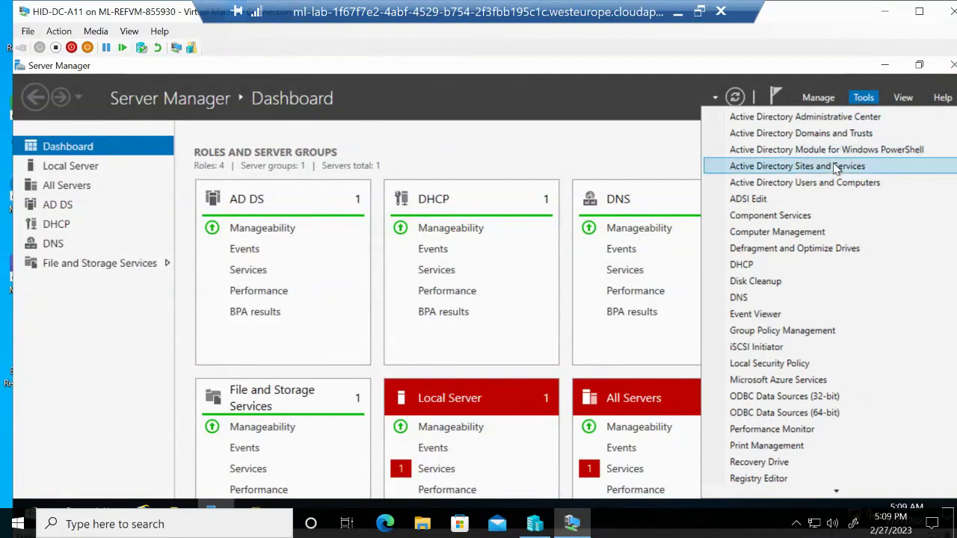
pyautogui.click(832, 185)
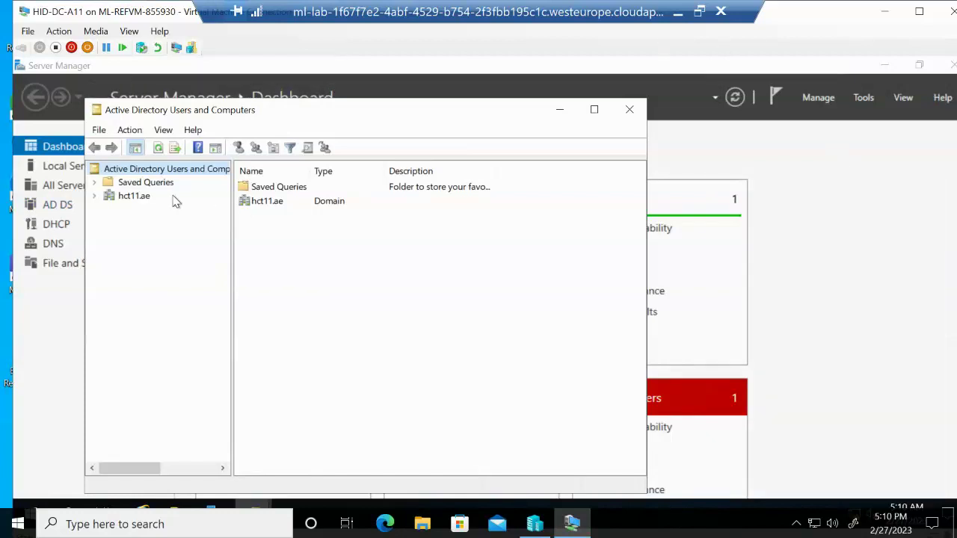
pyautogui.click(133, 196)
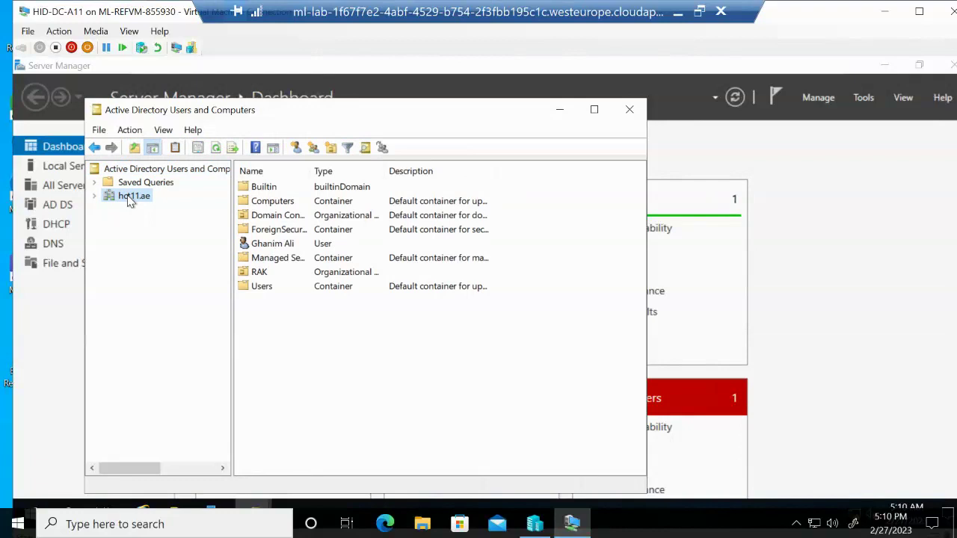
# Create an organizational unit named AbuDhabi directly under the hct11.ae domain
pyautogui.rightClick(131, 200)
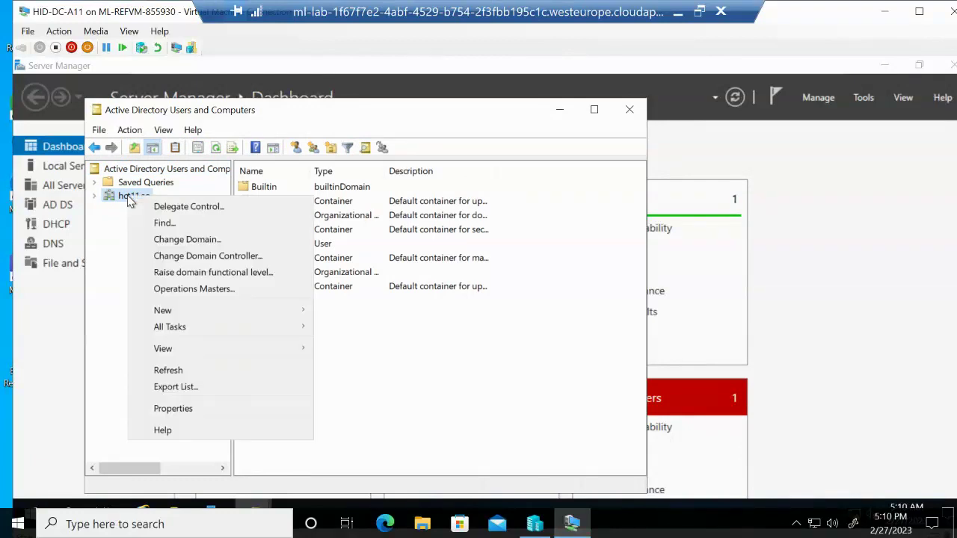
pyautogui.moveTo(251, 318)
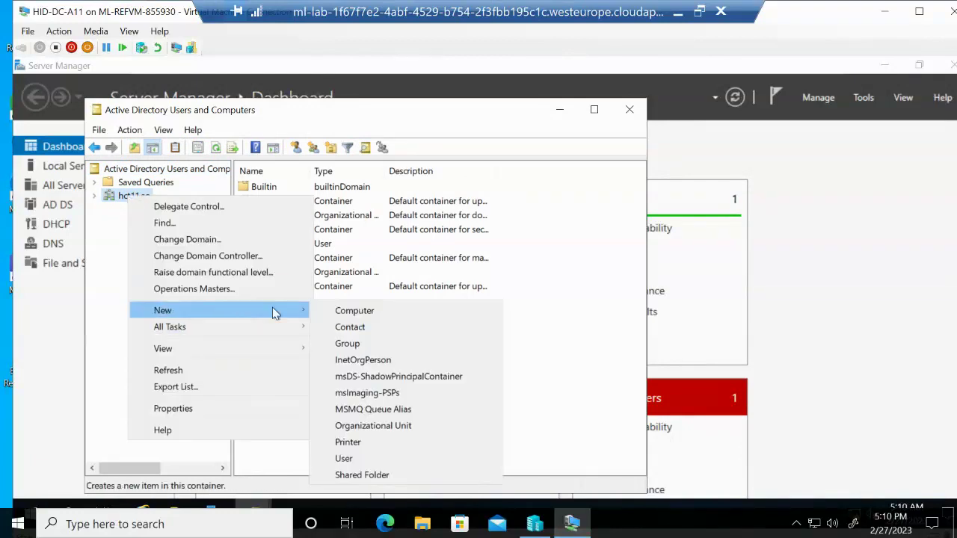
pyautogui.click(376, 426)
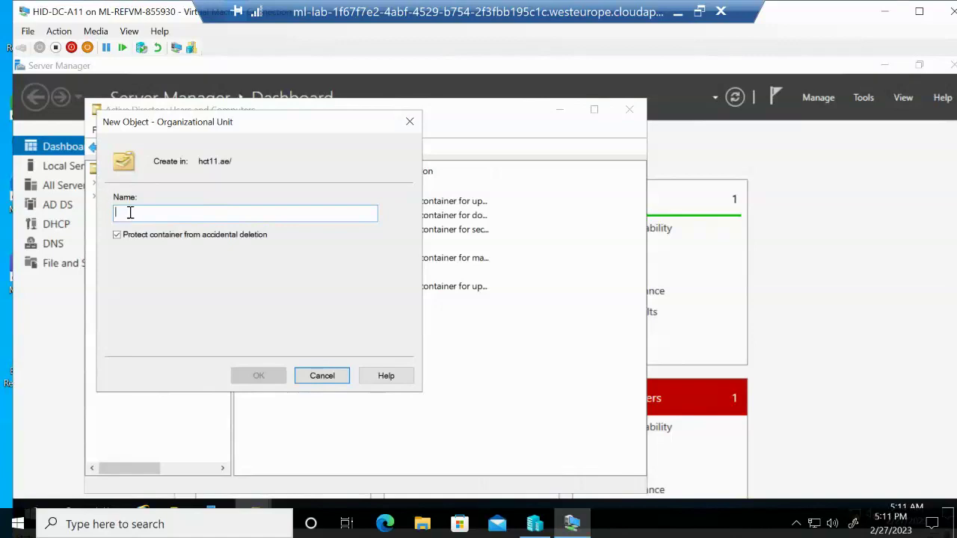
pyautogui.write('Abu')
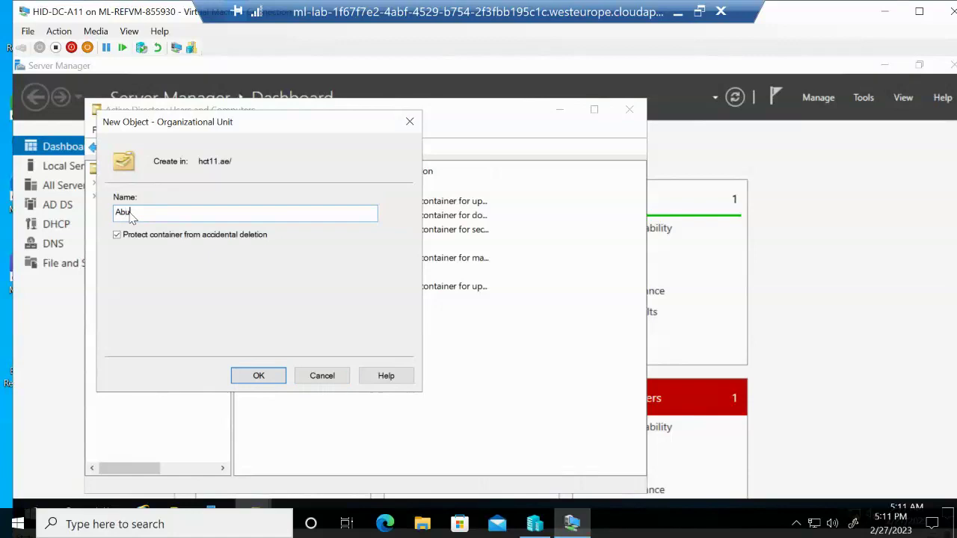
pyautogui.write('Dhabi')
pyautogui.click(256, 376)
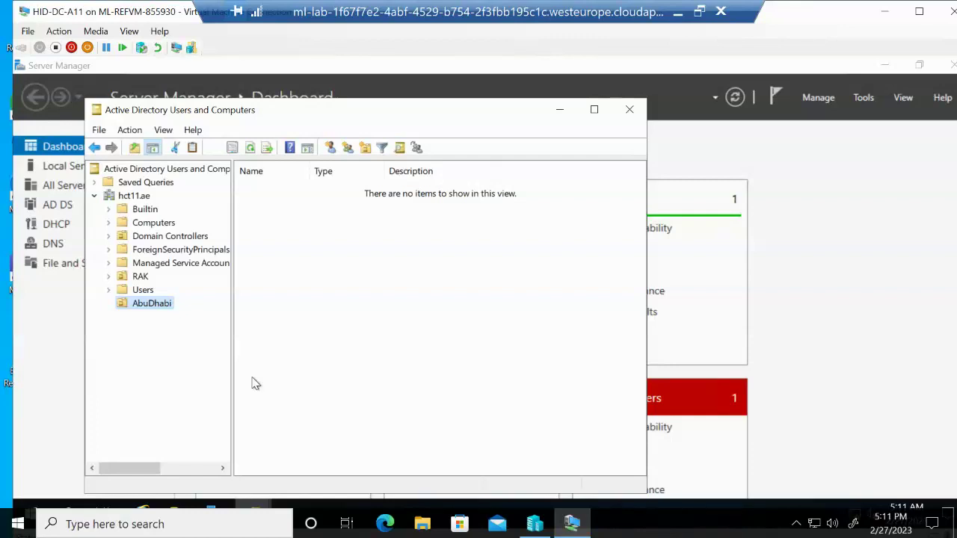
# Create the AUHUsers organizational unit inside AbuDhabi
pyautogui.rightClick(142, 308)
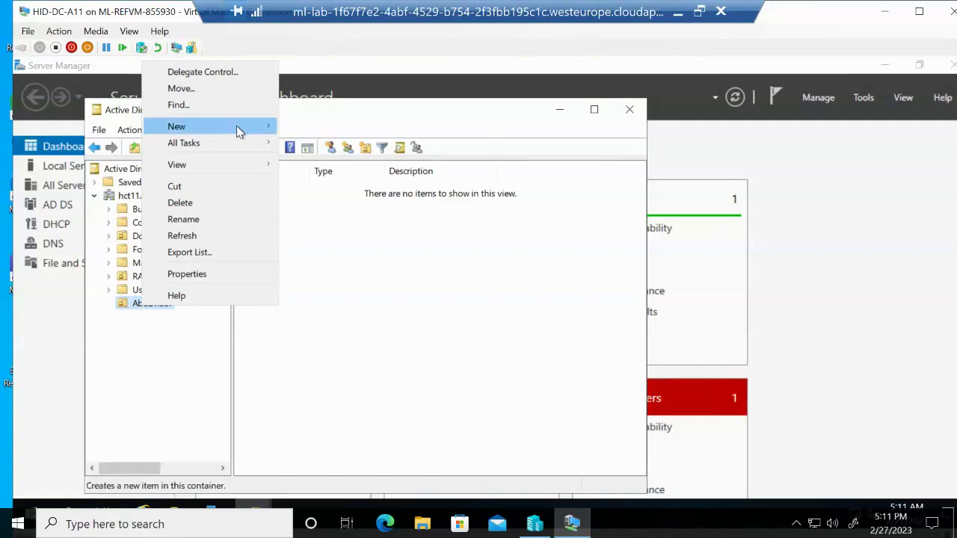
pyautogui.moveTo(237, 131)
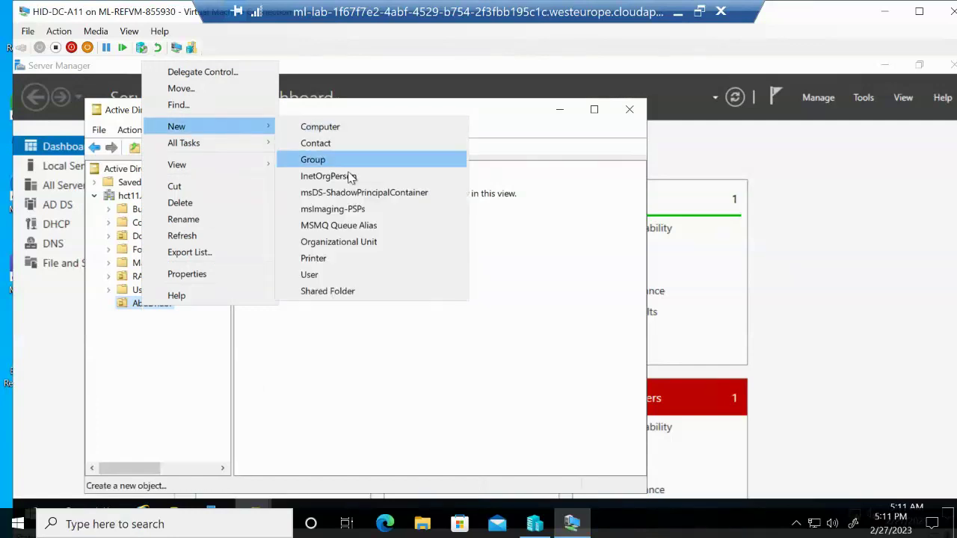
pyautogui.click(349, 242)
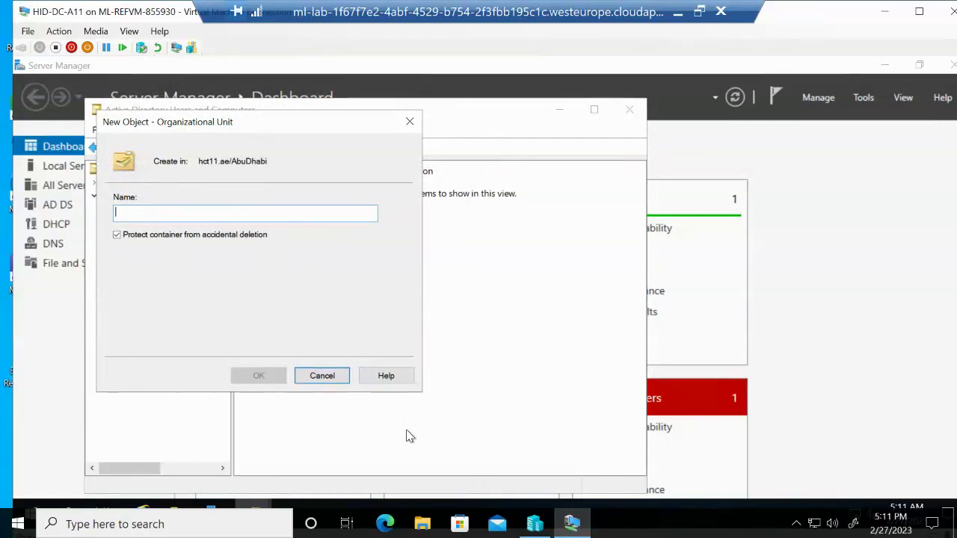
pyautogui.write('AU')
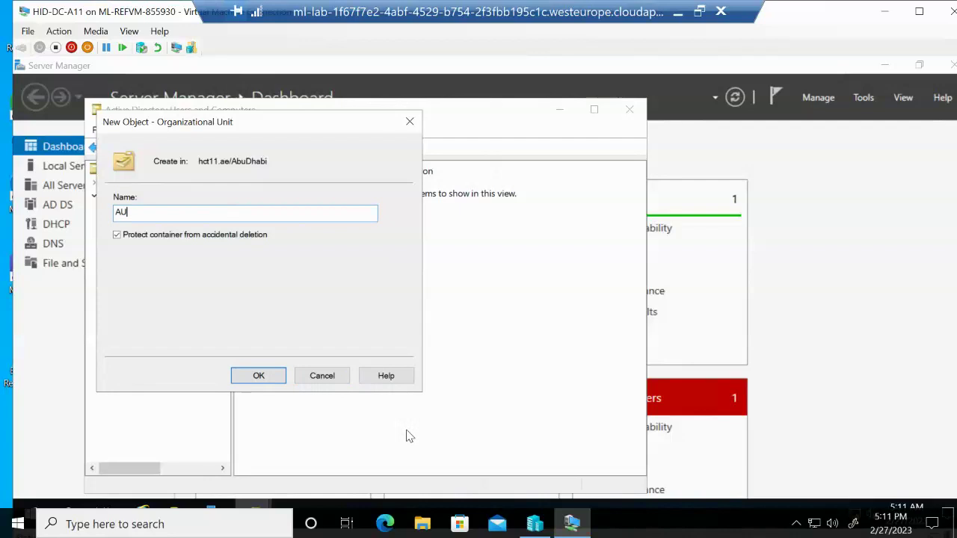
pyautogui.write('HUsers')
pyautogui.click(247, 380)
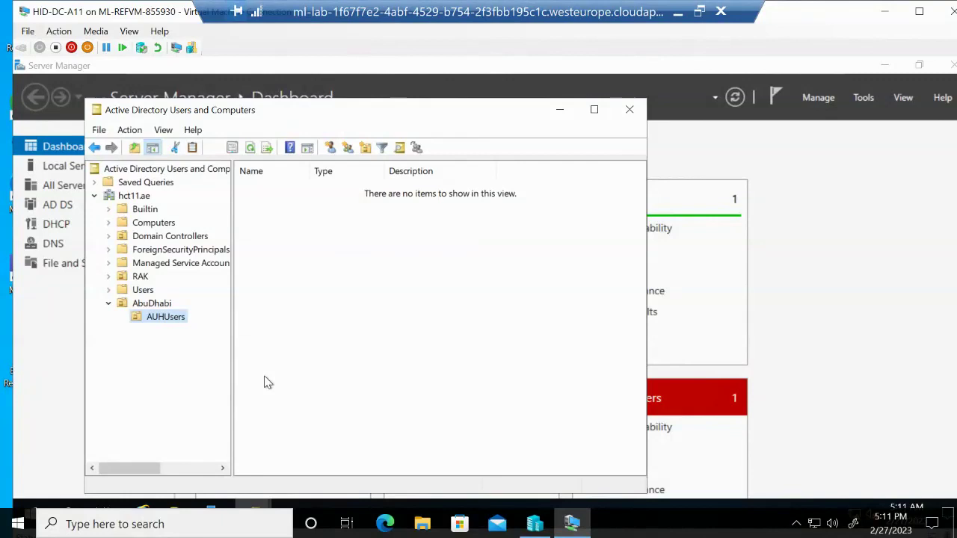
# Create the AUHComputers organizational unit inside AbuDhabi
pyautogui.click(161, 306)
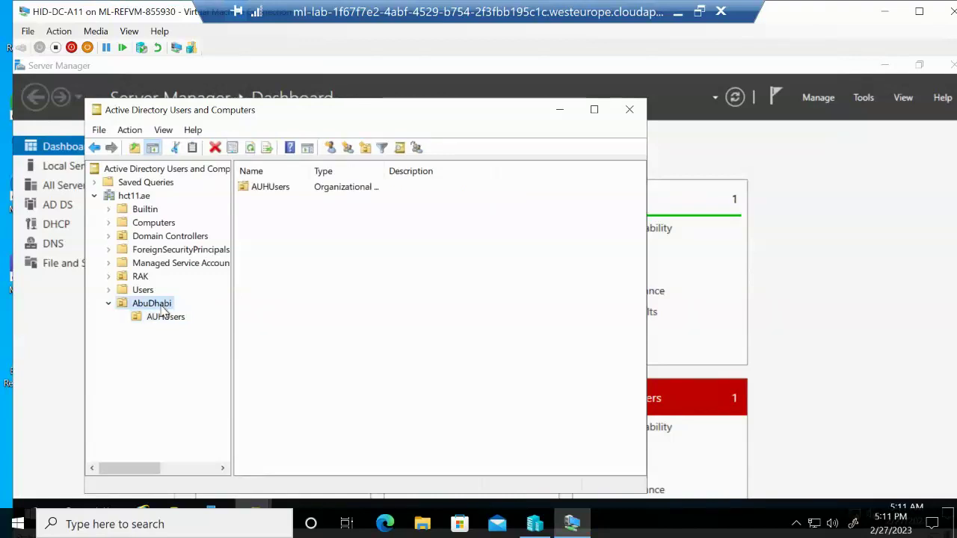
pyautogui.rightClick(163, 308)
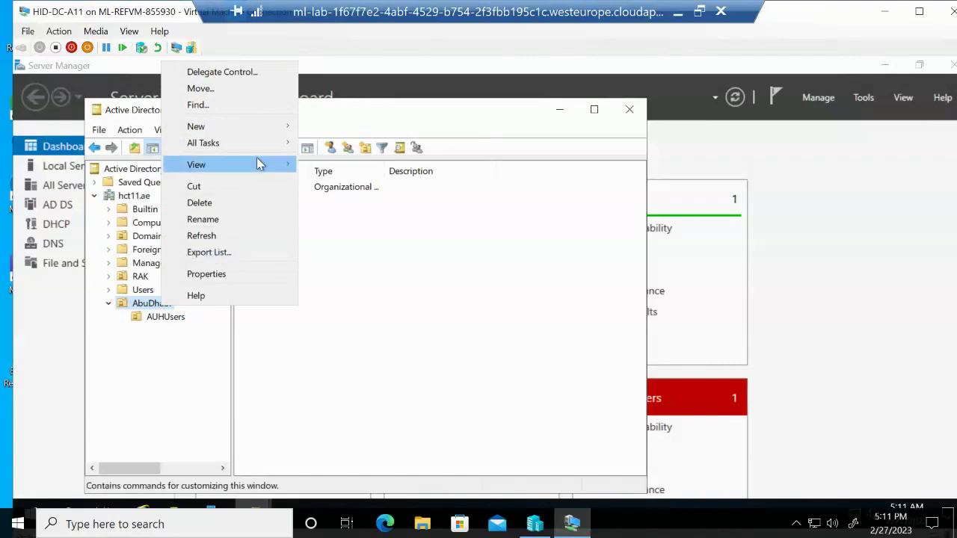
pyautogui.moveTo(261, 123)
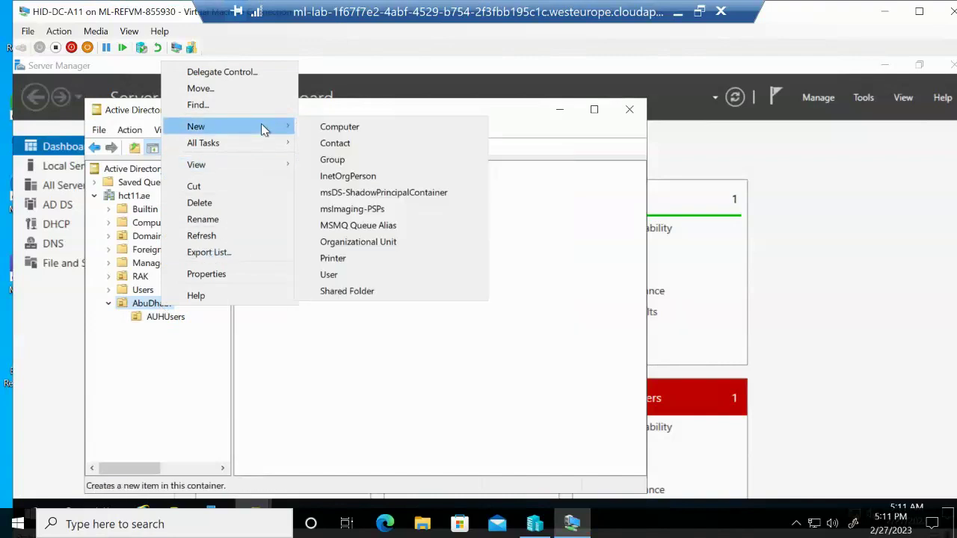
pyautogui.click(376, 243)
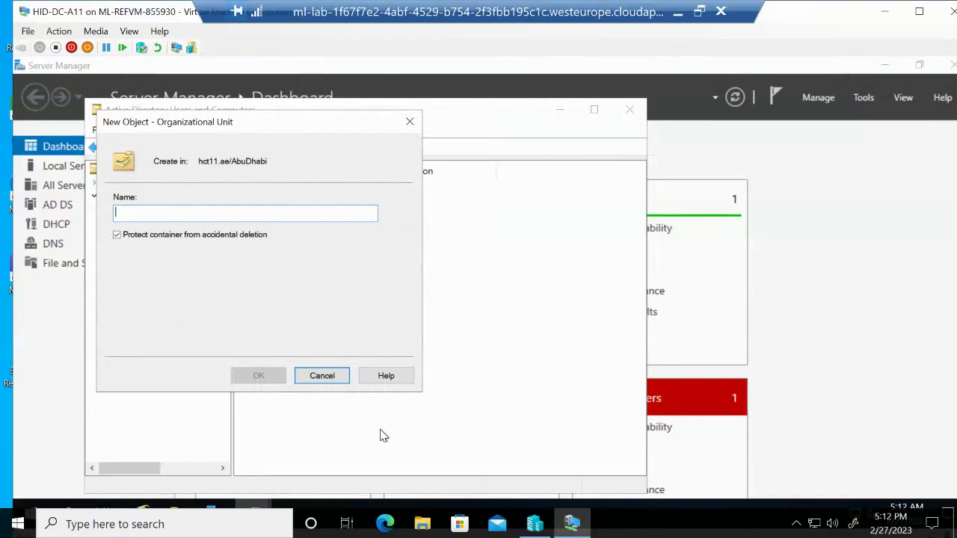
pyautogui.write('AUH')
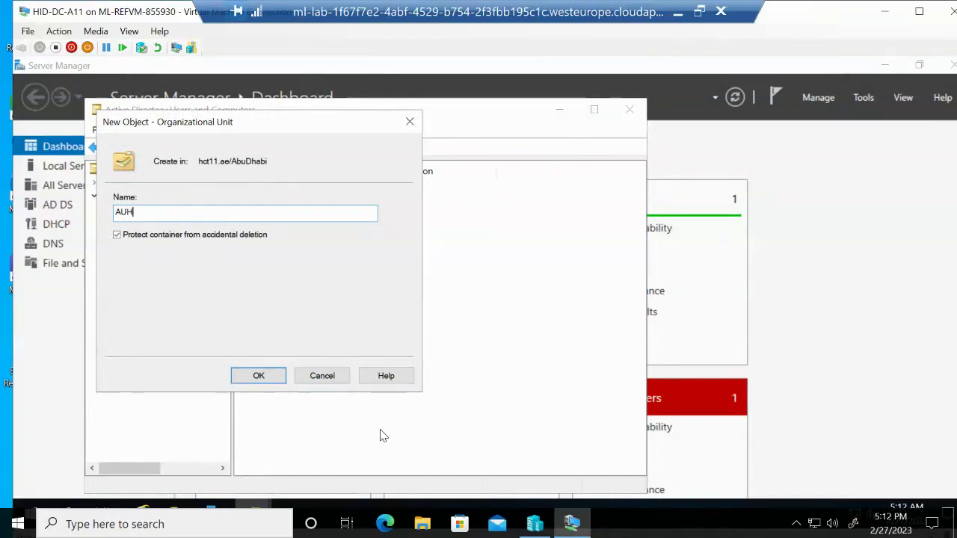
pyautogui.write('Comput')
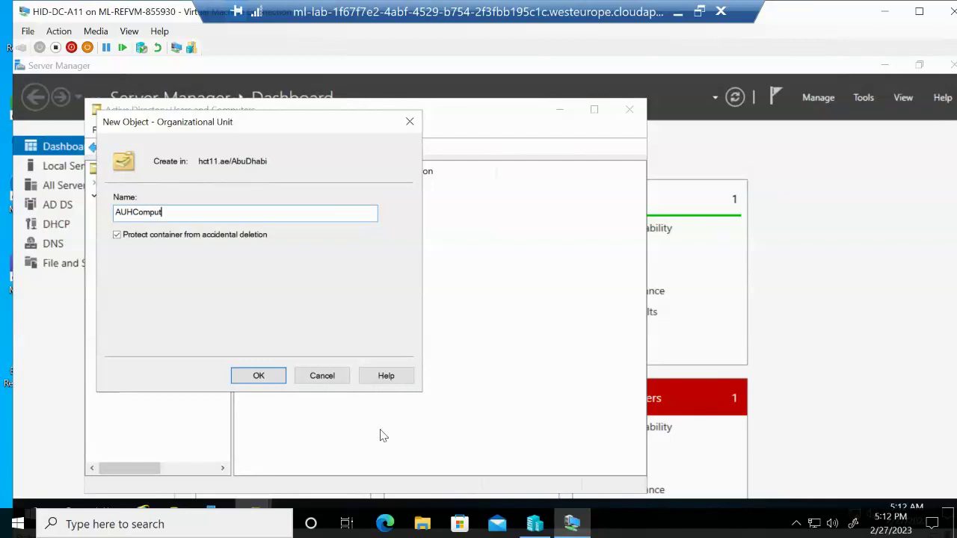
pyautogui.write('ers')
pyautogui.click(278, 382)
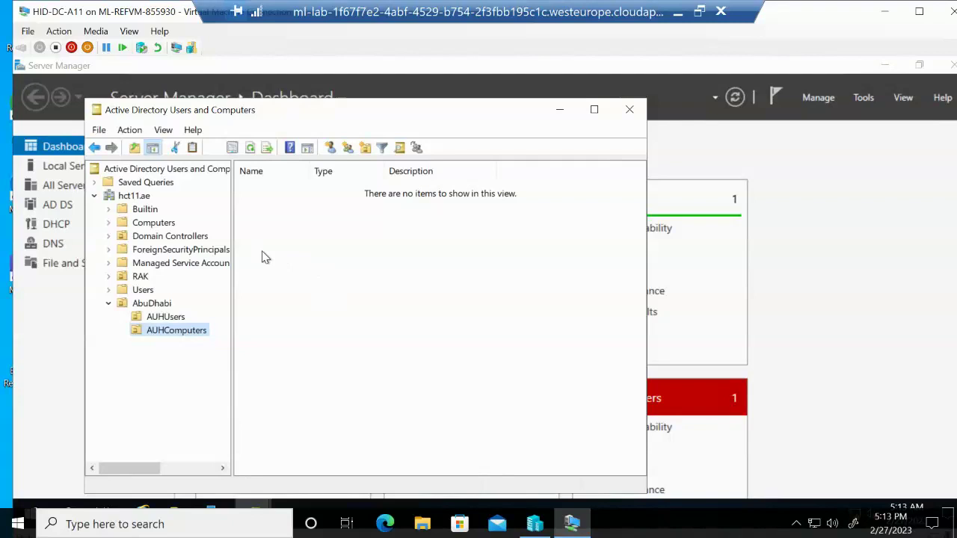
# Browse the Users container's default accounts and groups, then return to the hct11.ae domain view
pyautogui.click(143, 290)
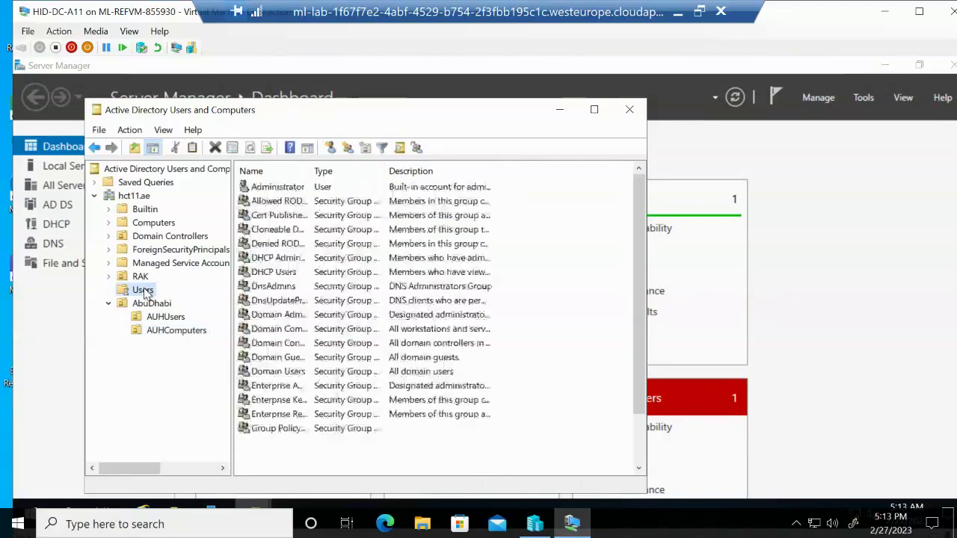
pyautogui.scroll(-2, 425, 270)
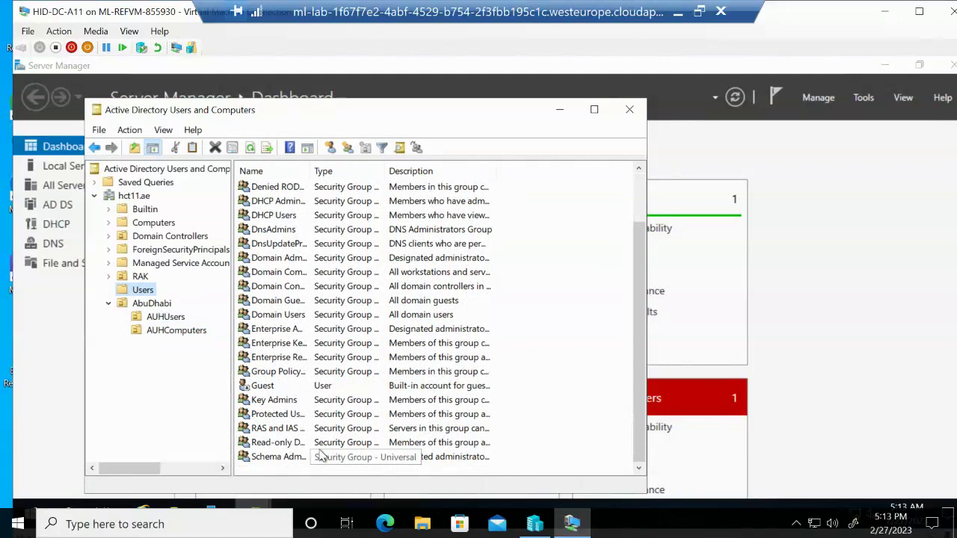
pyautogui.moveTo(640, 239); pyautogui.dragTo(647, 123)
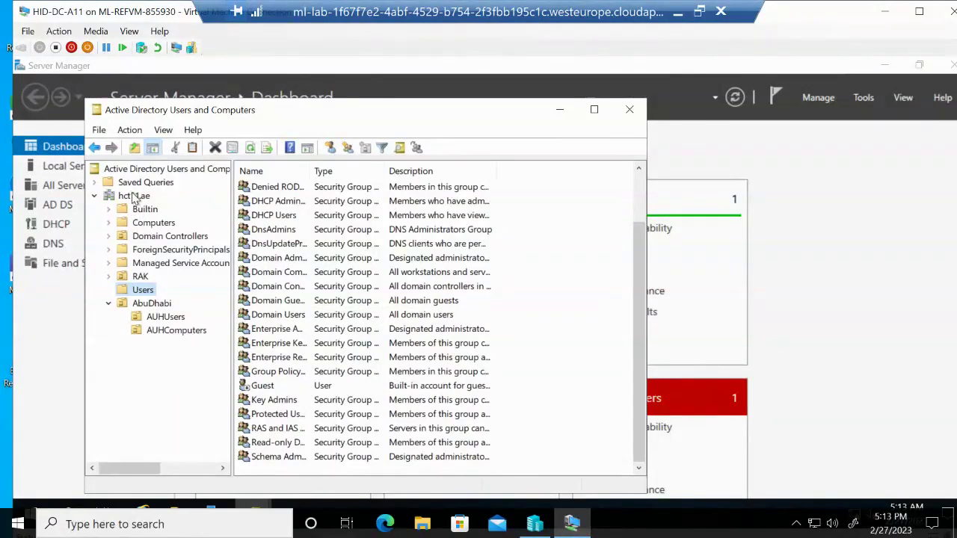
pyautogui.click(134, 196)
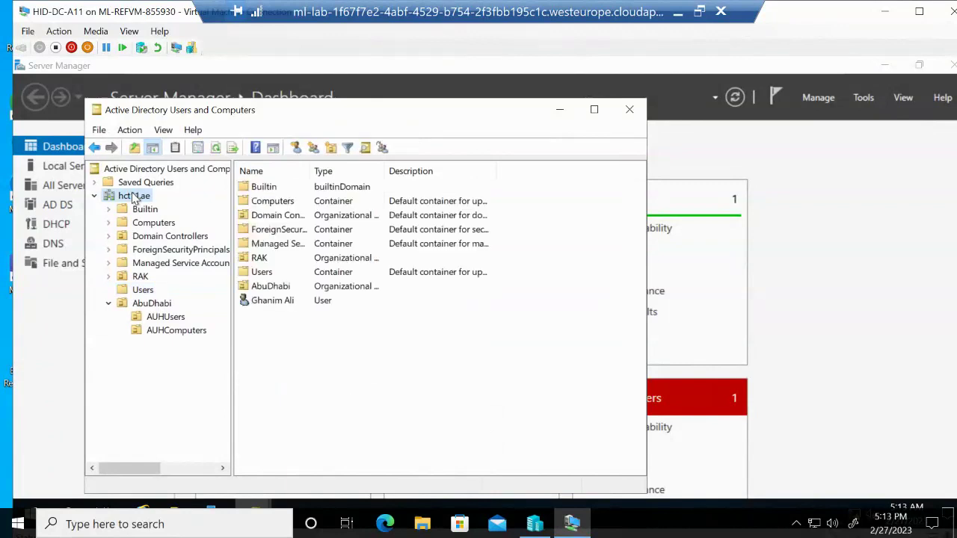
# Create an organizational unit named Sharjah directly under hct11.ae
pyautogui.rightClick(134, 199)
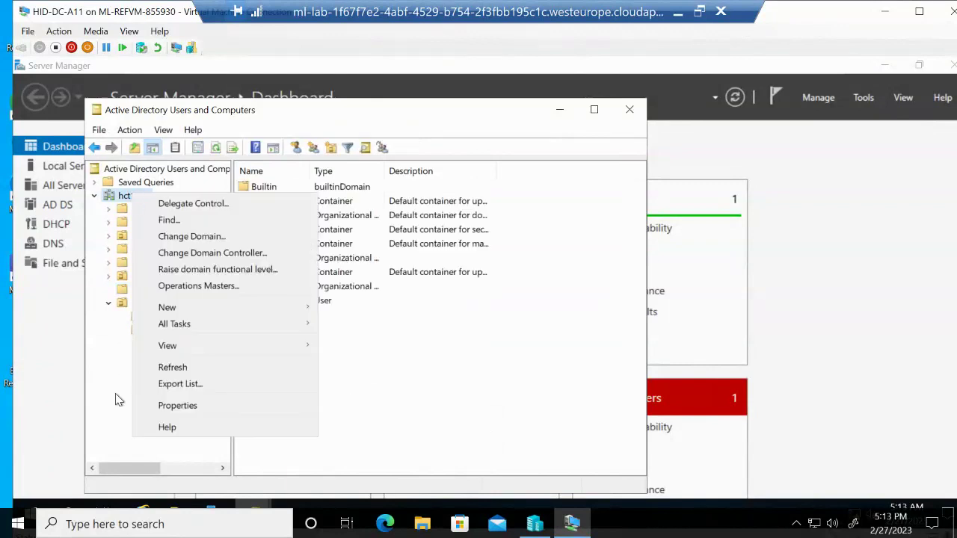
pyautogui.moveTo(239, 314)
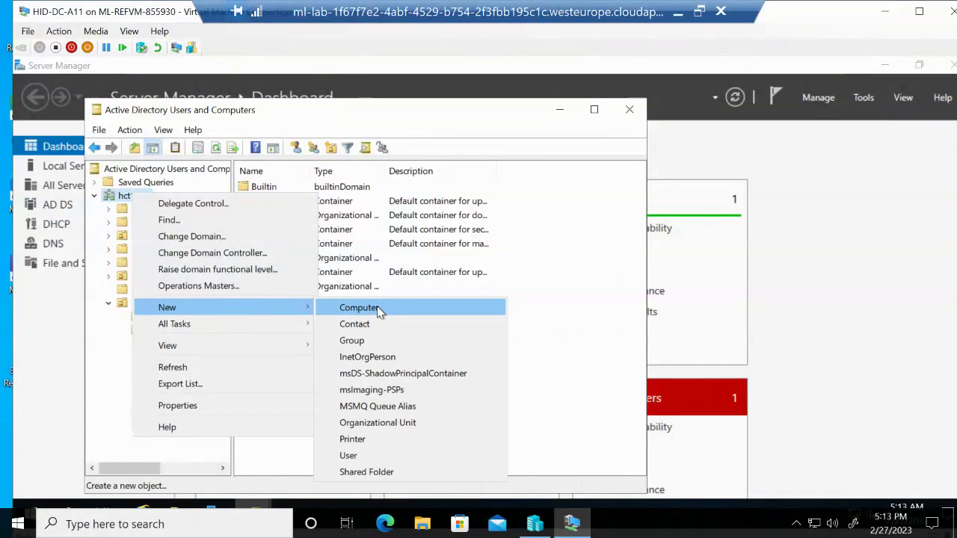
pyautogui.click(389, 423)
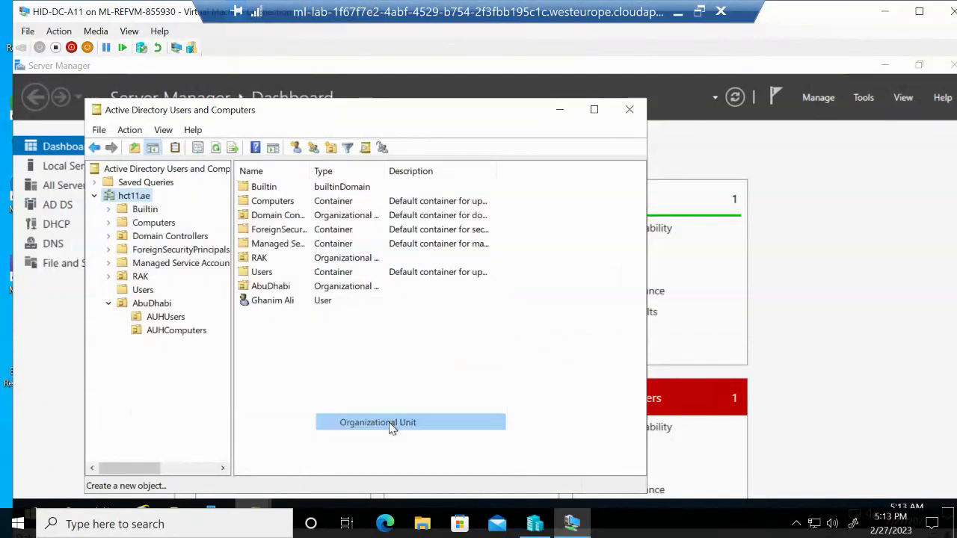
pyautogui.write('Sh')
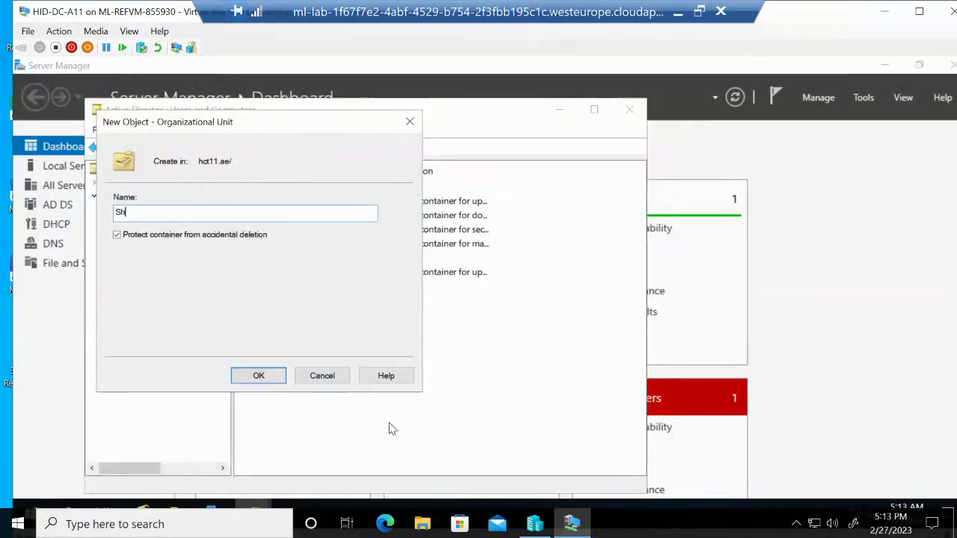
pyautogui.write('arjah')
pyautogui.click(276, 379)
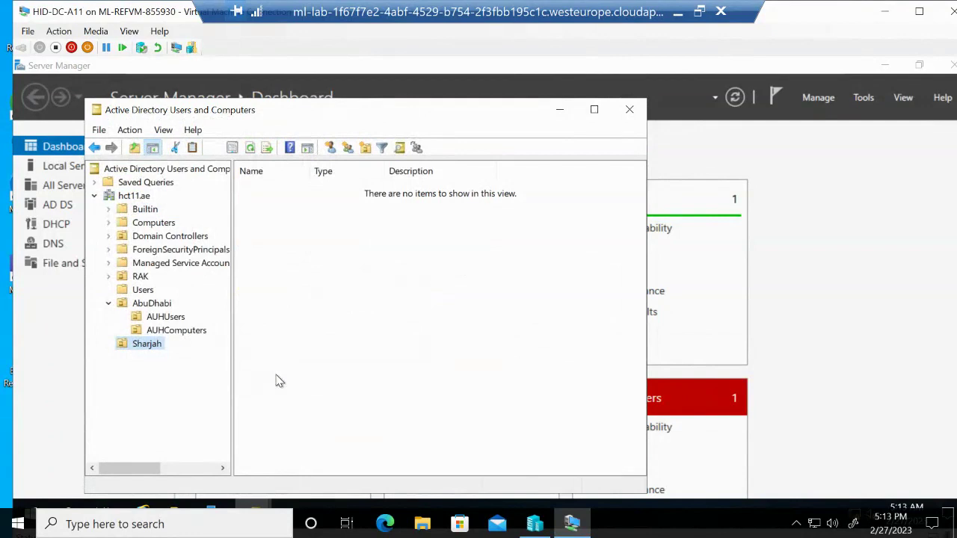
# Create the SHJUsers organizational unit inside Sharjah
pyautogui.rightClick(156, 347)
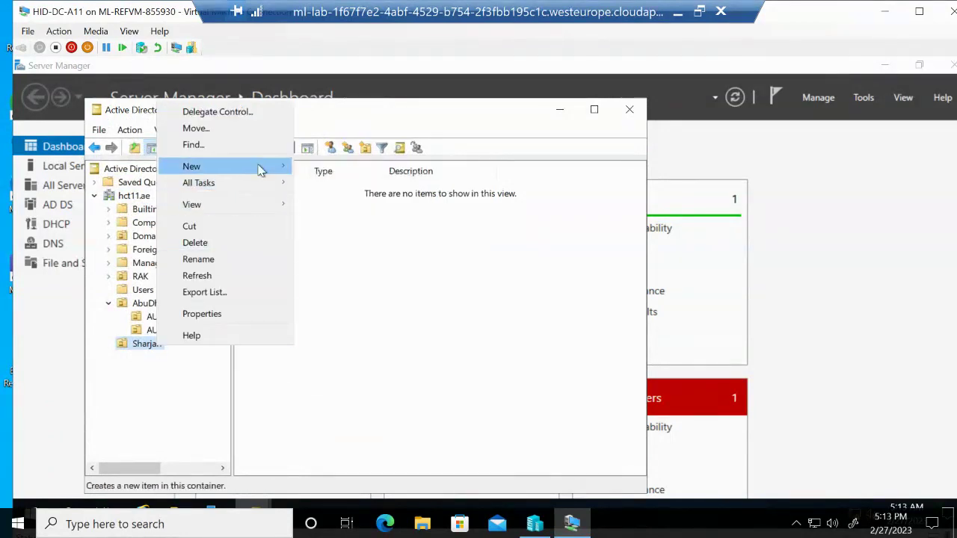
pyautogui.moveTo(260, 171)
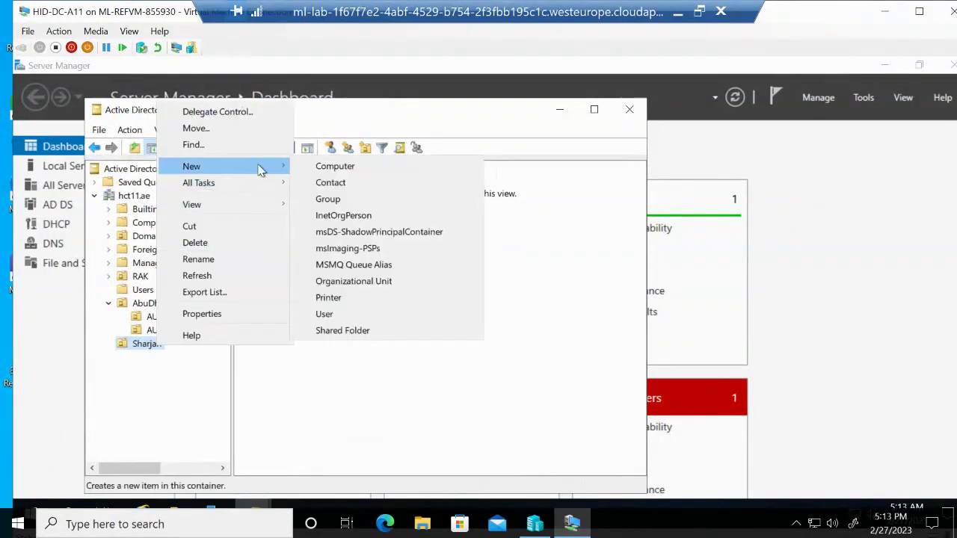
pyautogui.click(362, 287)
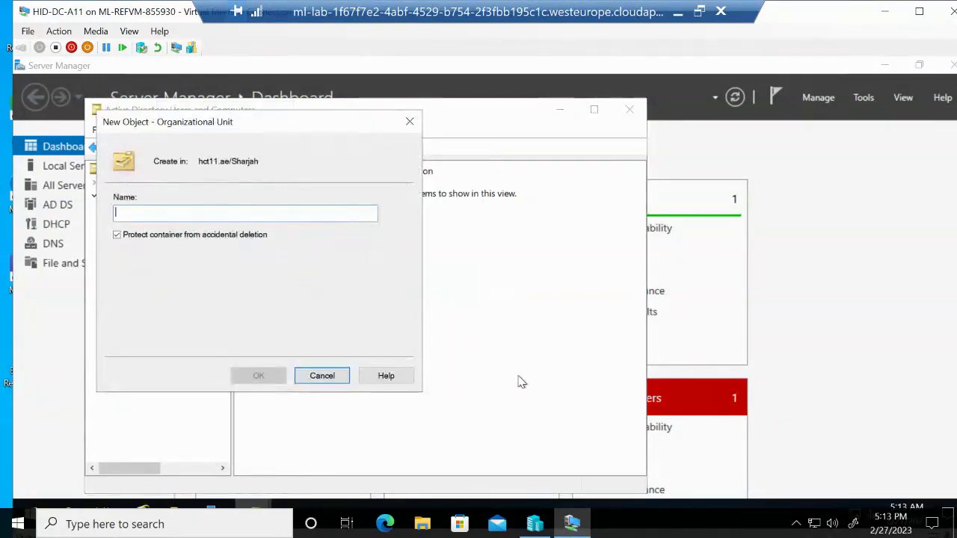
pyautogui.write('SH')
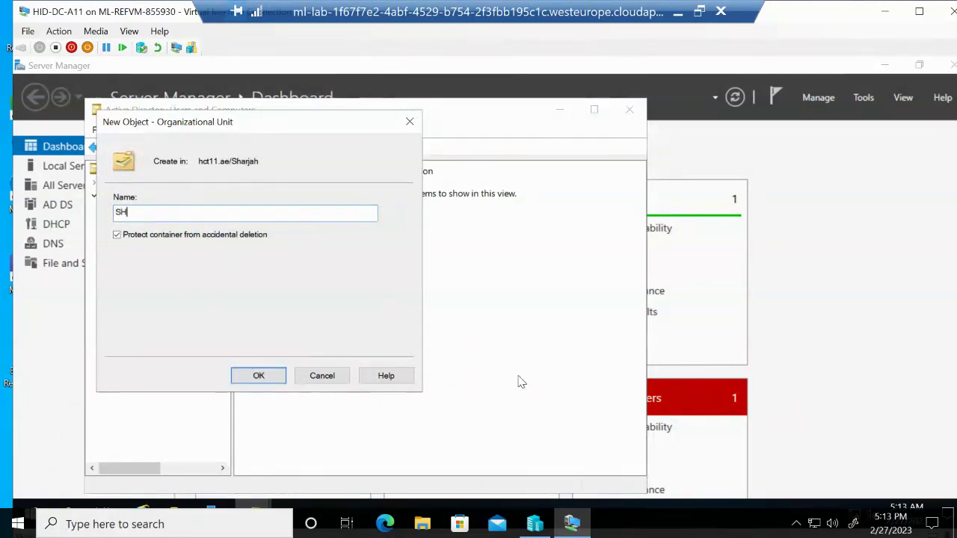
pyautogui.write('JUsers')
pyautogui.click(258, 376)
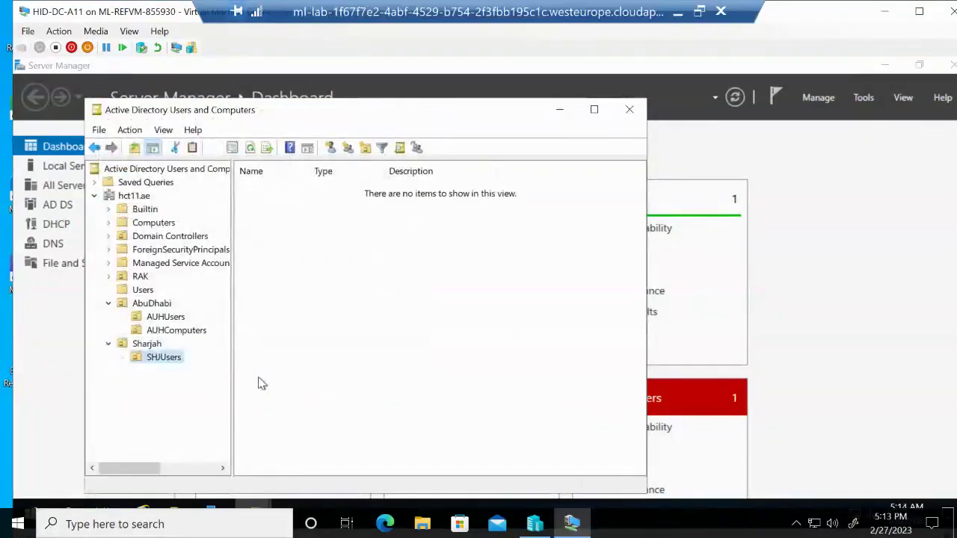
# Create the SHJComputers organizational unit inside Sharjah
pyautogui.click(146, 346)
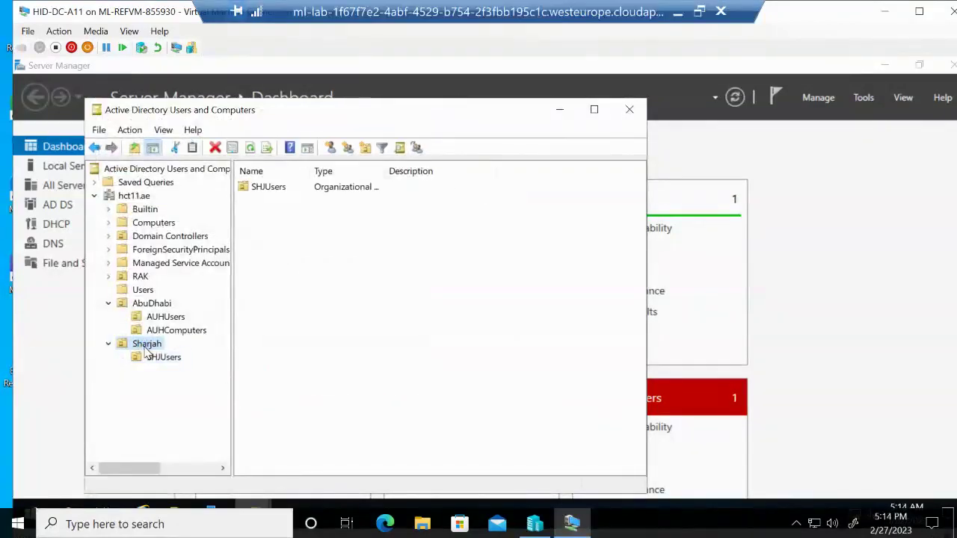
pyautogui.rightClick(147, 347)
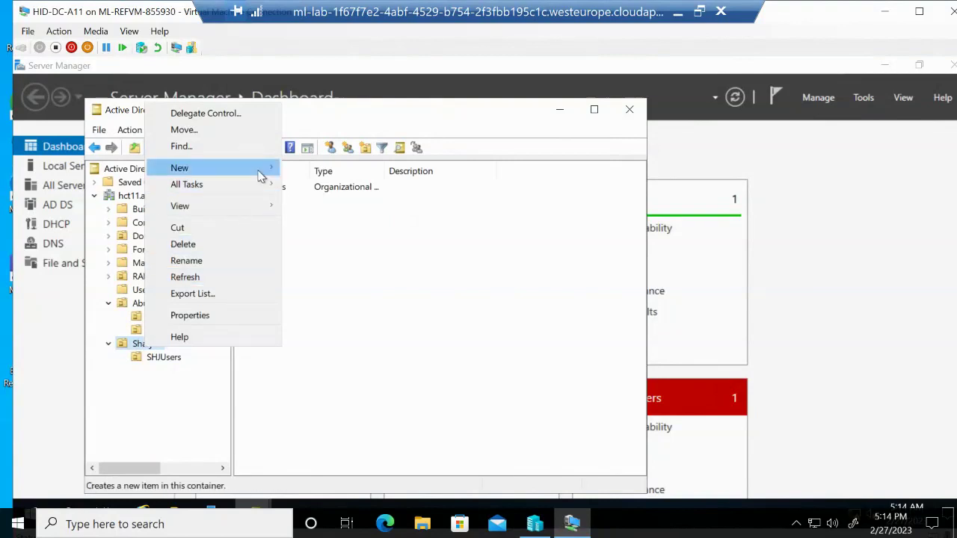
pyautogui.moveTo(261, 175)
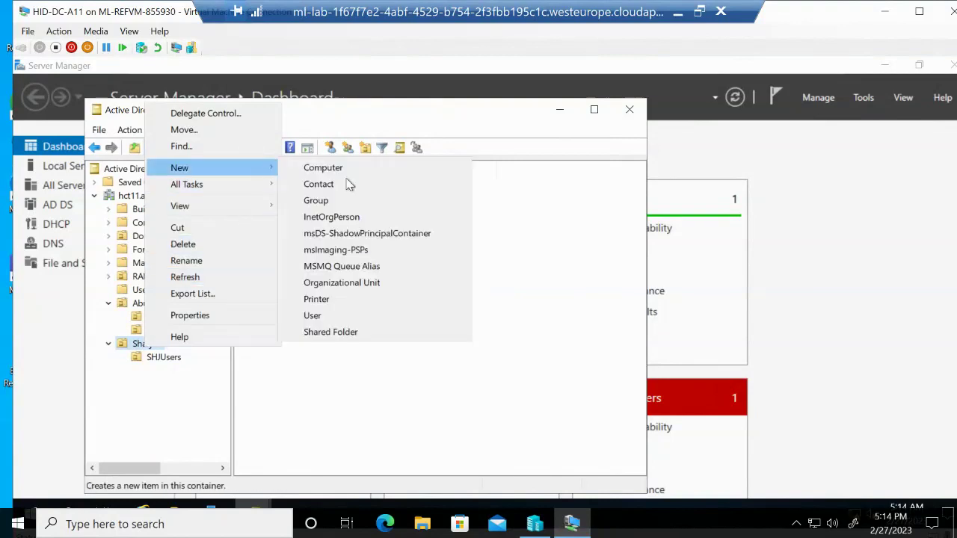
pyautogui.click(358, 287)
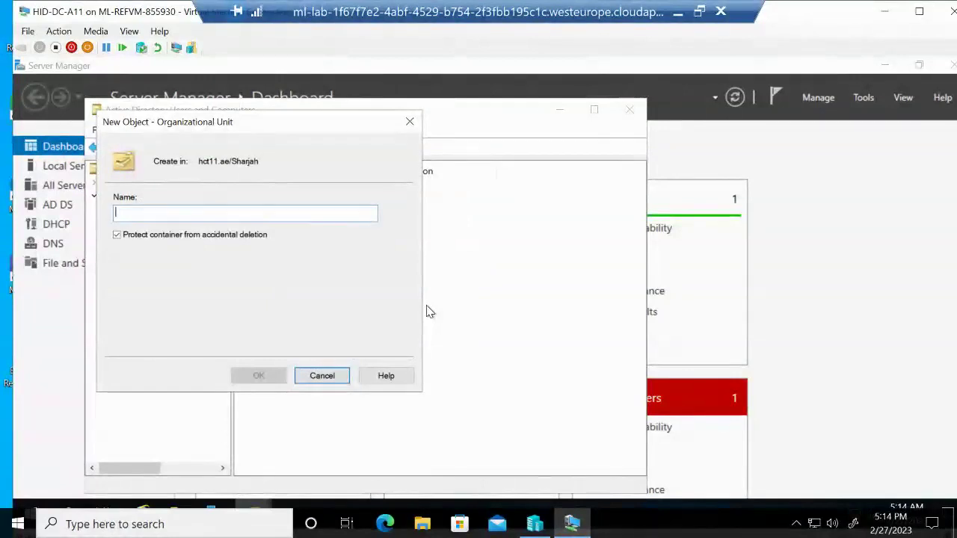
pyautogui.write('SHJC')
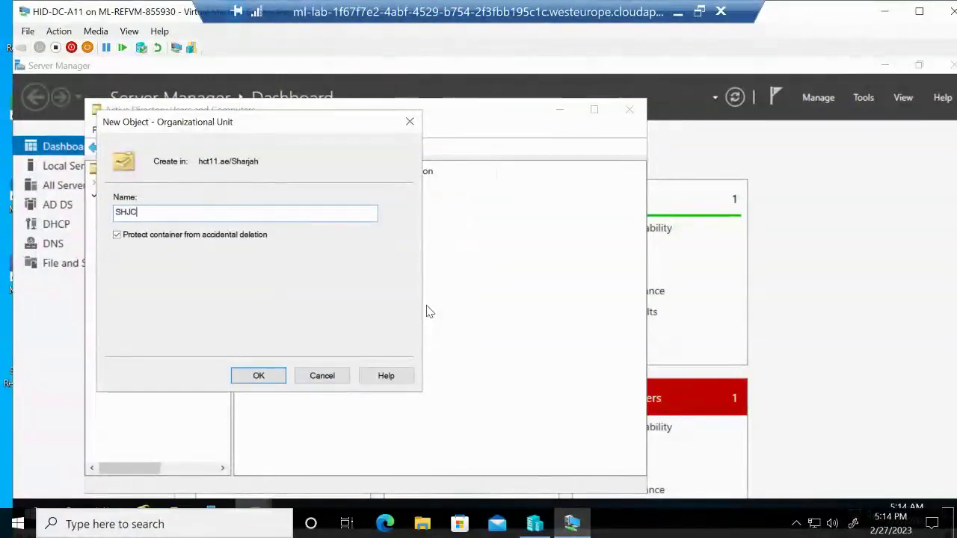
pyautogui.write('omputers')
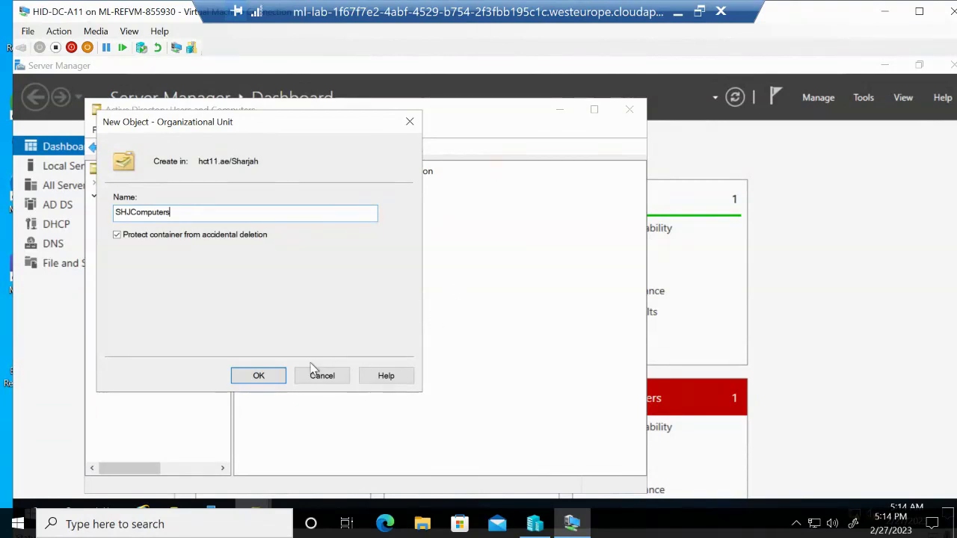
pyautogui.click(256, 379)
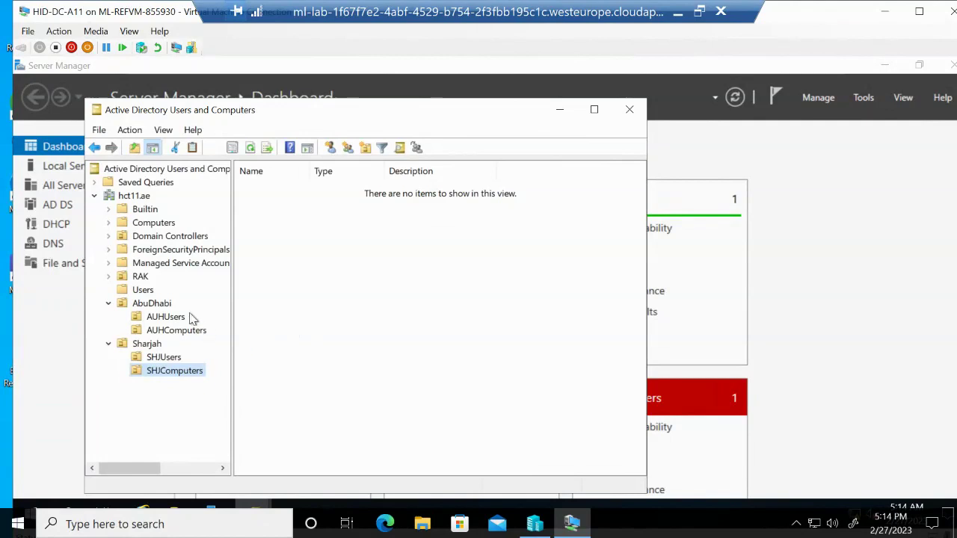
# Create a domain local security group named 'AbuDhabi Backup' in the AbuDhabi OU
pyautogui.click(160, 307)
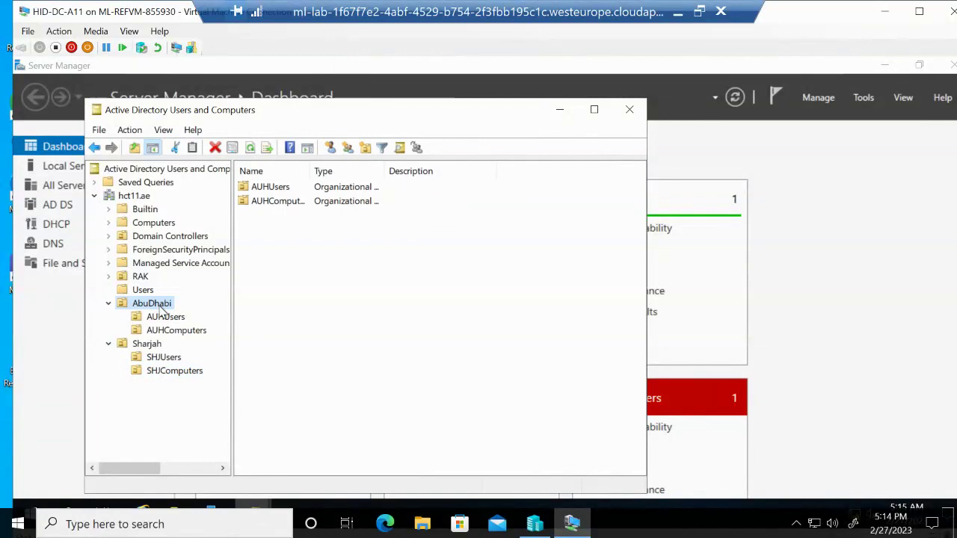
pyautogui.rightClick(162, 309)
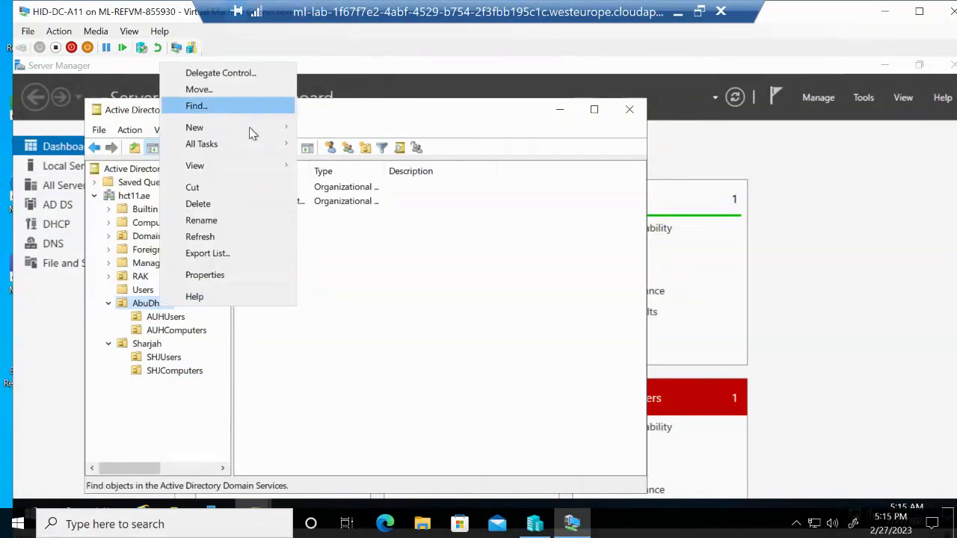
pyautogui.moveTo(278, 127)
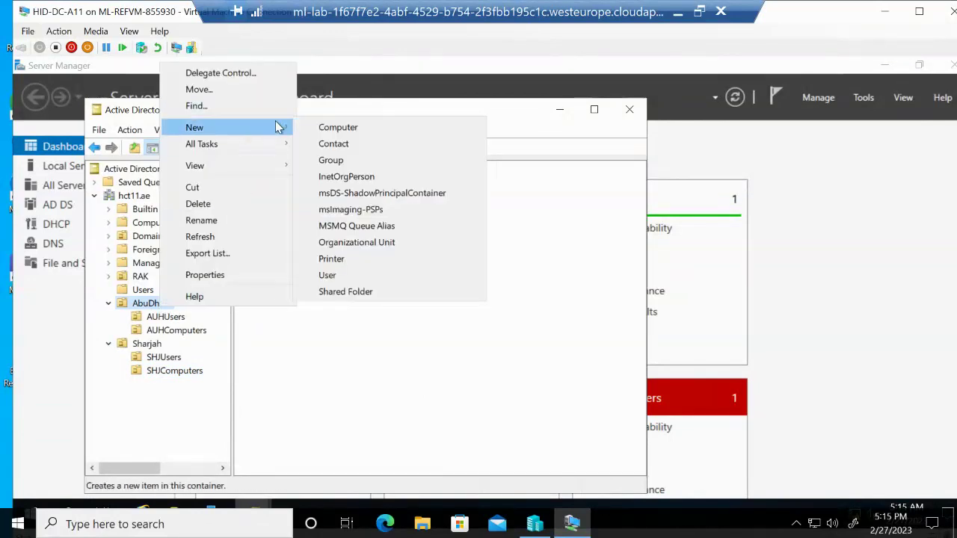
pyautogui.click(331, 159)
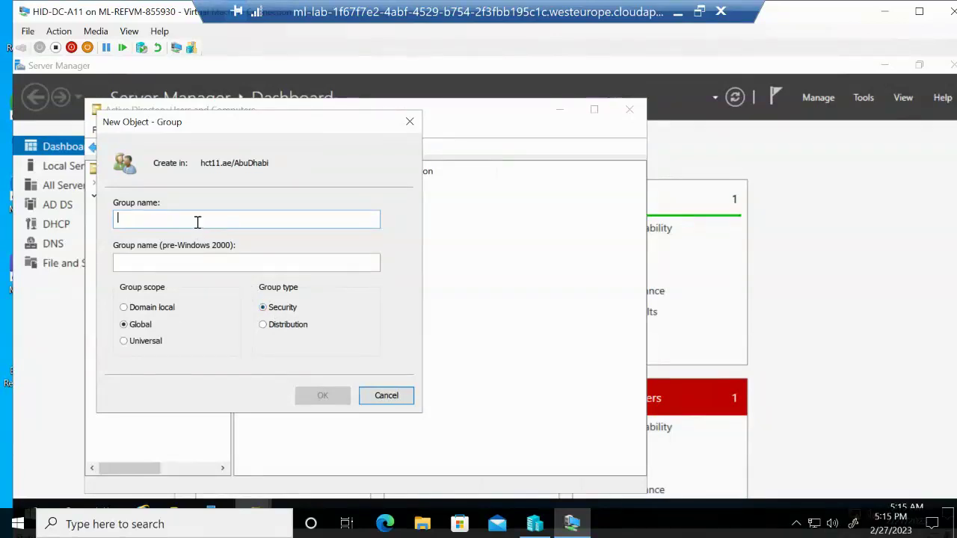
pyautogui.write('Abu')
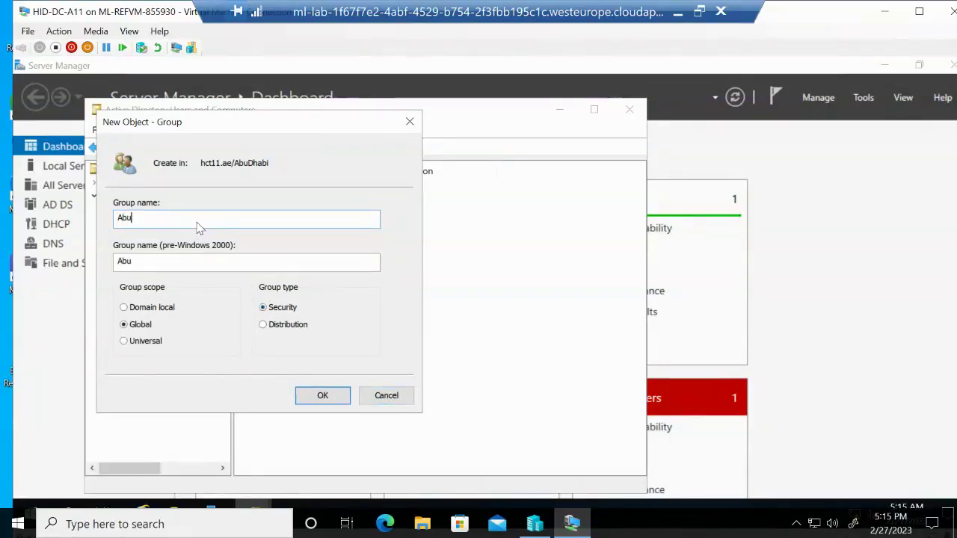
pyautogui.write('Dhan')
pyautogui.press('BackSpace')
pyautogui.write('bi ')
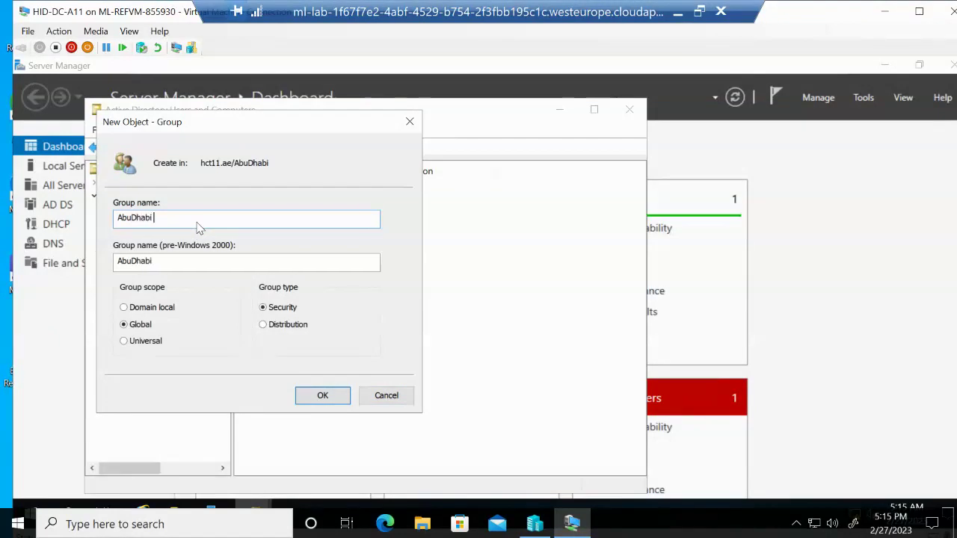
pyautogui.write('Backup')
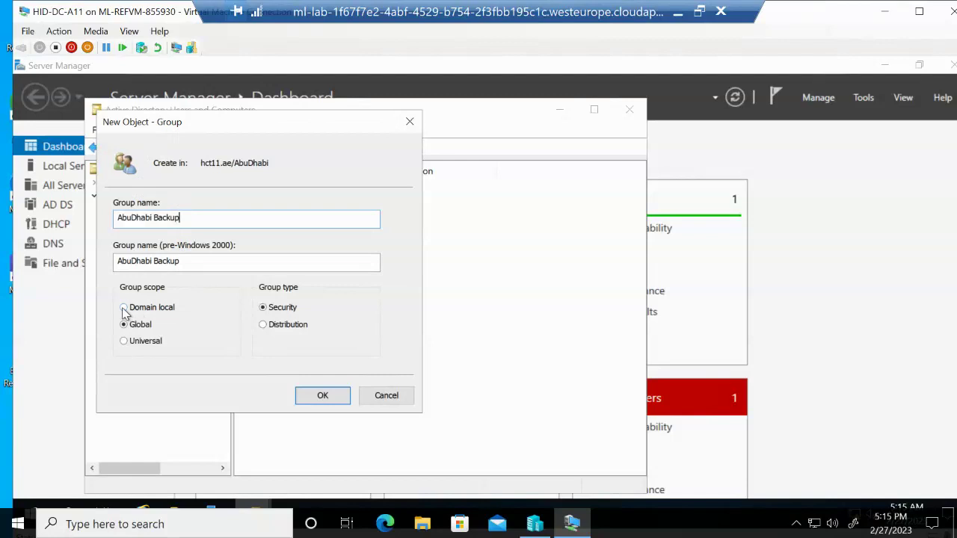
pyautogui.click(124, 308)
pyautogui.click(330, 395)
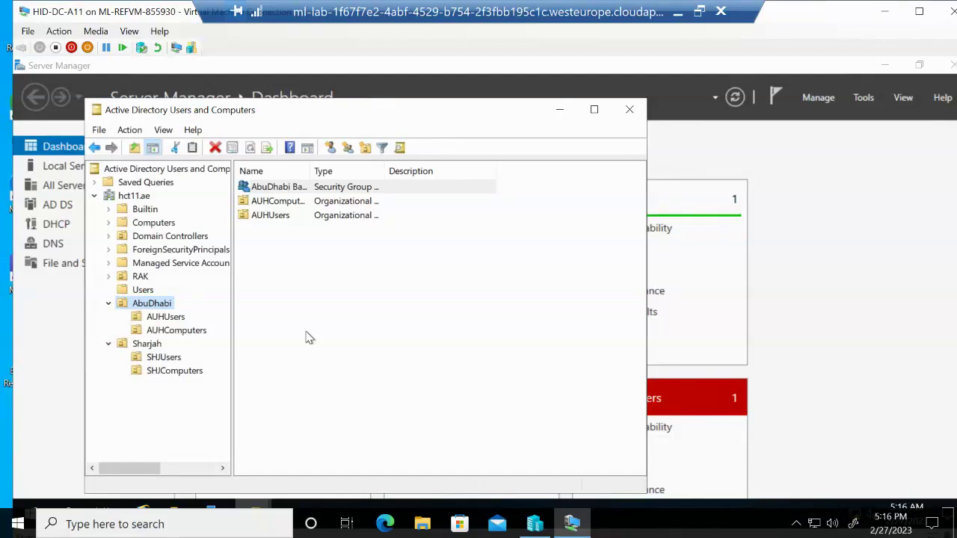
# Add a domain local group named 'AbuDhabi Printing' to the AbuDhabi OU
pyautogui.rightClick(168, 305)
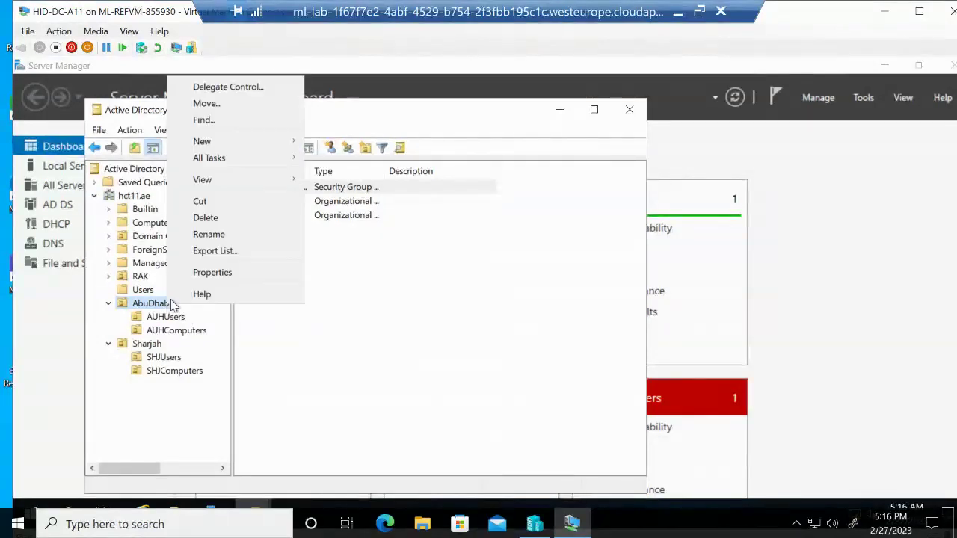
pyautogui.moveTo(248, 141)
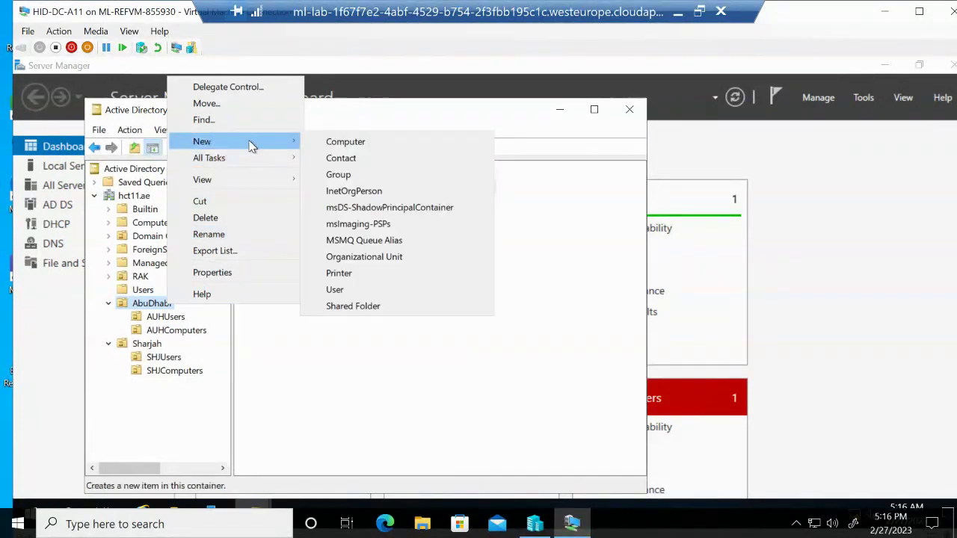
pyautogui.click(339, 183)
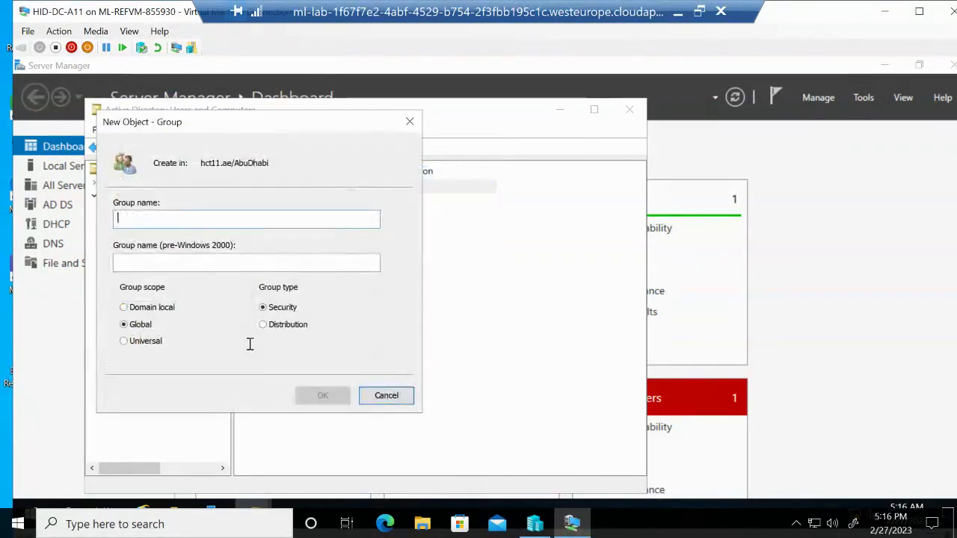
pyautogui.click(151, 312)
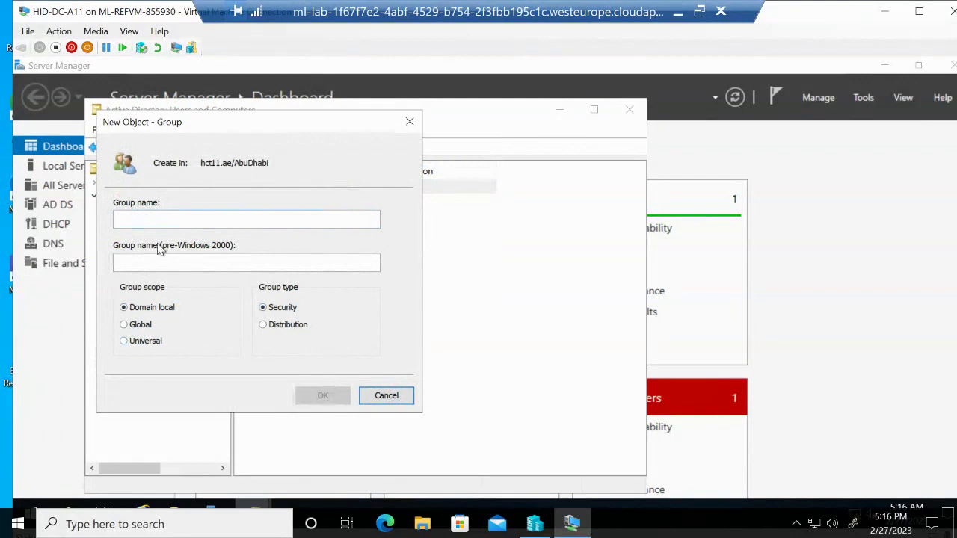
pyautogui.click(144, 217)
pyautogui.write('Abu')
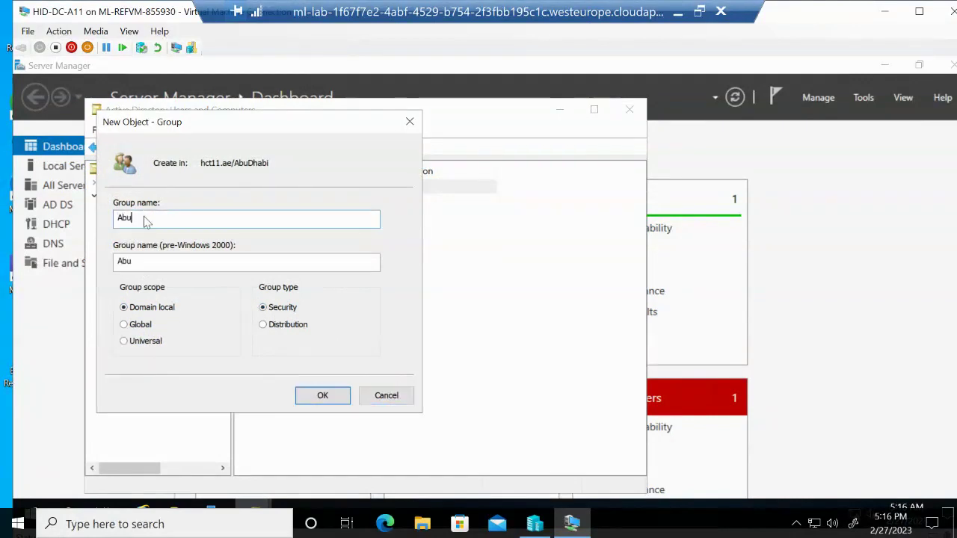
pyautogui.write('Dhabi')
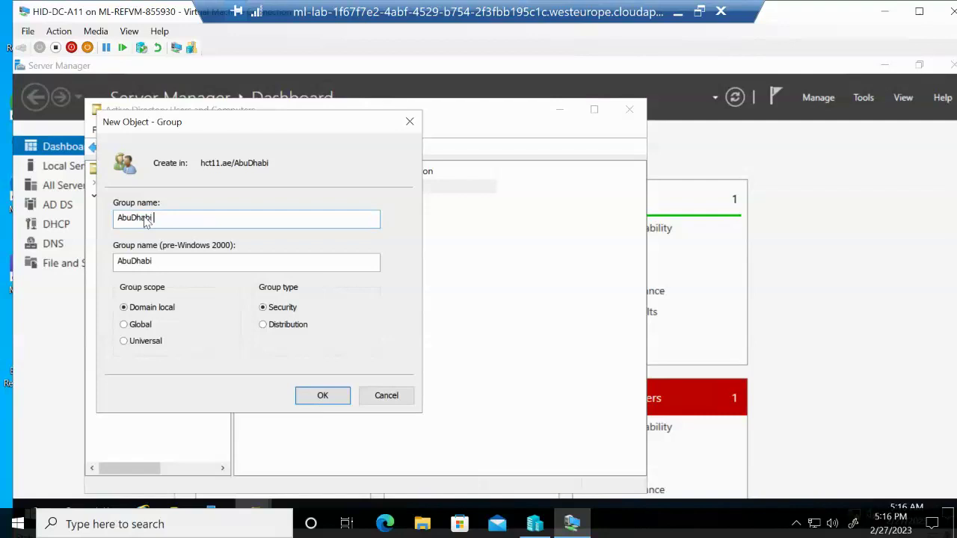
pyautogui.write(' Printing')
pyautogui.click(320, 397)
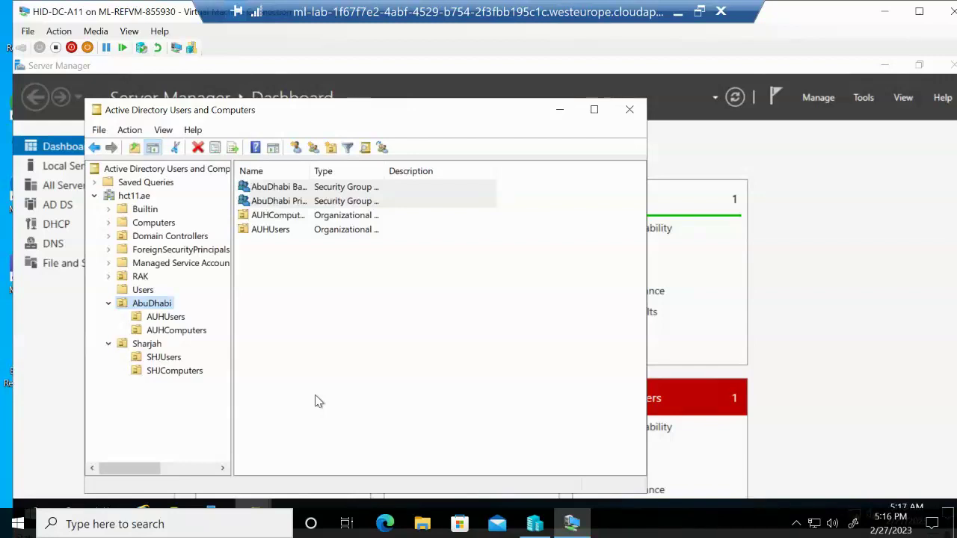
# Add a new Global security group named 'AbuDhabi IT Managers' to the AbuDhabi OU
pyautogui.rightClick(144, 307)
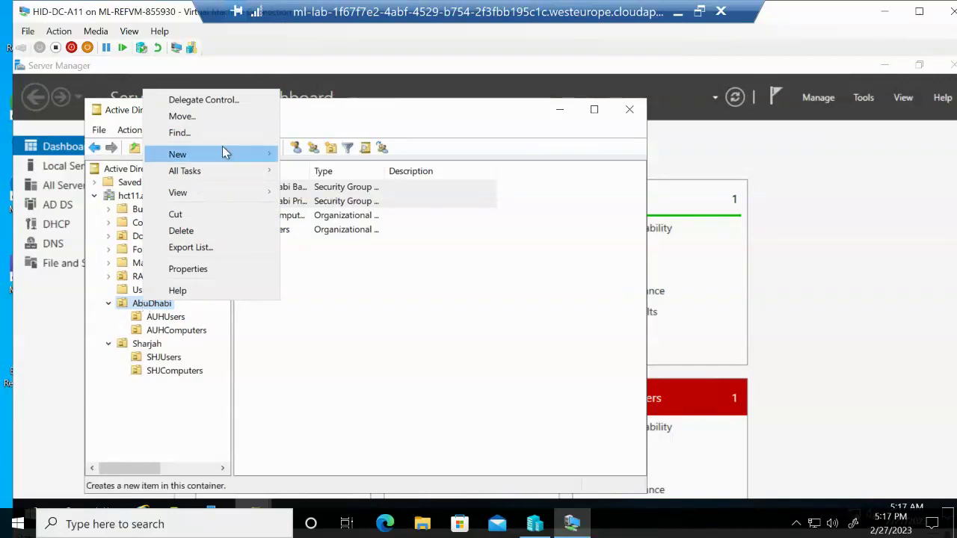
pyautogui.moveTo(223, 149)
pyautogui.click(316, 188)
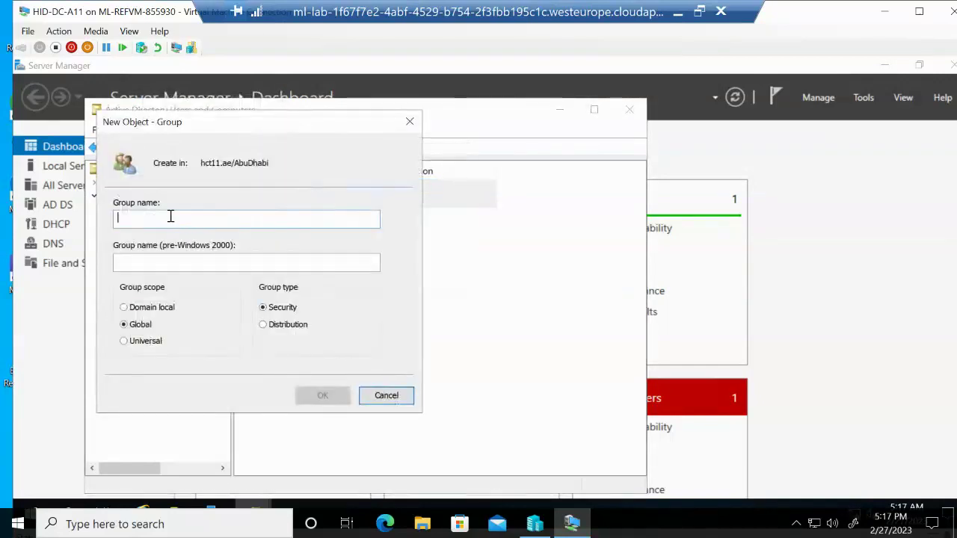
pyautogui.write('Abu')
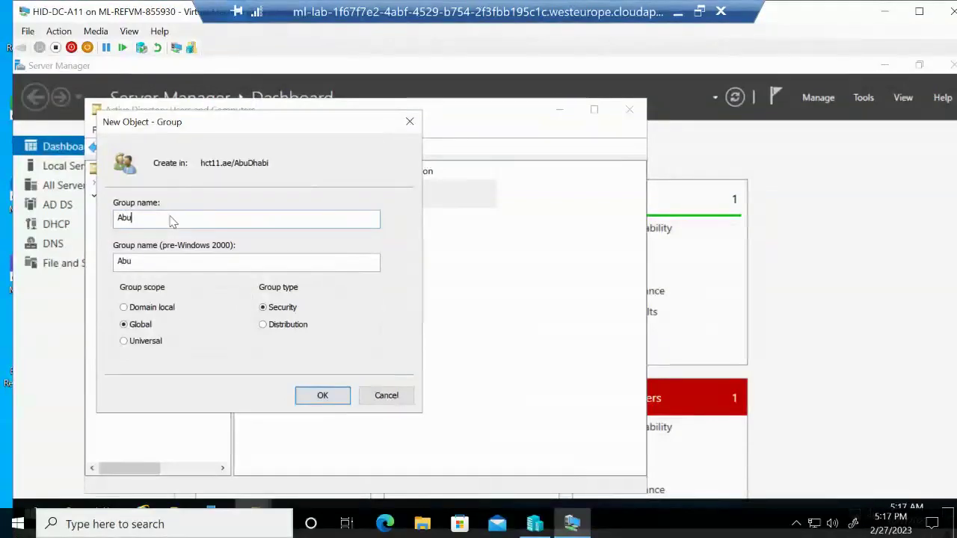
pyautogui.write('Dhabi')
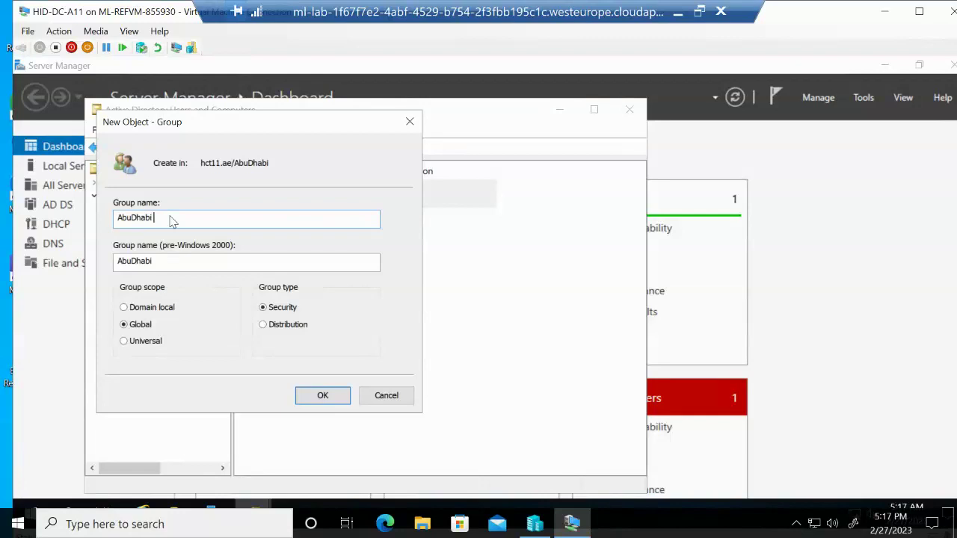
pyautogui.write(' IT Managers')
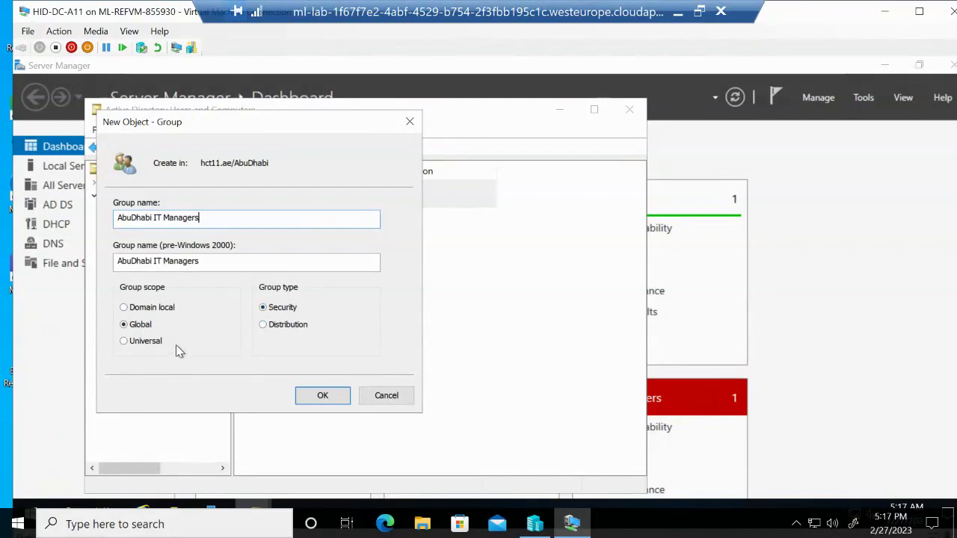
pyautogui.click(323, 396)
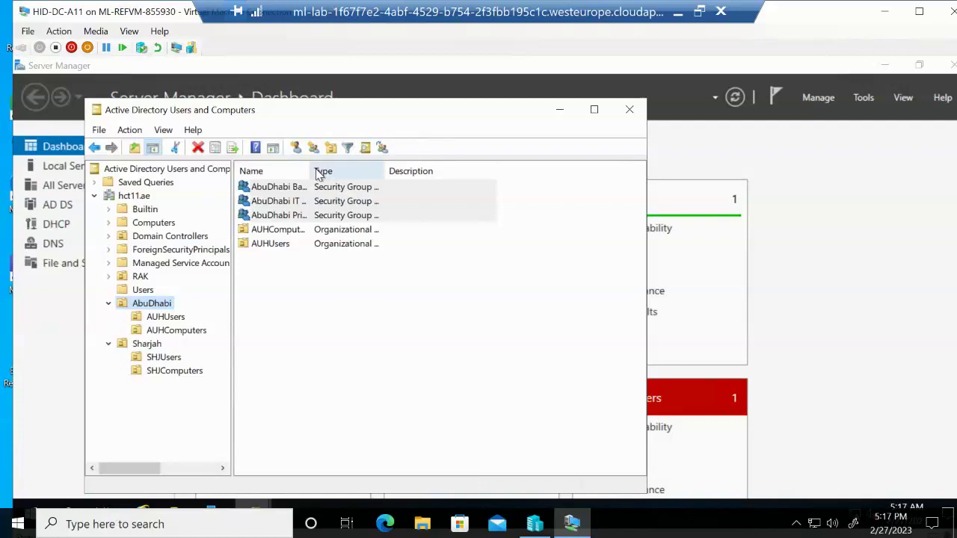
# Widen the Name column to show full group names, then select AbuDhabi Backup
pyautogui.moveTo(311, 167); pyautogui.dragTo(432, 171)
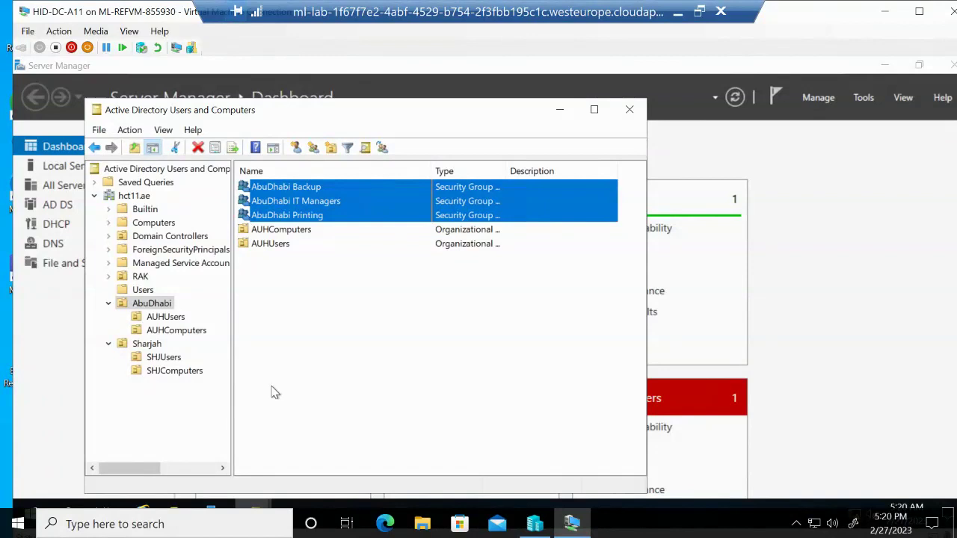
pyautogui.click(303, 186)
# Open the Select Groups dialog from the Member Of tab of AbuDhabi Backup's properties
pyautogui.rightClick(305, 192)
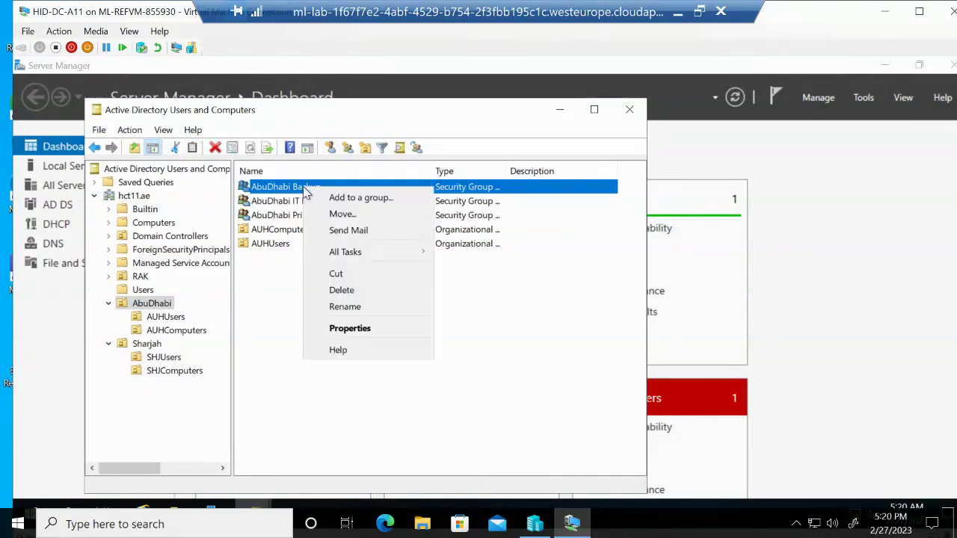
pyautogui.click(357, 329)
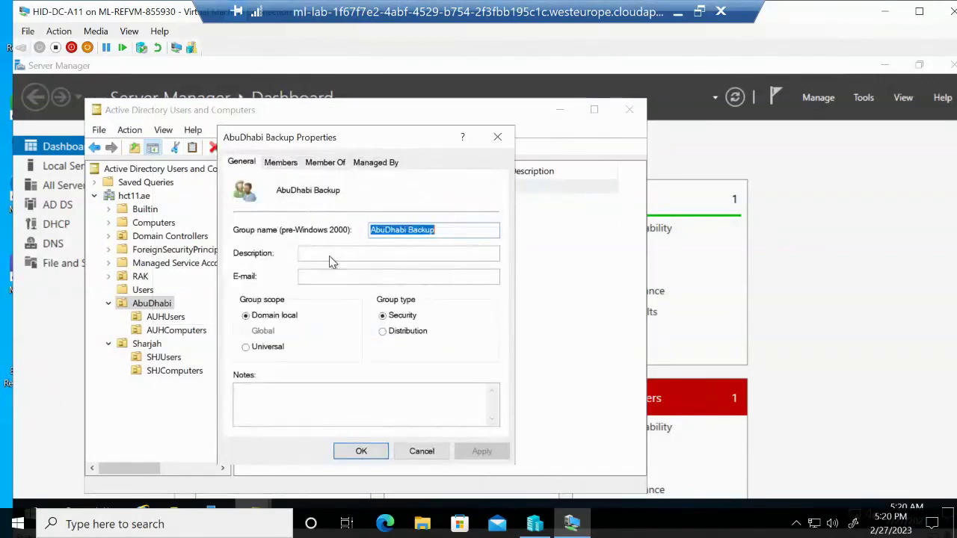
pyautogui.click(326, 166)
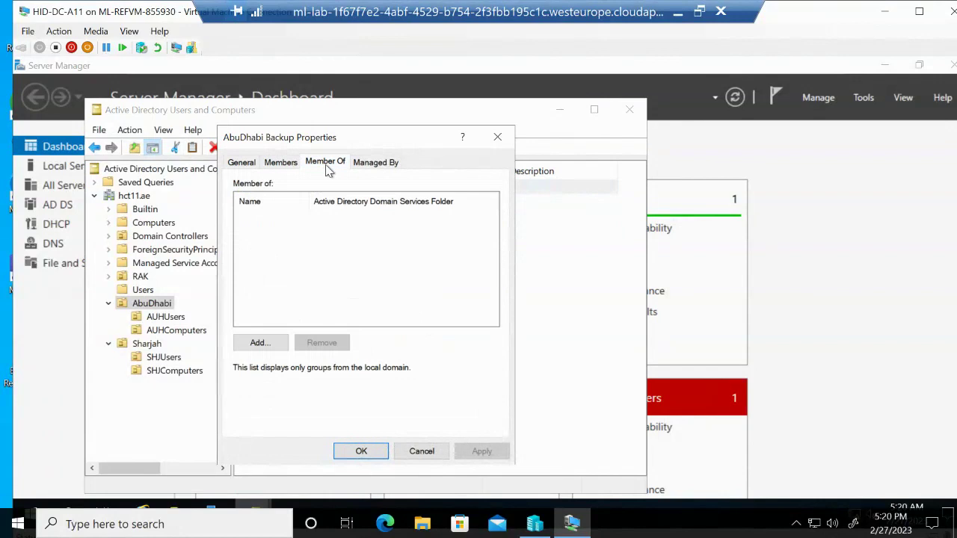
pyautogui.click(273, 342)
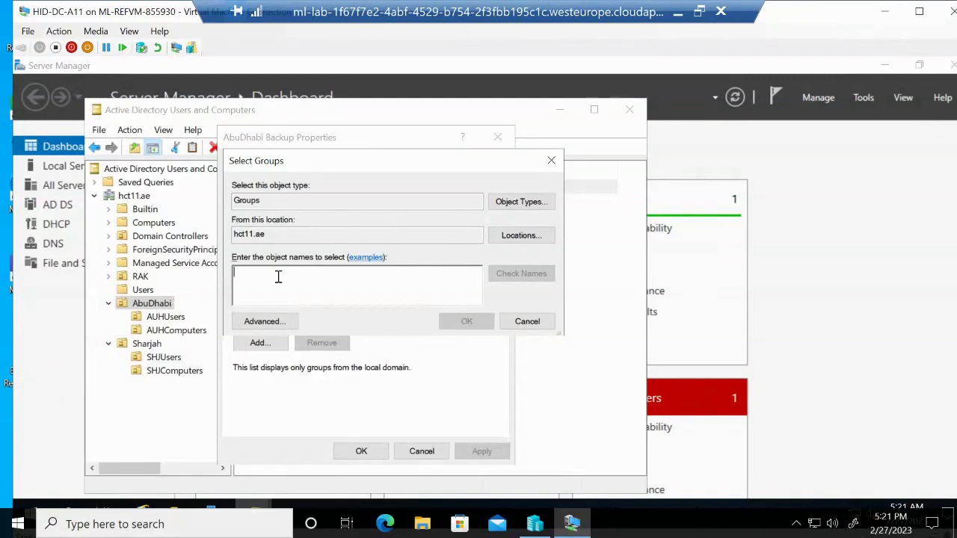
# Try adding AbuDhabi Backup to itself, dismiss the self-membership error, and cancel the properties
pyautogui.write('ab')
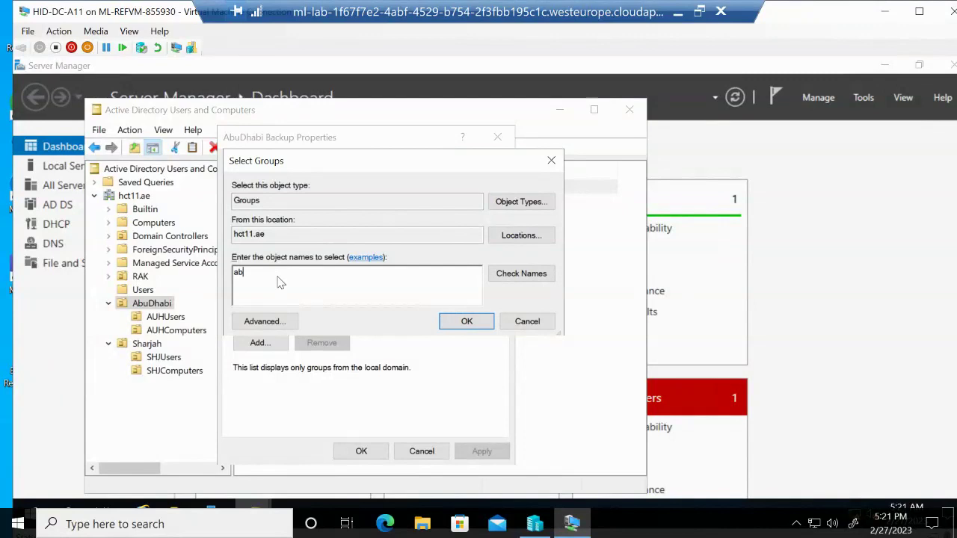
pyautogui.write('udhabi')
pyautogui.click(526, 276)
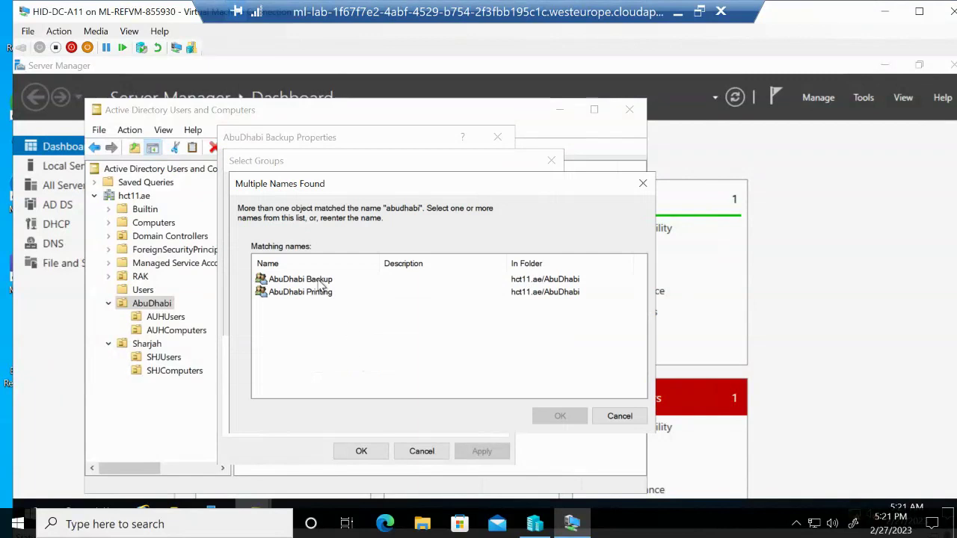
pyautogui.click(322, 281)
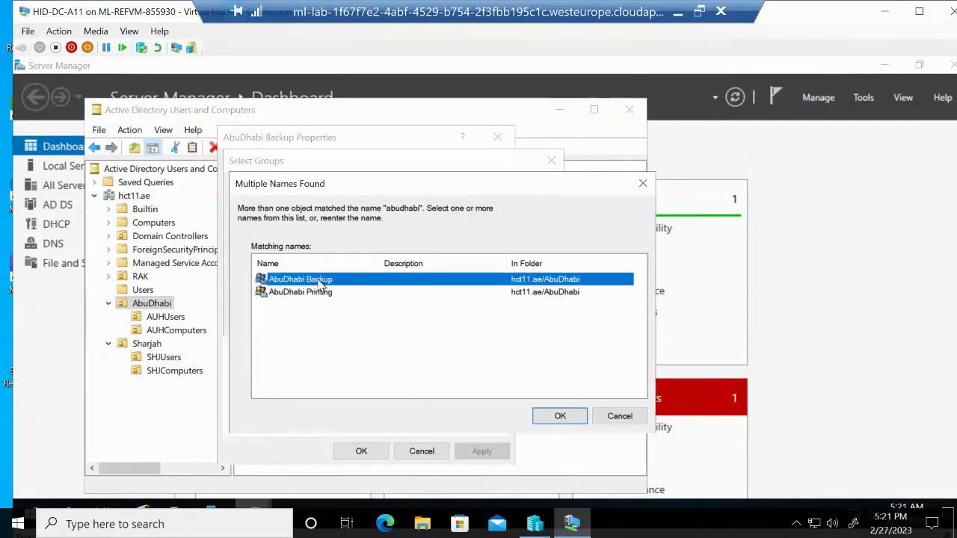
pyautogui.click(555, 419)
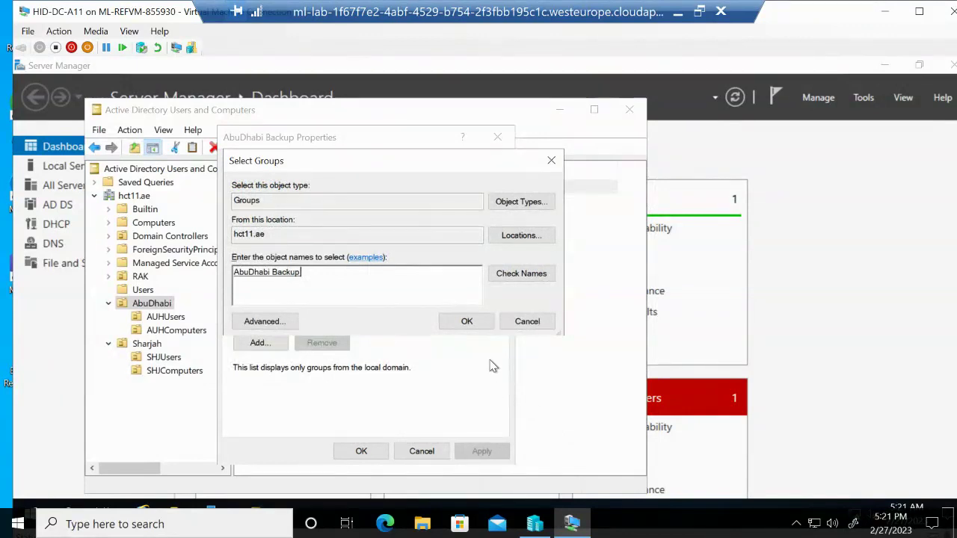
pyautogui.click(470, 324)
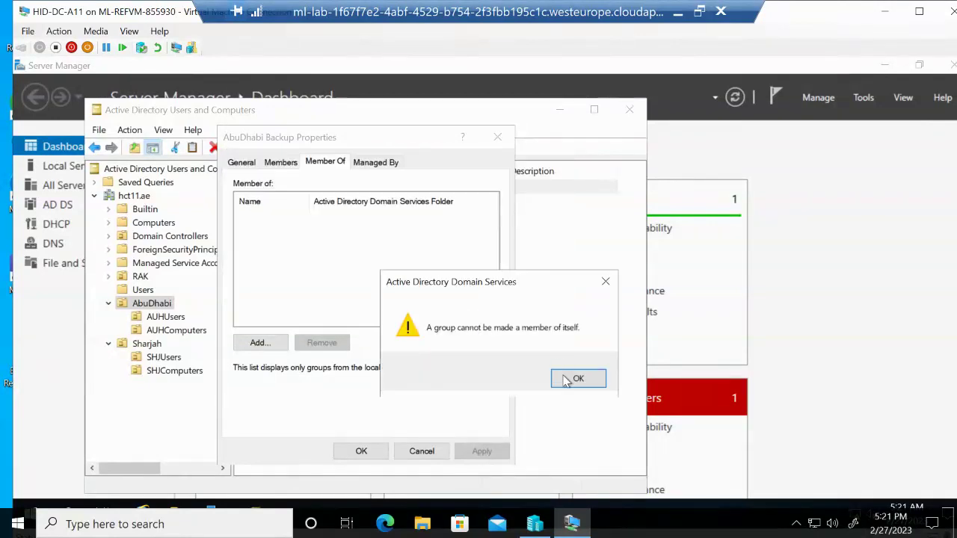
pyautogui.click(578, 379)
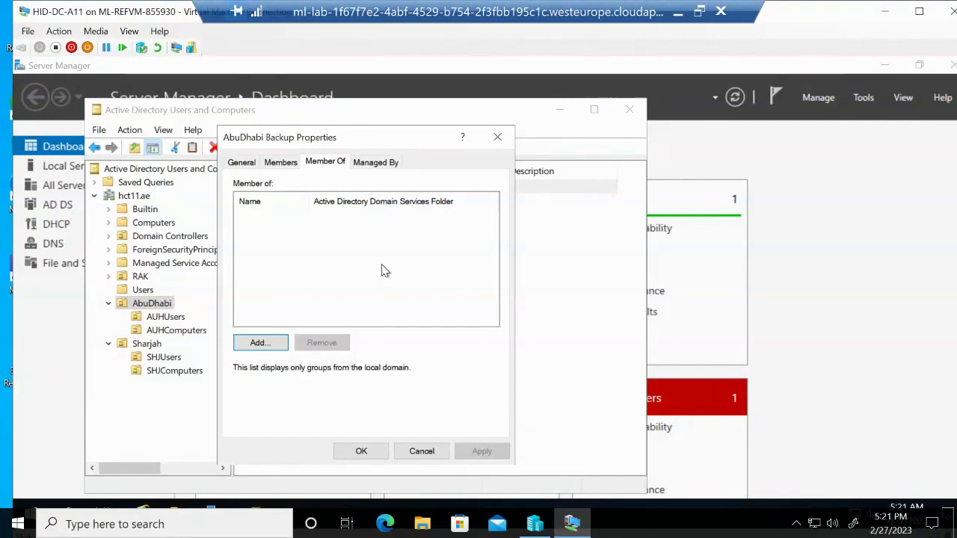
pyautogui.click(413, 454)
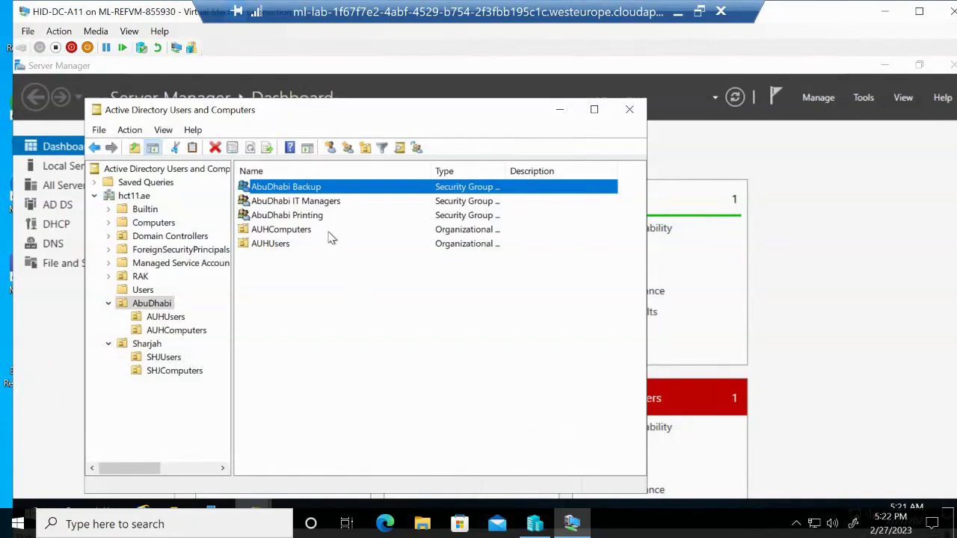
pyautogui.rightClick(143, 305)
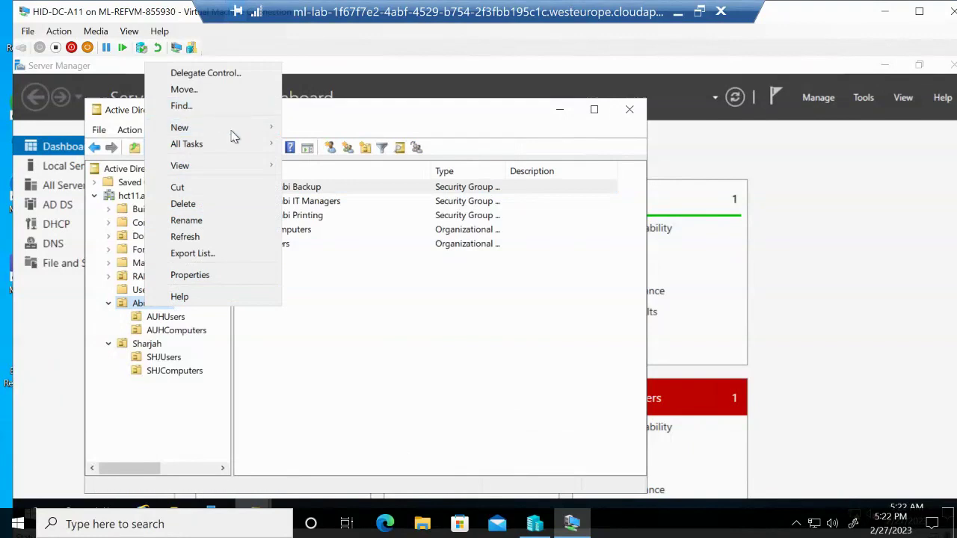
pyautogui.moveTo(235, 133)
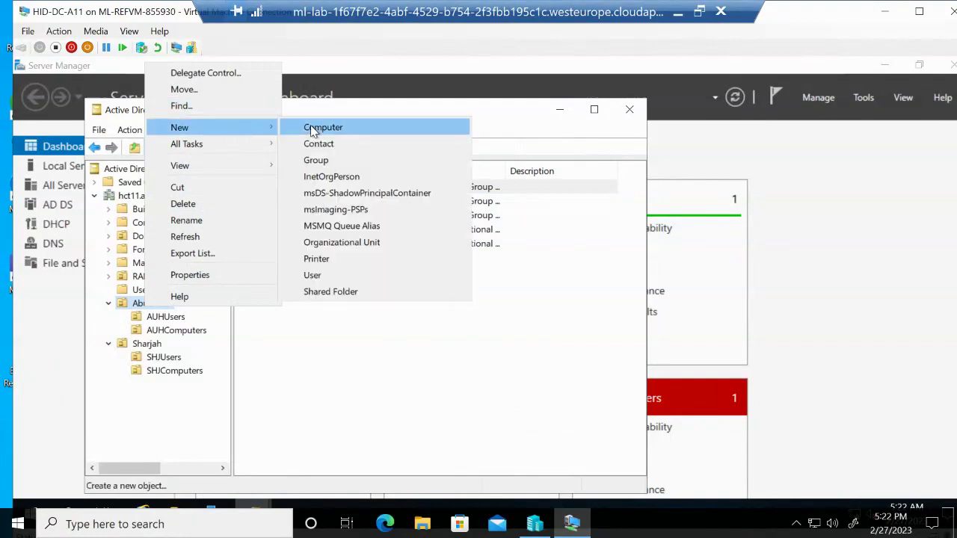
pyautogui.click(358, 242)
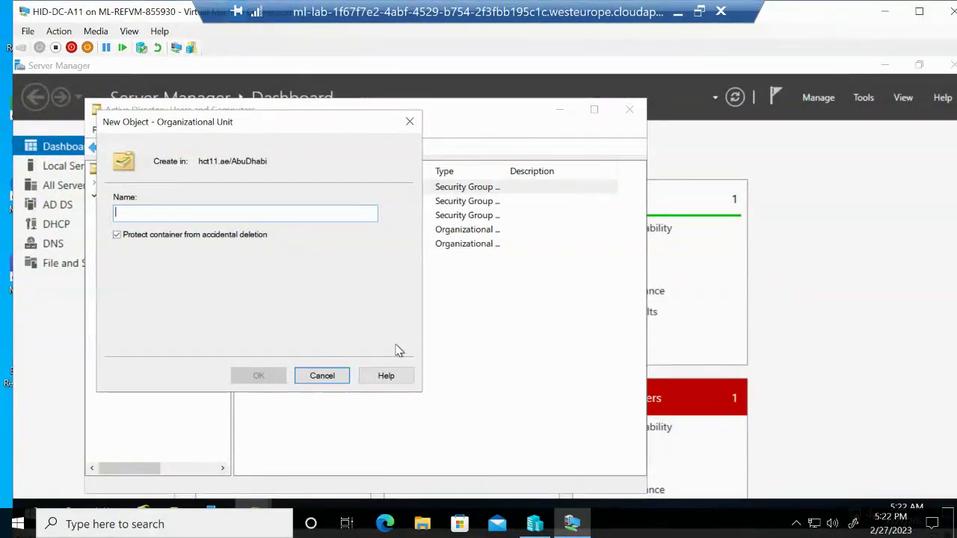
pyautogui.write('Ba')
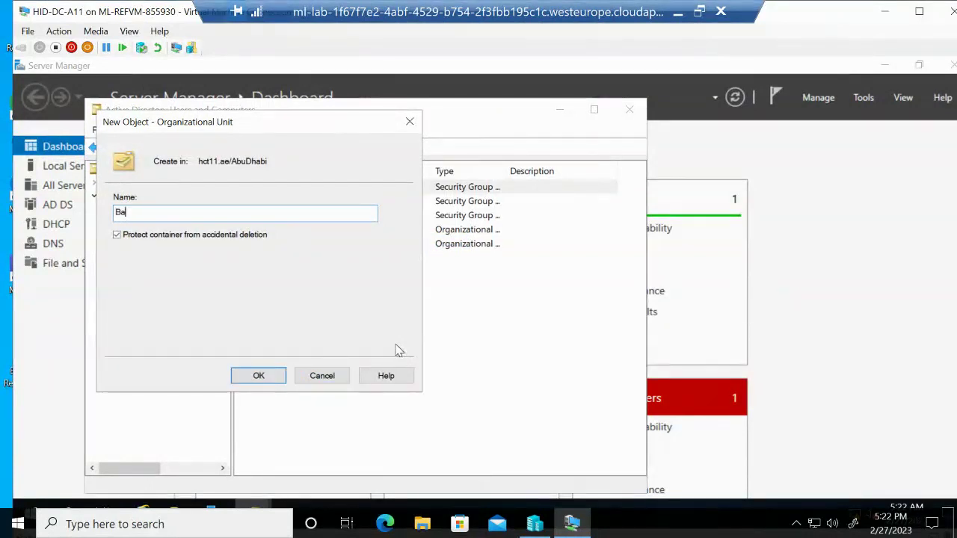
pyautogui.write('ckup Man')
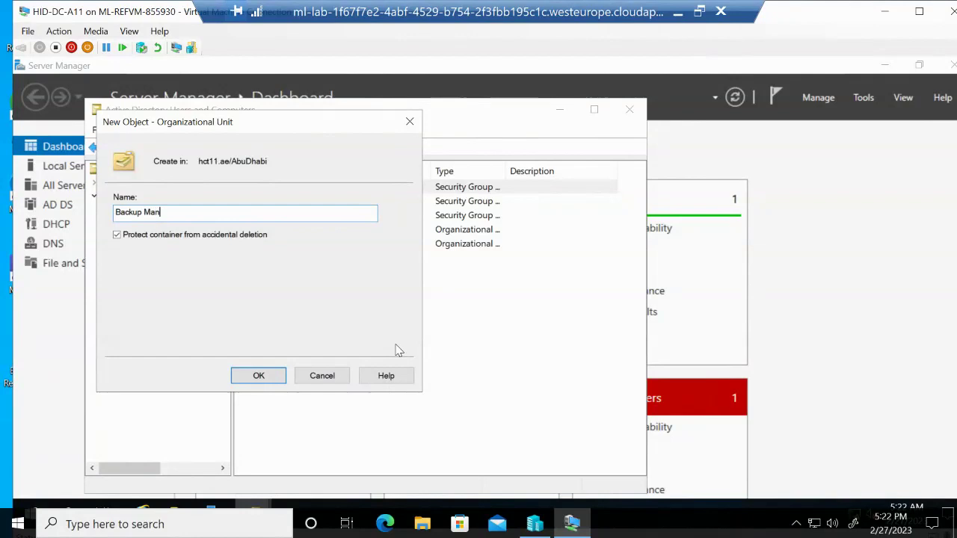
pyautogui.write('ager')
pyautogui.keyDown('shift'); pyautogui.click(115, 216); pyautogui.keyUp('shift')
pyautogui.rightClick(162, 214)
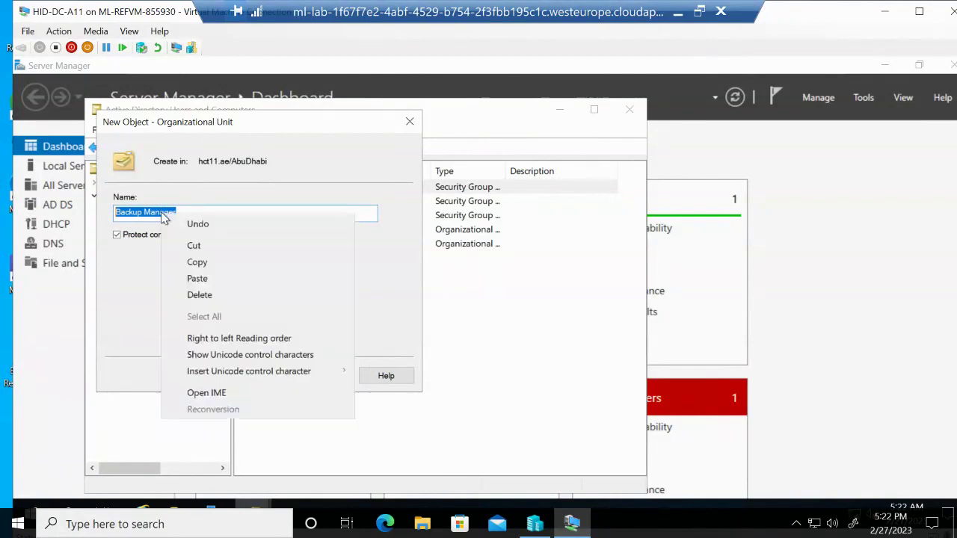
pyautogui.click(186, 249)
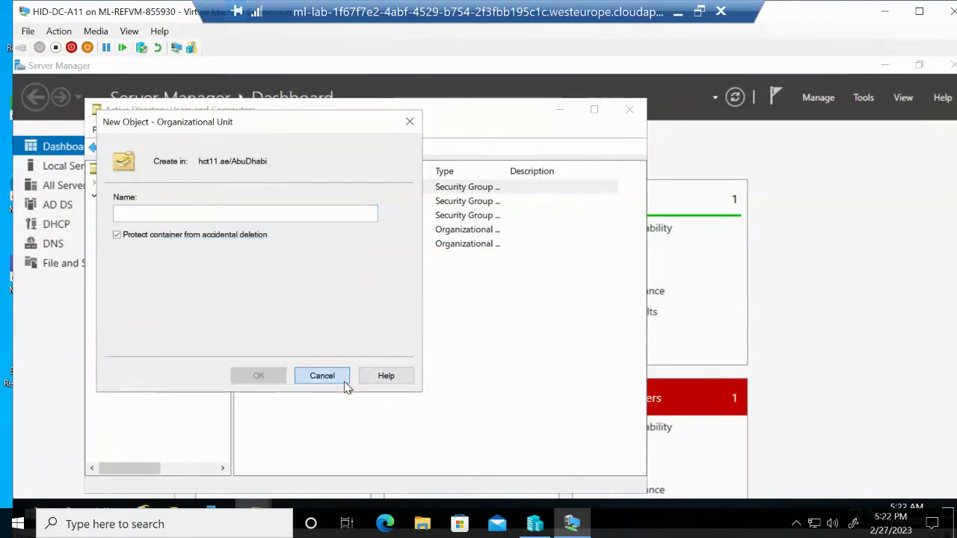
pyautogui.click(322, 376)
pyautogui.rightClick(154, 303)
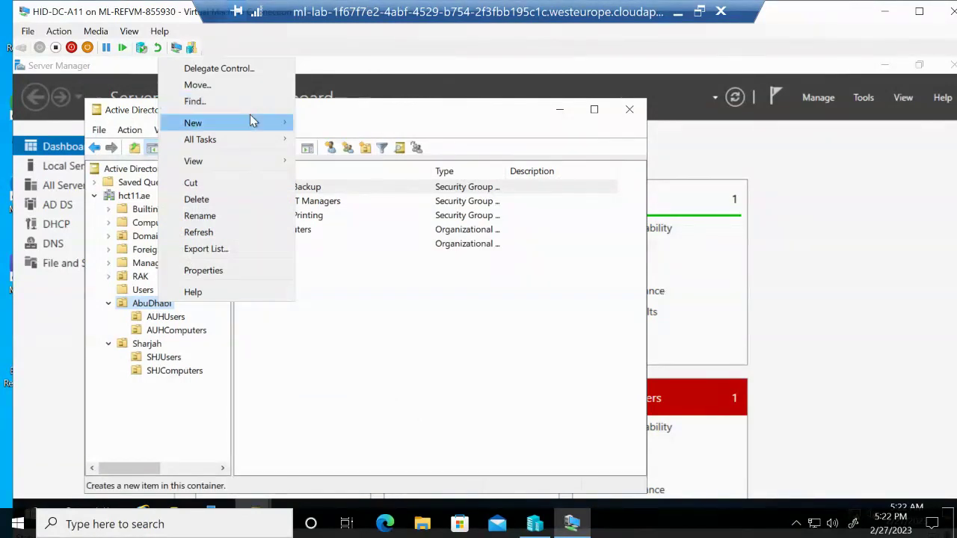
# Add a new Global security group named 'Backup Managers' to the AbuDhabi OU
pyautogui.moveTo(252, 120)
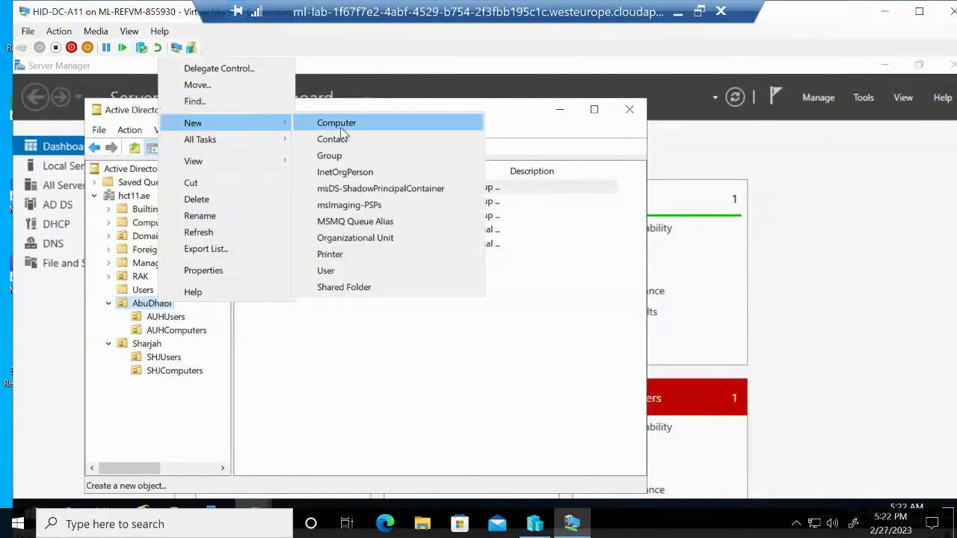
pyautogui.click(340, 155)
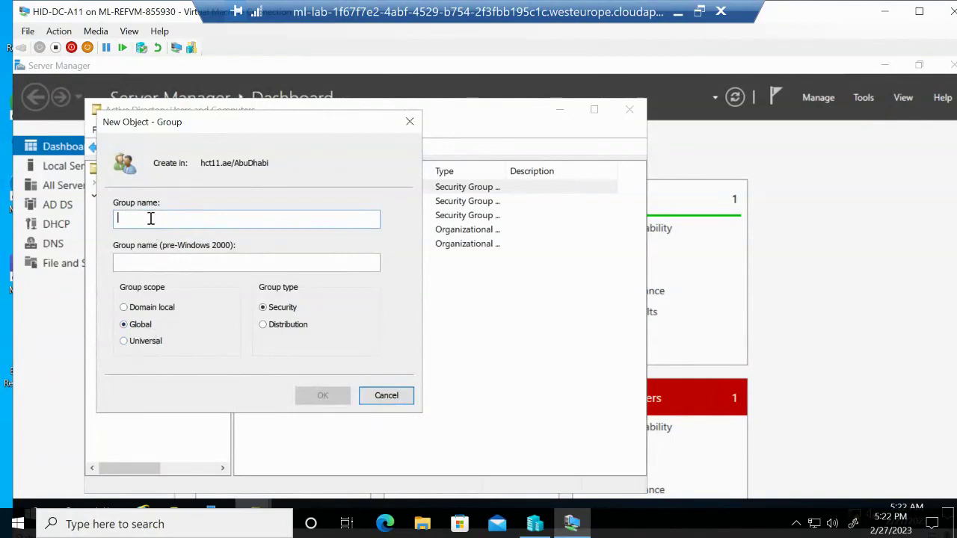
pyautogui.write('Backup Manager')
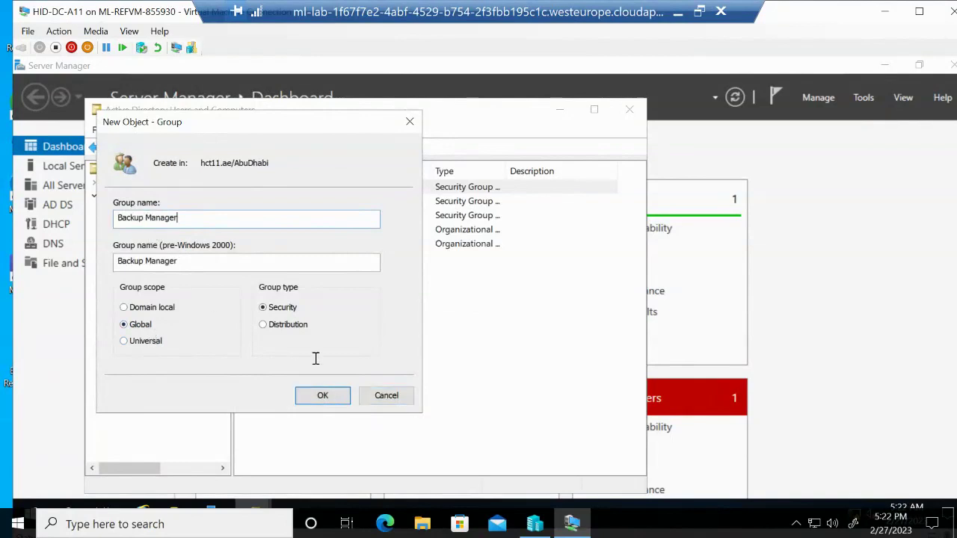
pyautogui.write('s')
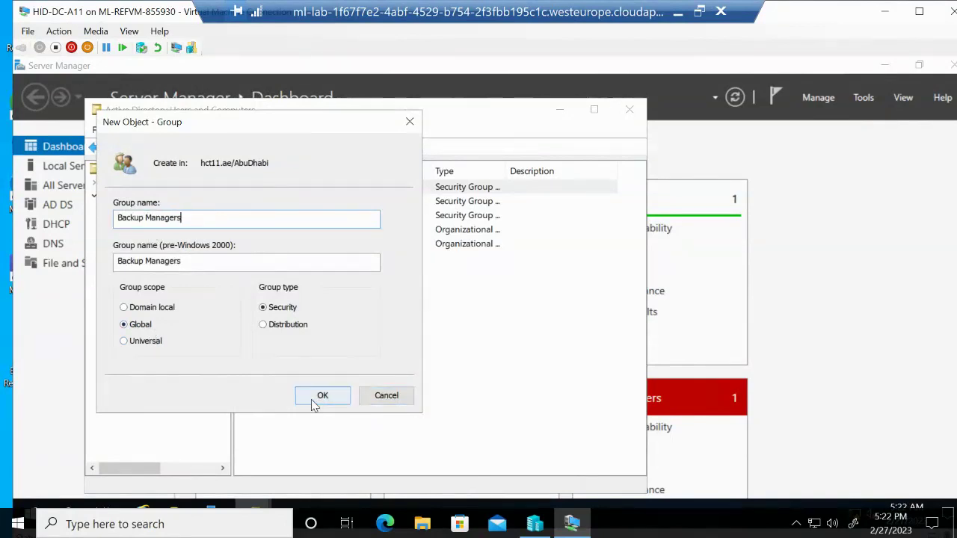
pyautogui.click(326, 395)
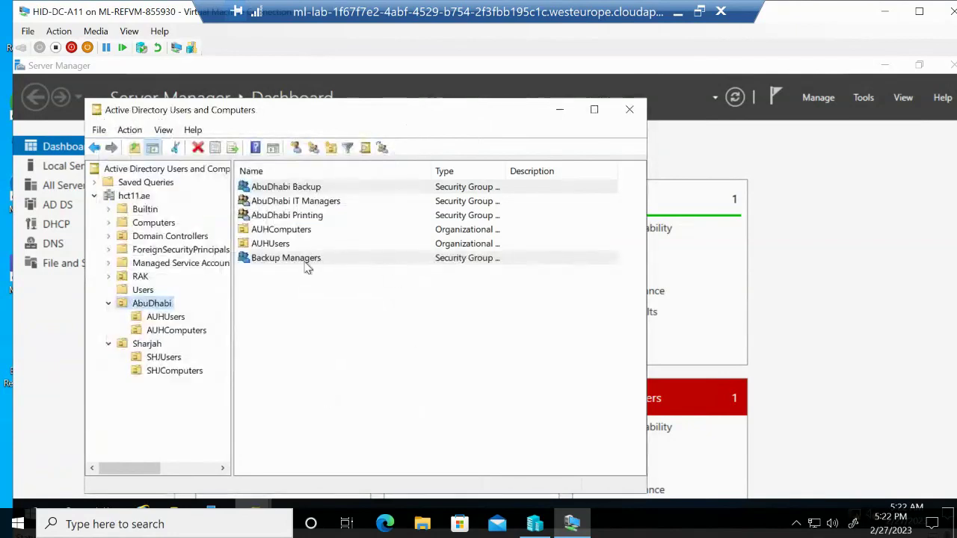
# Open the Member Of tab in the properties of the Backup Managers group alone
pyautogui.rightClick(307, 267)
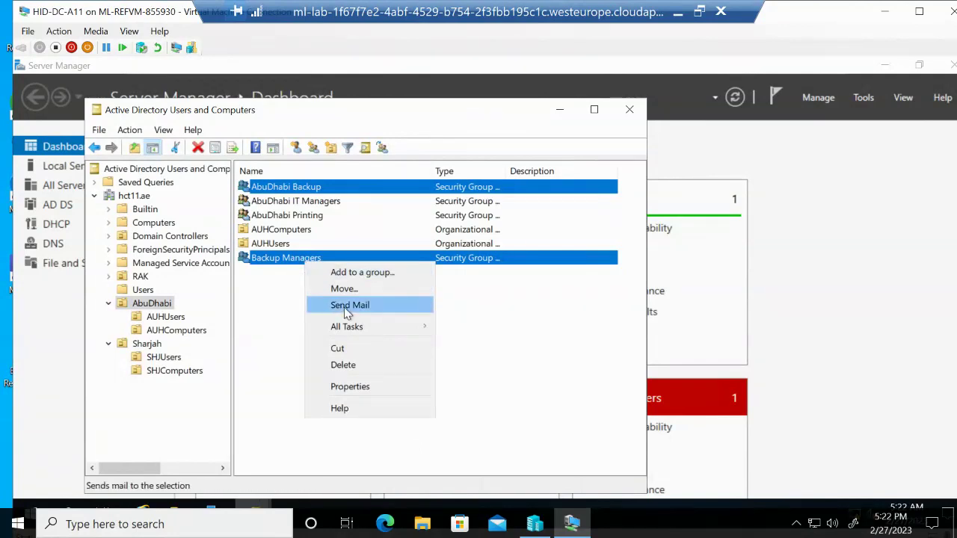
pyautogui.click(348, 388)
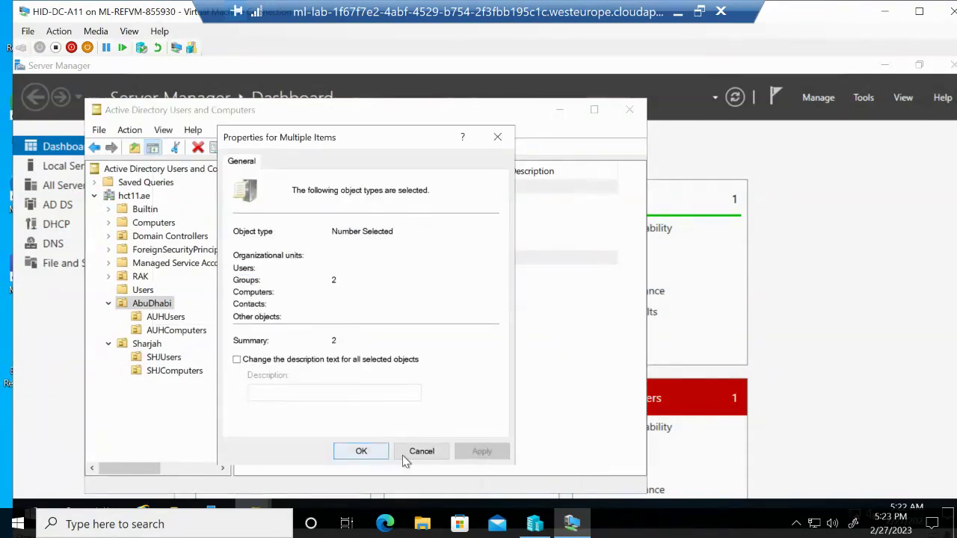
pyautogui.click(411, 454)
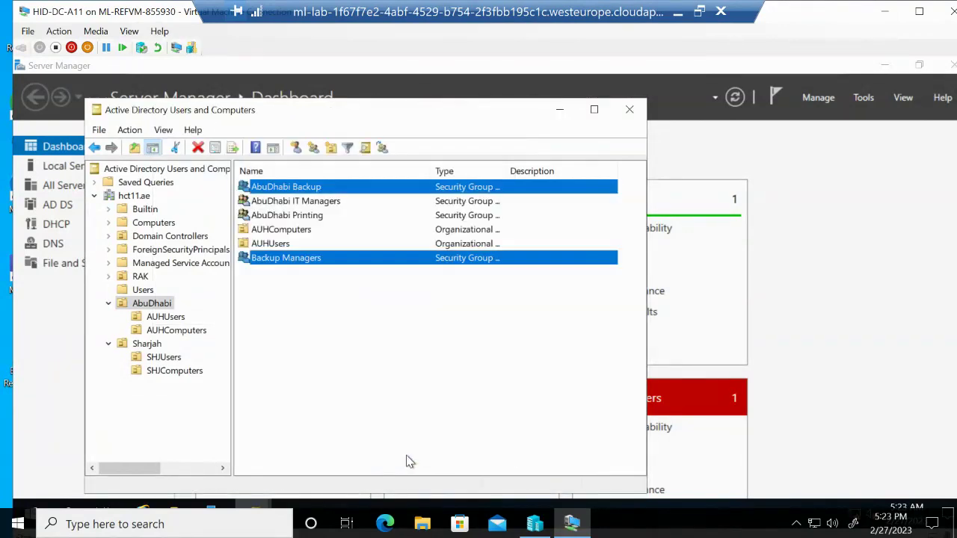
pyautogui.click(333, 187)
pyautogui.click(315, 259)
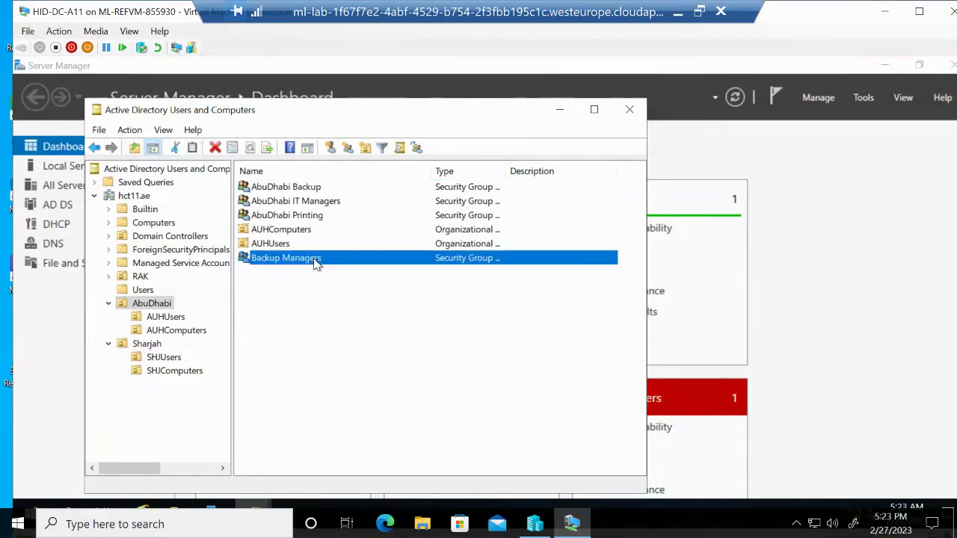
pyautogui.rightClick(315, 260)
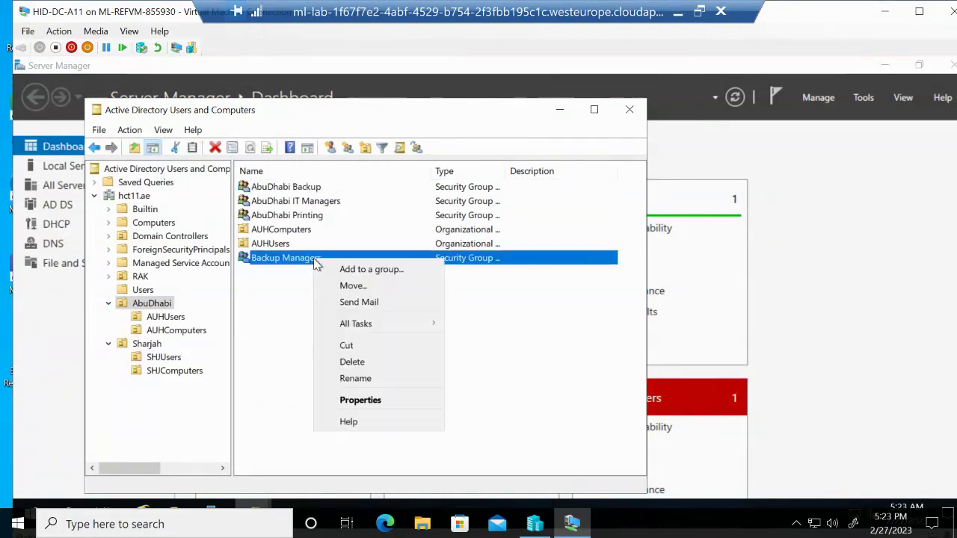
pyautogui.click(353, 400)
pyautogui.click(318, 163)
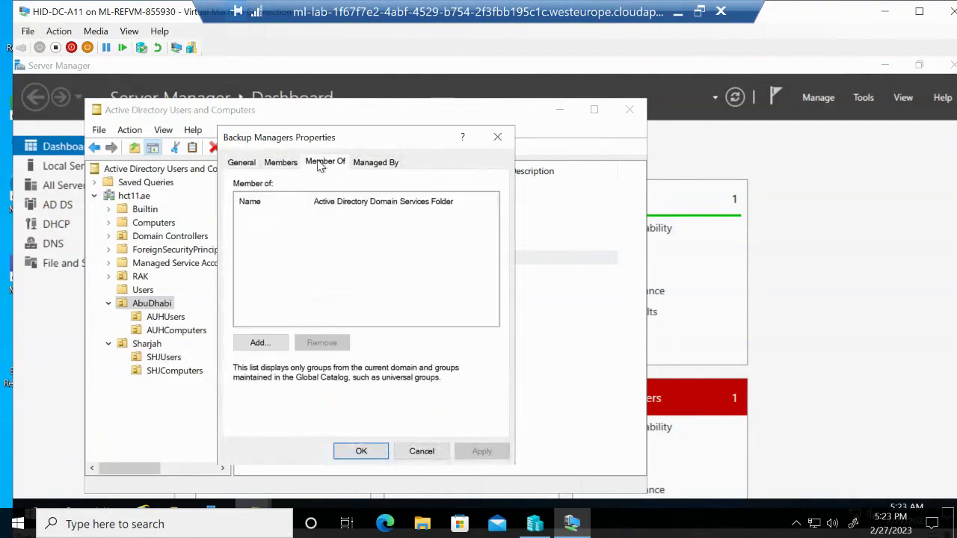
# Add AbuDhabi Backup, found by searching 'abudh', as its parent group, then apply and close
pyautogui.click(270, 348)
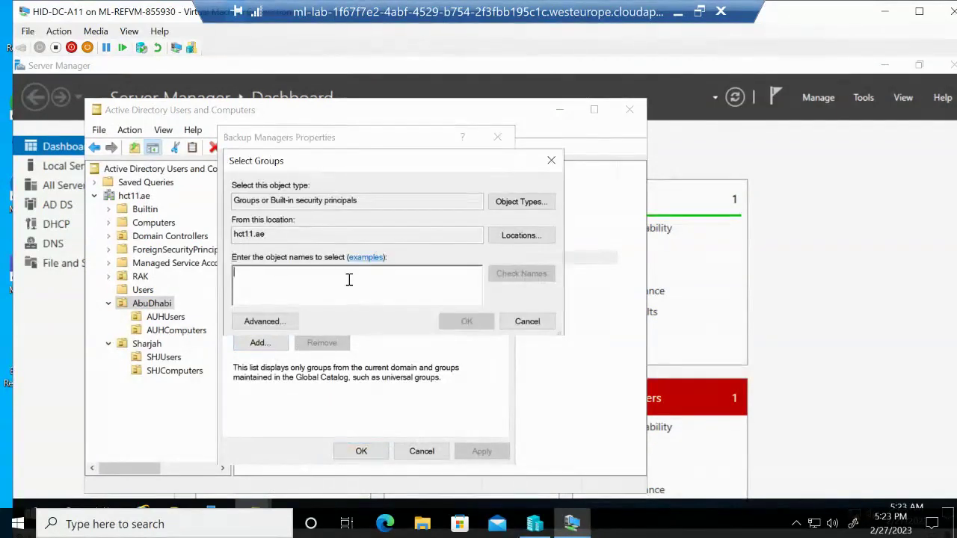
pyautogui.write('abudh')
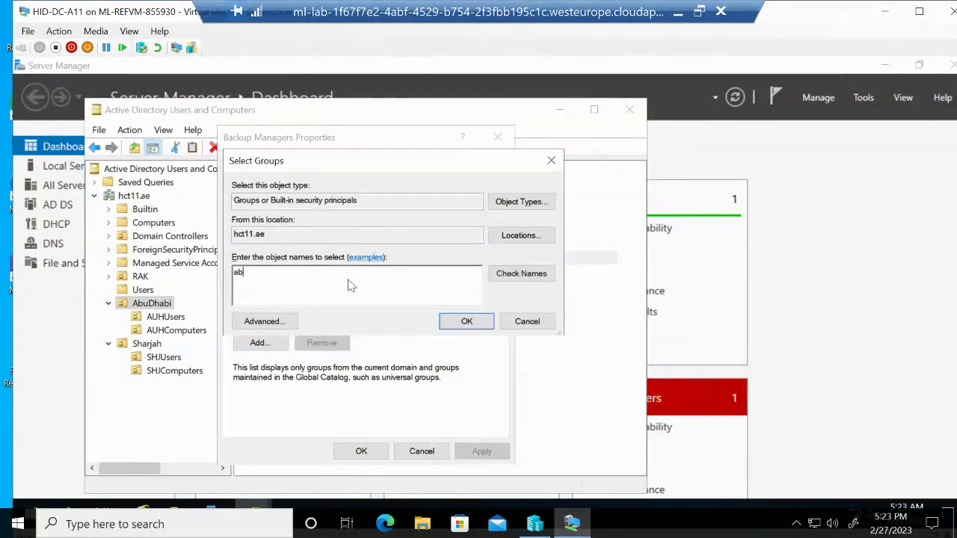
pyautogui.click(524, 273)
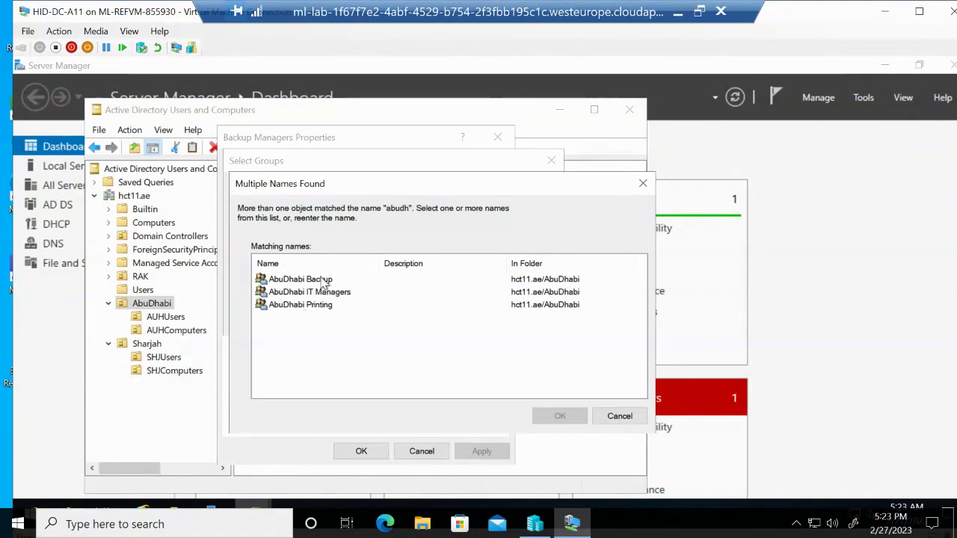
pyautogui.click(324, 281)
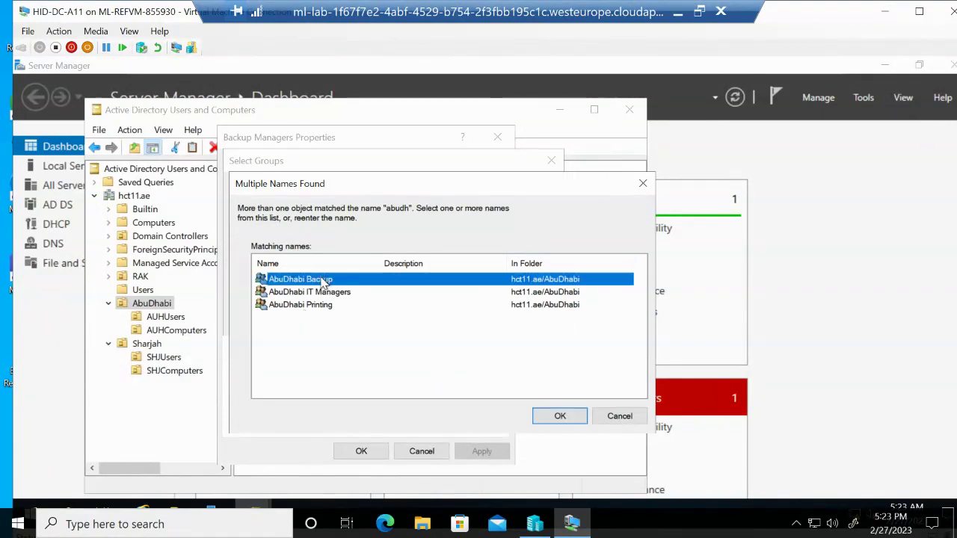
pyautogui.click(559, 416)
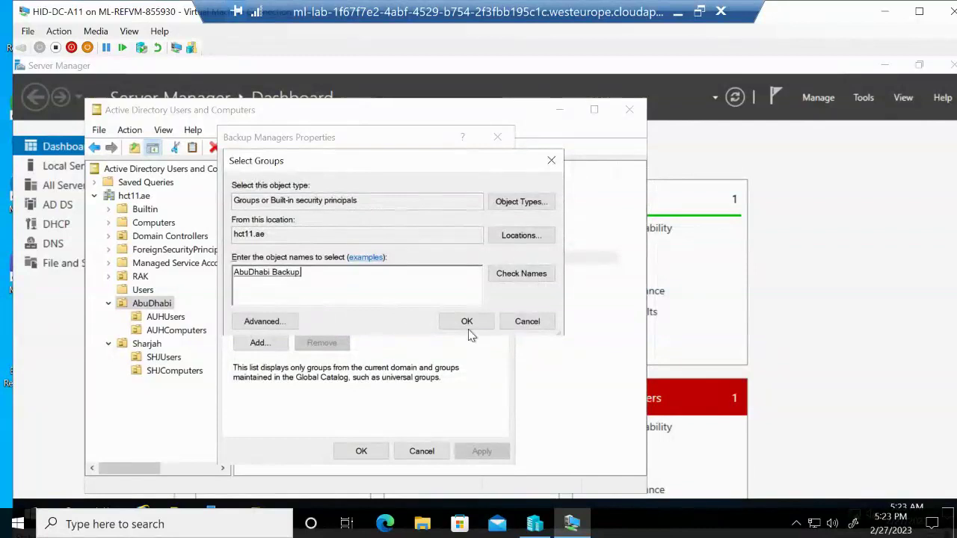
pyautogui.click(467, 323)
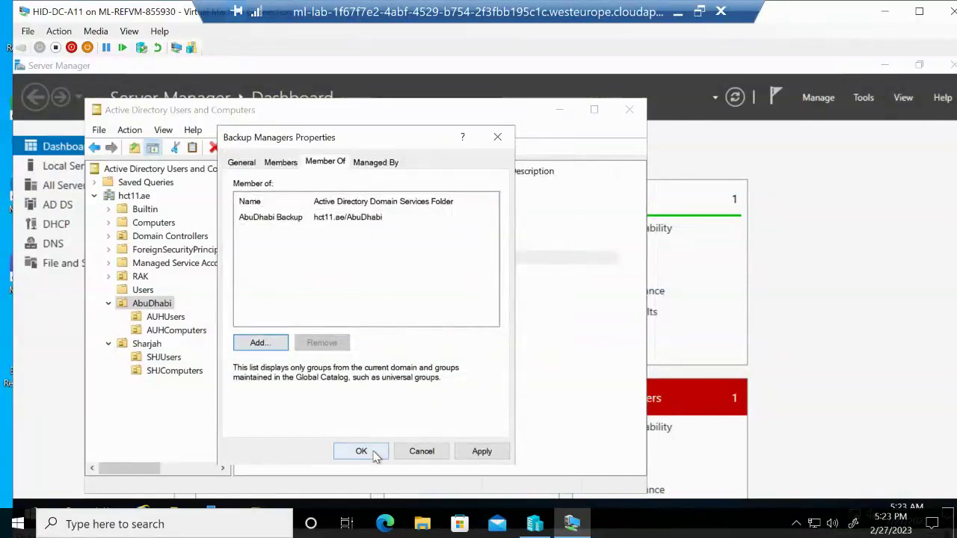
pyautogui.click(483, 455)
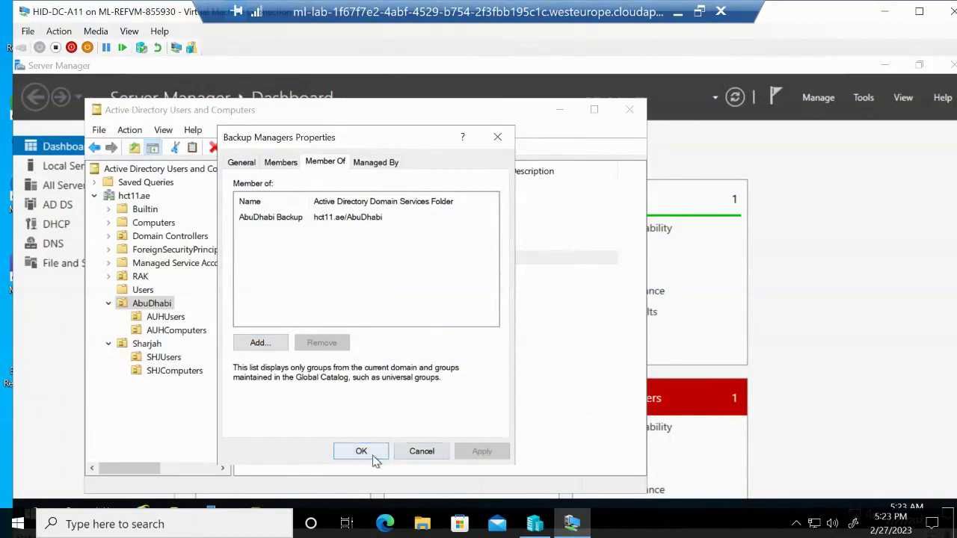
pyautogui.click(372, 456)
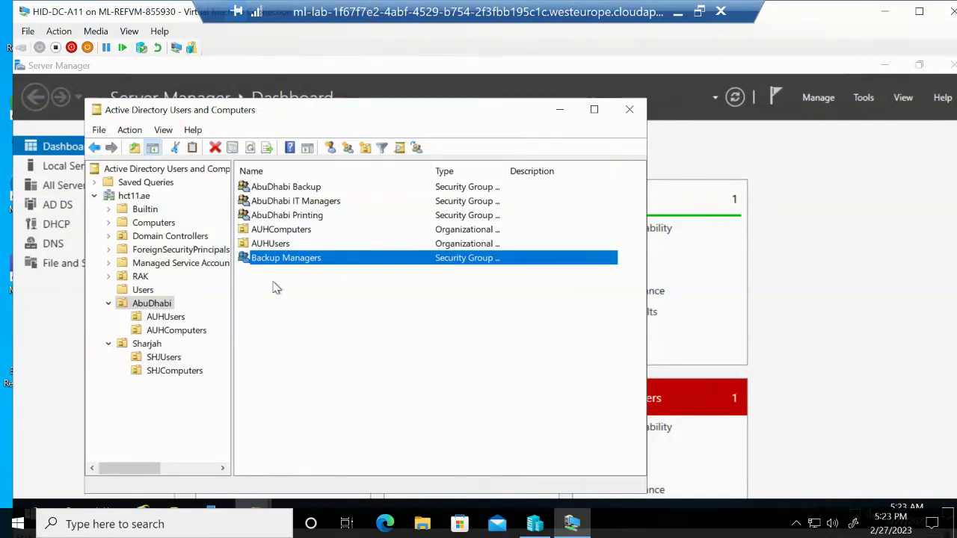
# Add a new Global security group named 'Print Managers' to the AbuDhabi OU
pyautogui.rightClick(274, 288)
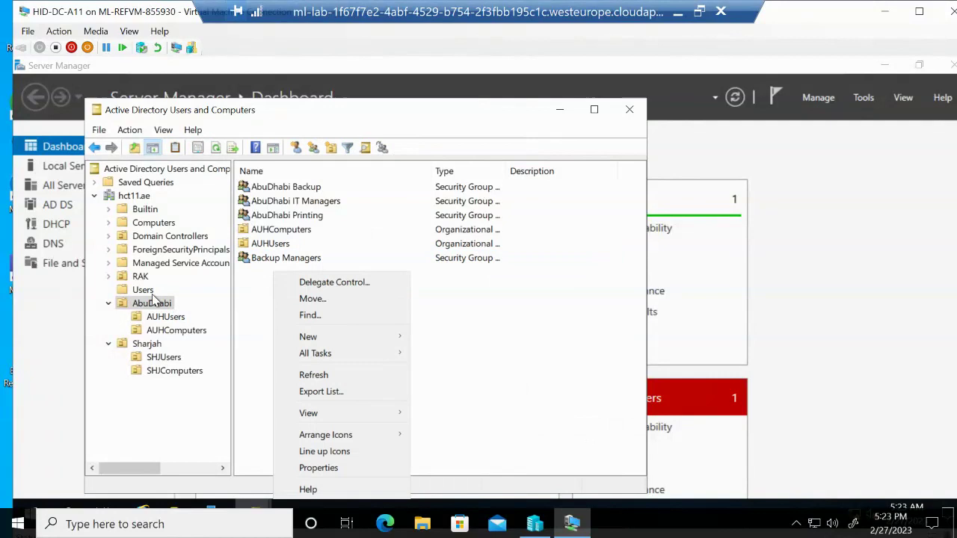
pyautogui.click(150, 305)
pyautogui.rightClick(149, 304)
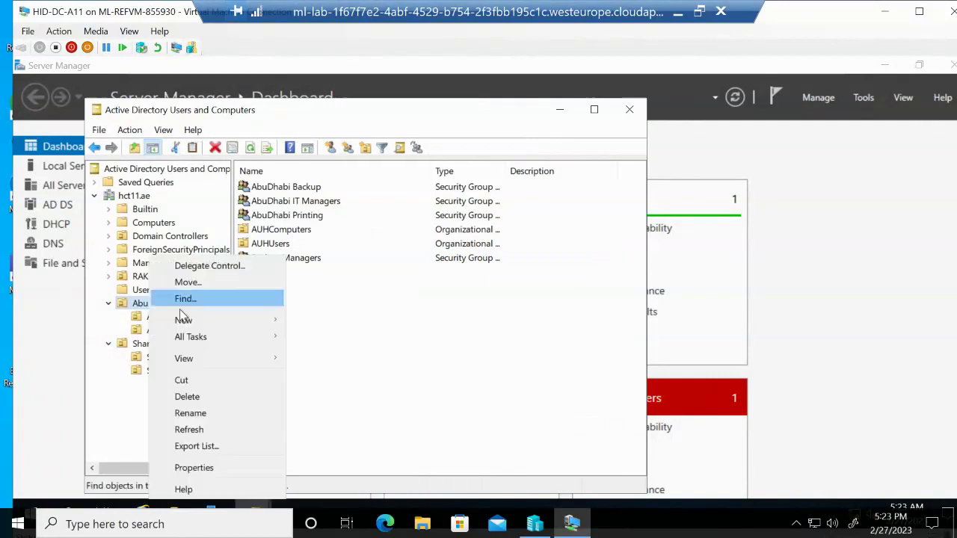
pyautogui.moveTo(265, 321)
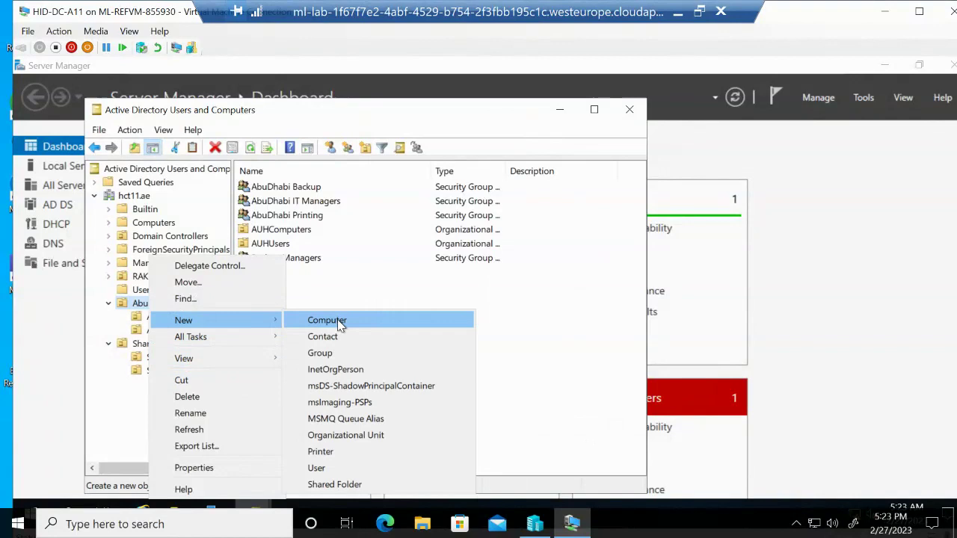
pyautogui.click(331, 354)
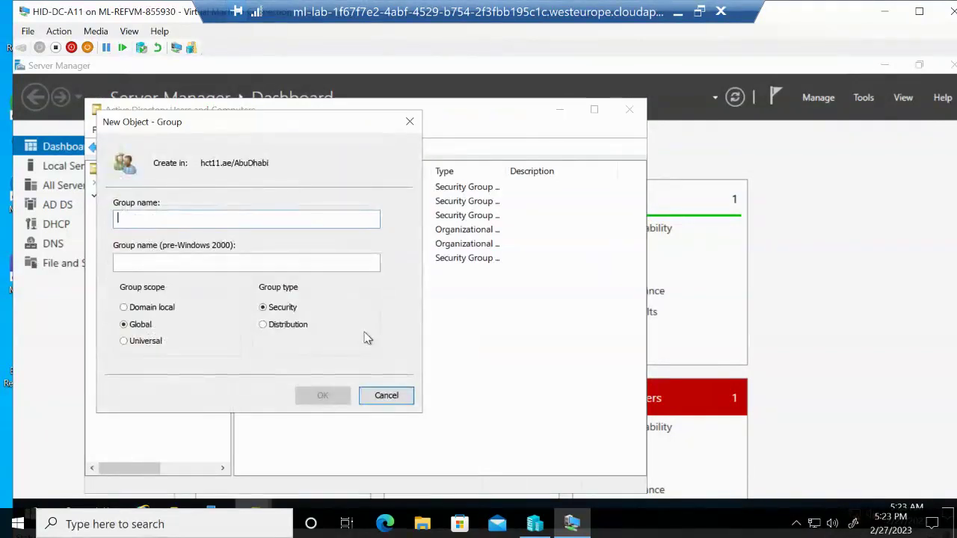
pyautogui.write('Prin')
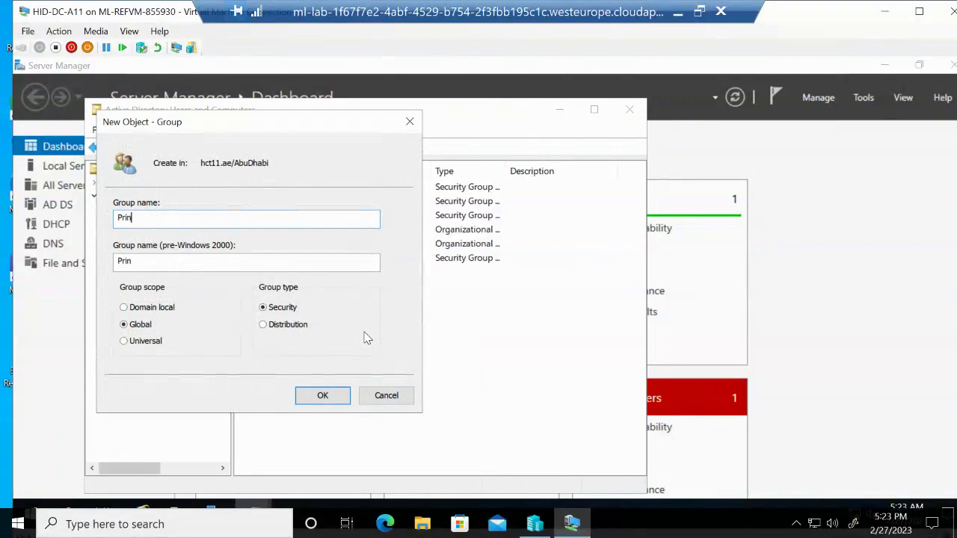
pyautogui.write('t Ma')
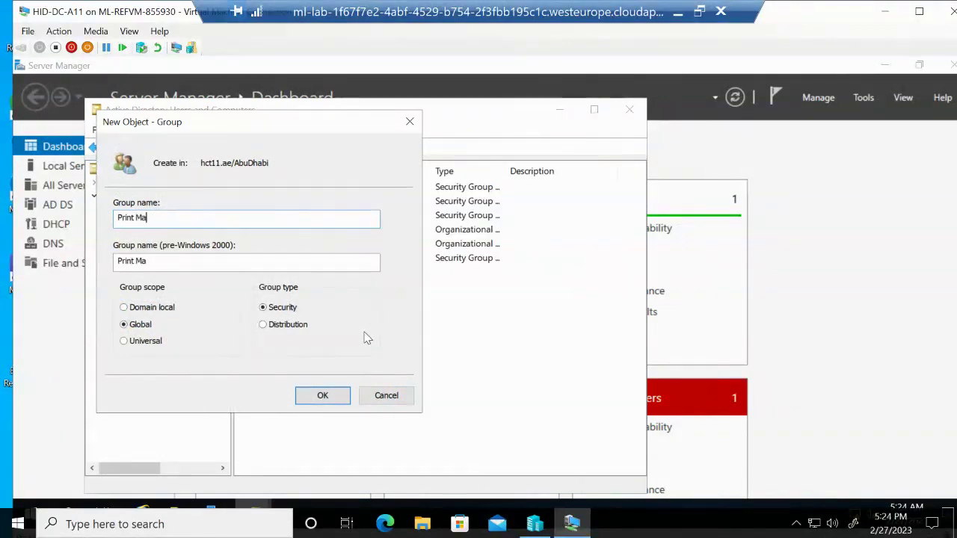
pyautogui.write('nagers')
pyautogui.click(322, 396)
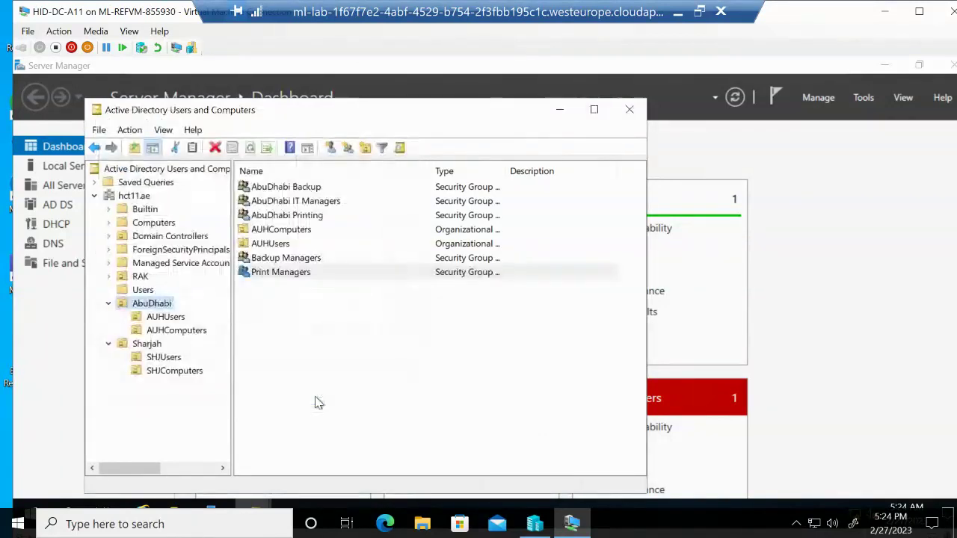
# Add AbuDhabi Printing, found by searching 'abu', to Print Managers' Member Of list and apply
pyautogui.rightClick(282, 278)
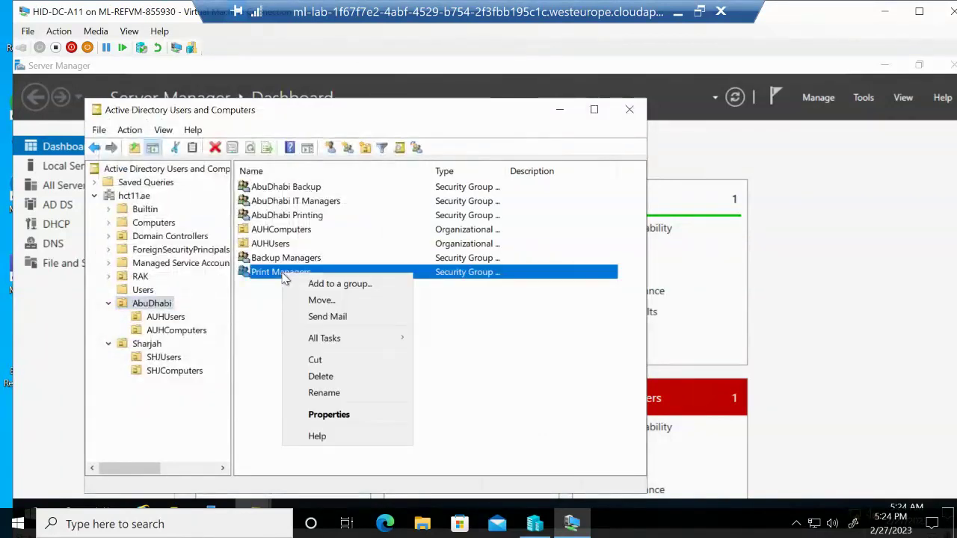
pyautogui.click(356, 416)
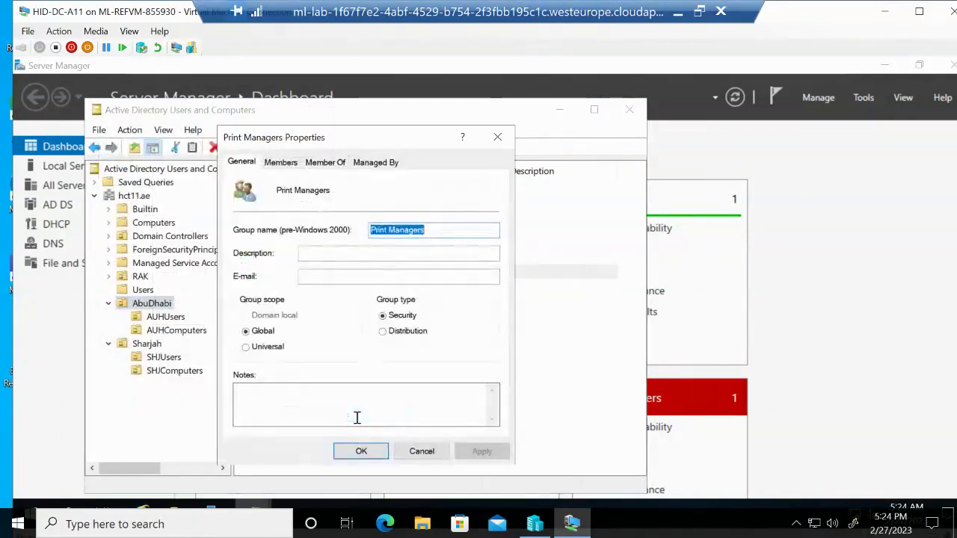
pyautogui.click(325, 162)
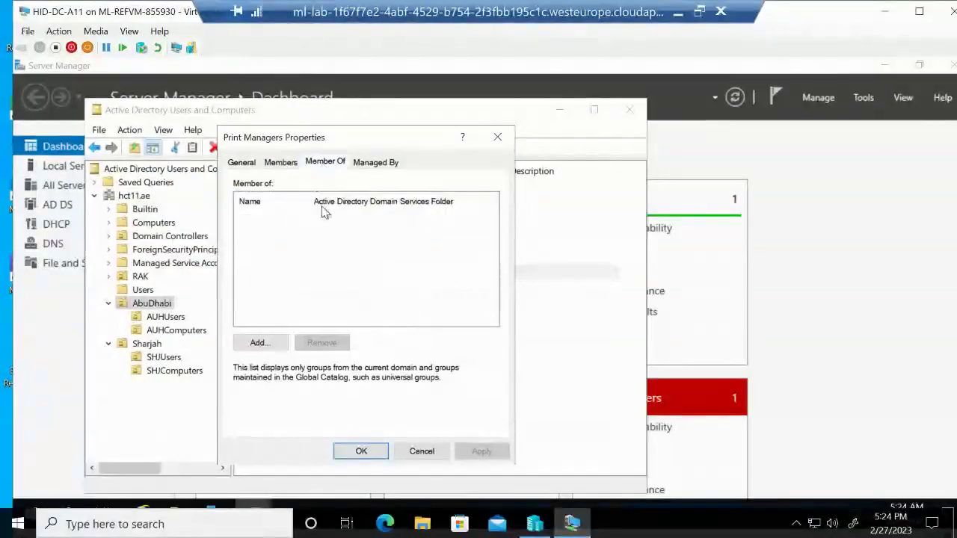
pyautogui.click(258, 343)
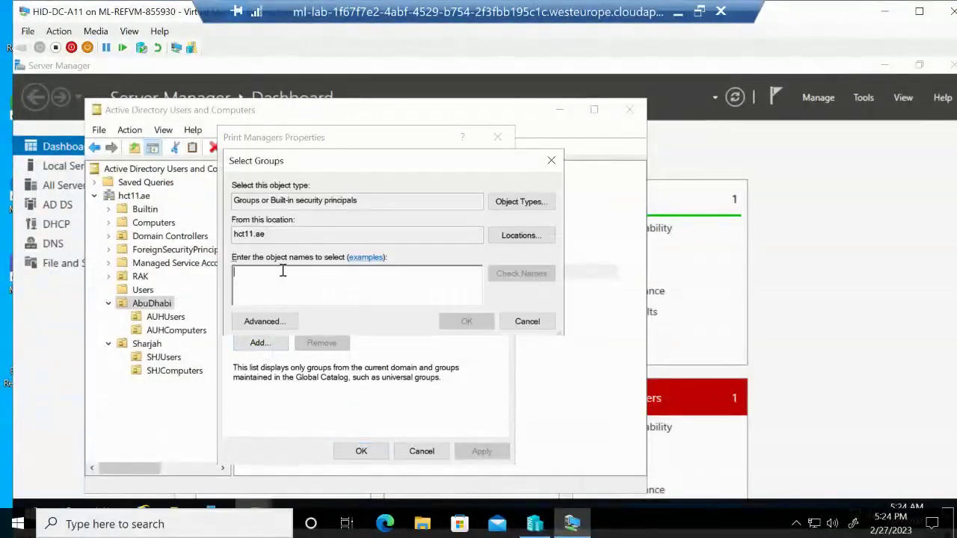
pyautogui.write('ab')
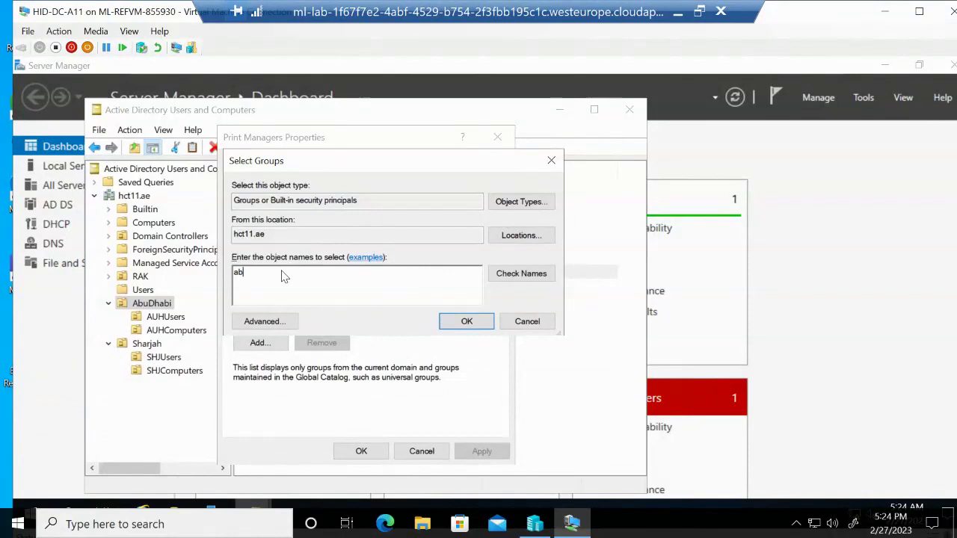
pyautogui.write('u')
pyautogui.click(519, 274)
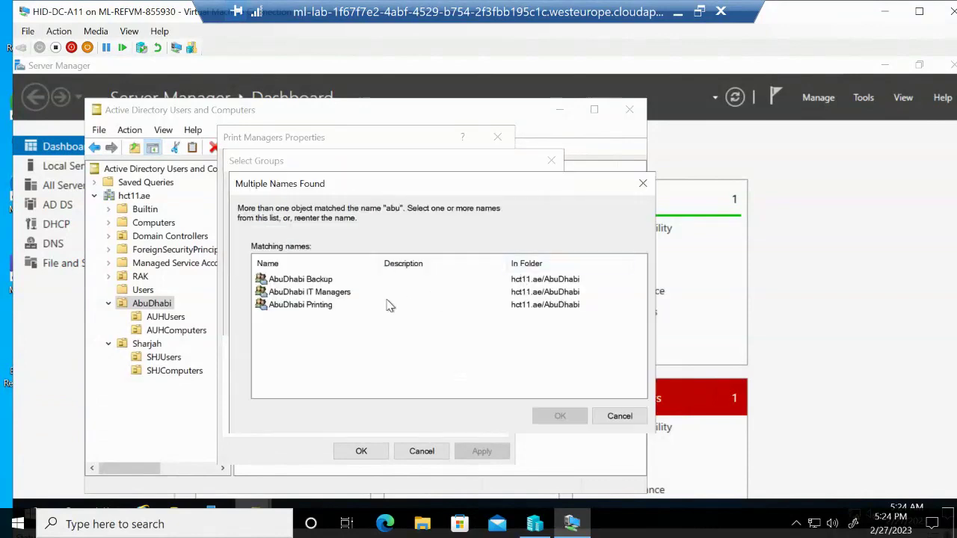
pyautogui.click(327, 307)
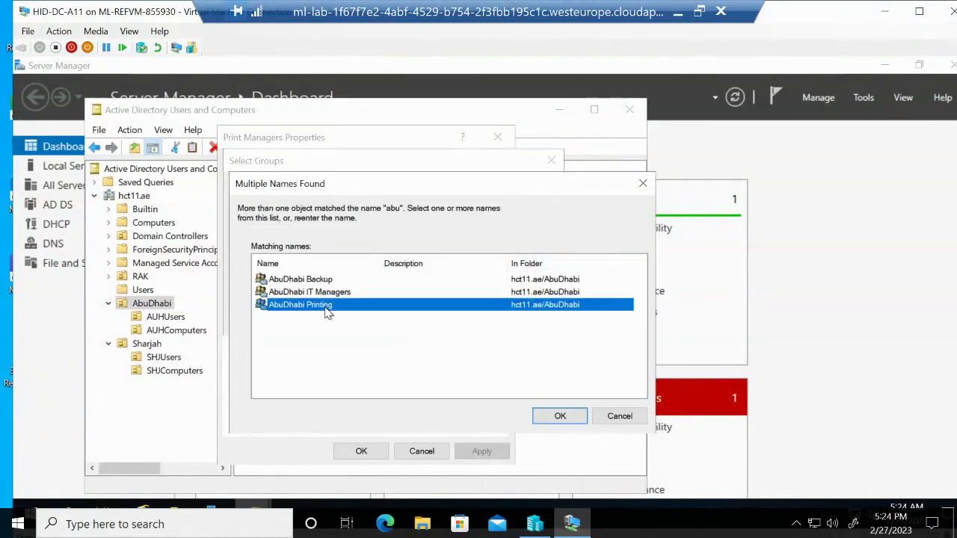
pyautogui.click(559, 416)
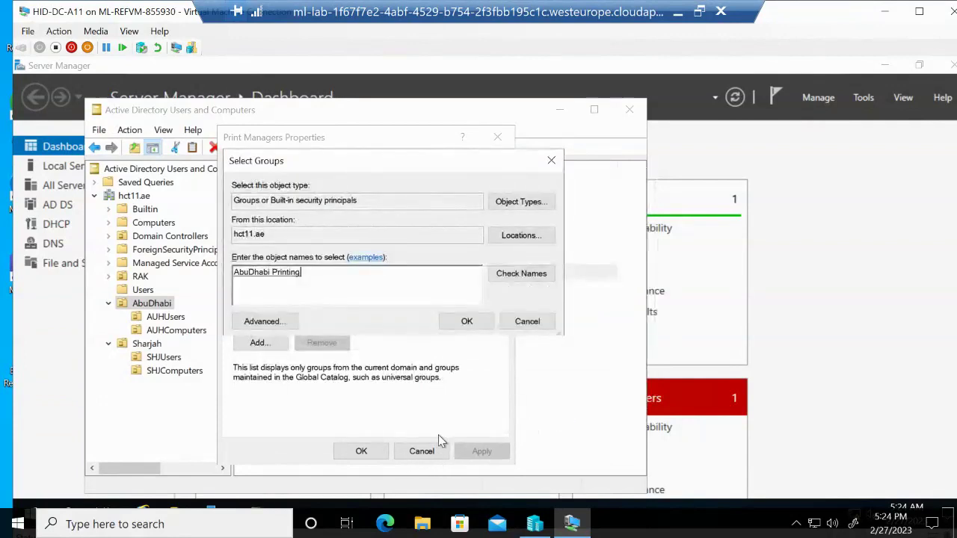
pyautogui.click(364, 451)
pyautogui.click(480, 327)
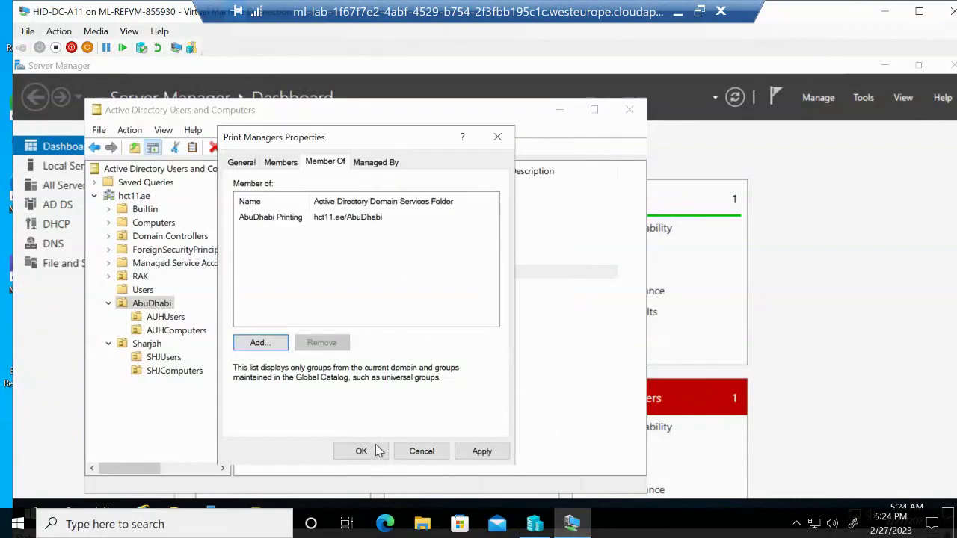
pyautogui.click(482, 452)
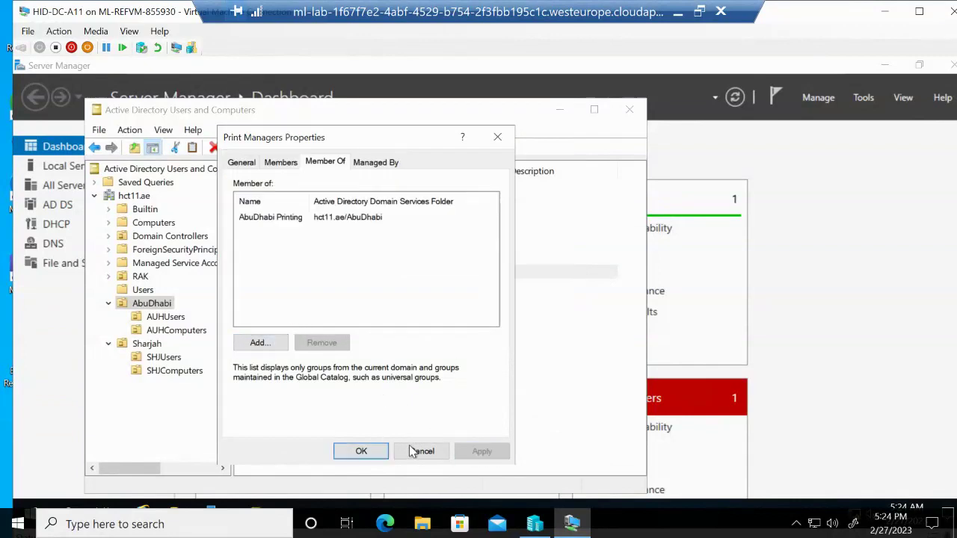
# Confirm and close the Print Managers properties with OK
pyautogui.click(358, 451)
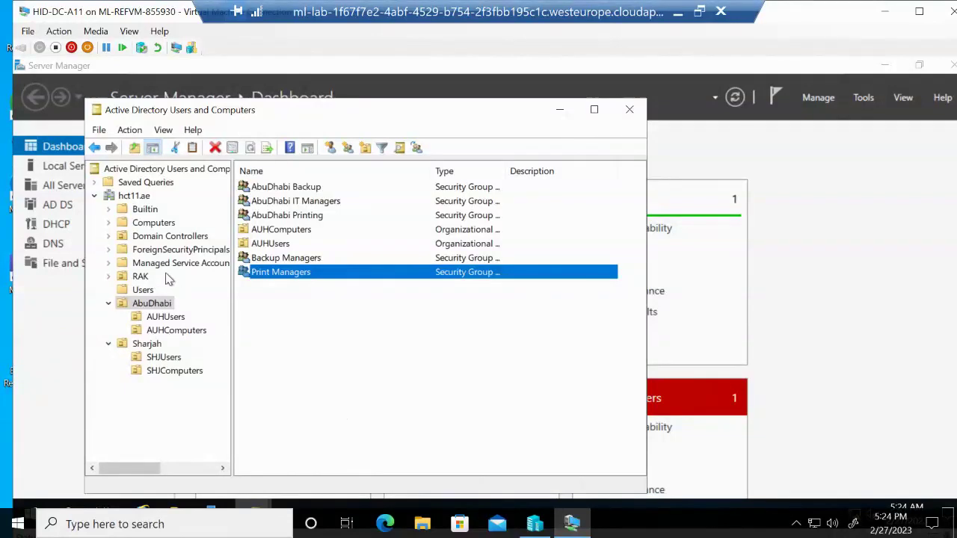
# Launch the Delegation of Control Wizard for the AbuDhabi OU
pyautogui.rightClick(148, 307)
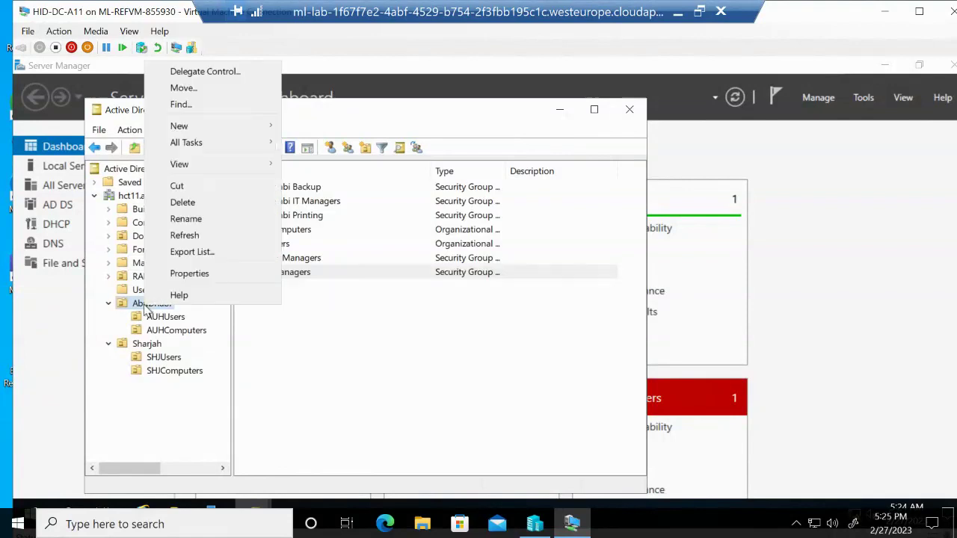
pyautogui.click(229, 77)
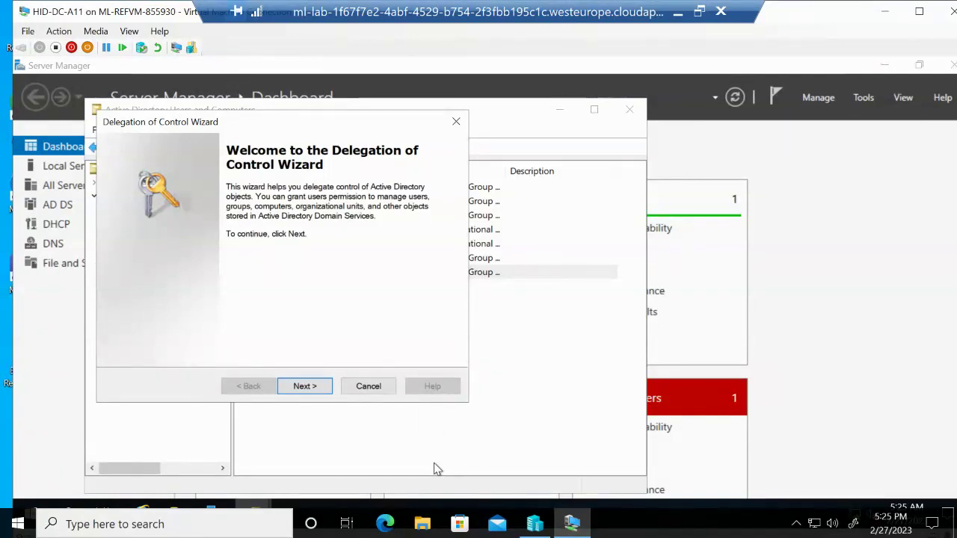
# Search for 'abudh' and add the AbuDhabi IT Managers group as the delegation recipient
pyautogui.click(320, 389)
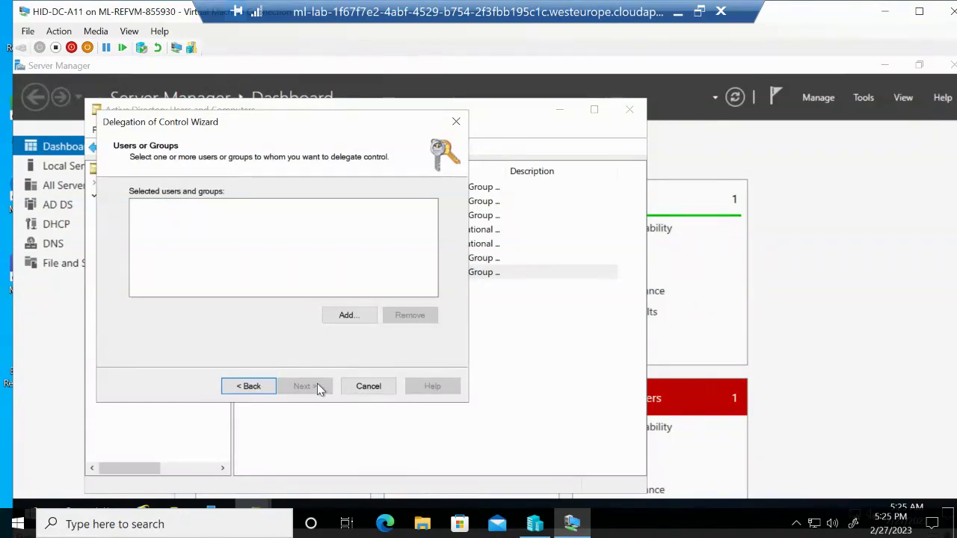
pyautogui.click(338, 319)
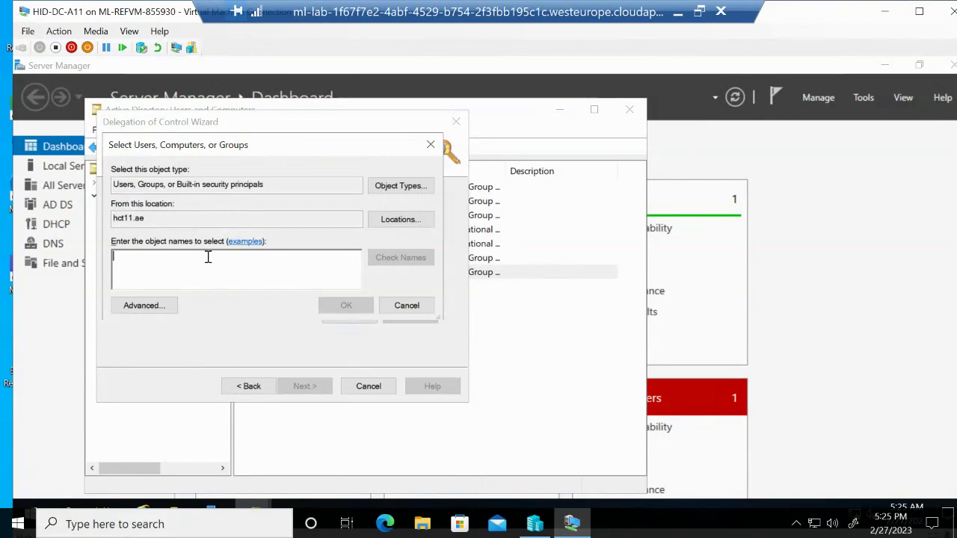
pyautogui.write('a')
pyautogui.write('bud')
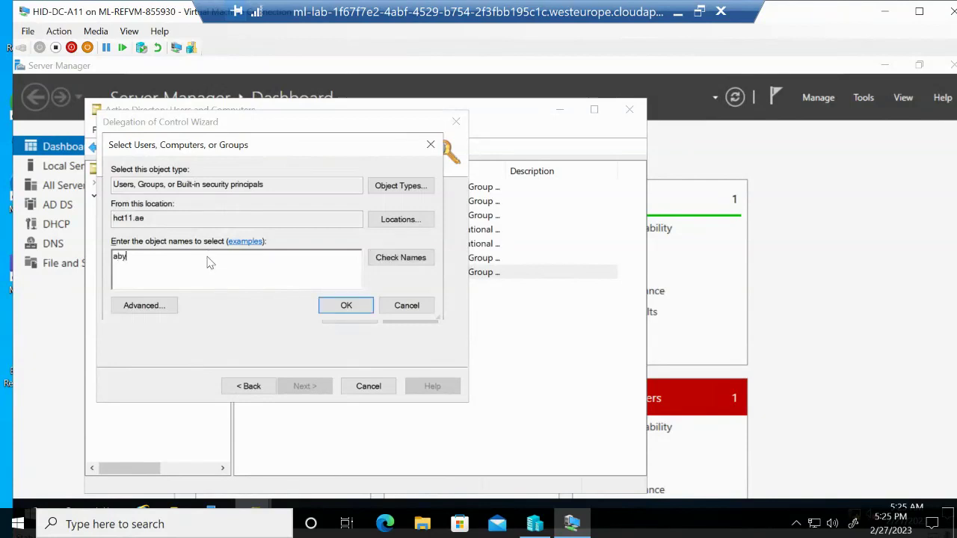
pyautogui.press('BackSpace')
pyautogui.write('udh')
pyautogui.click(400, 258)
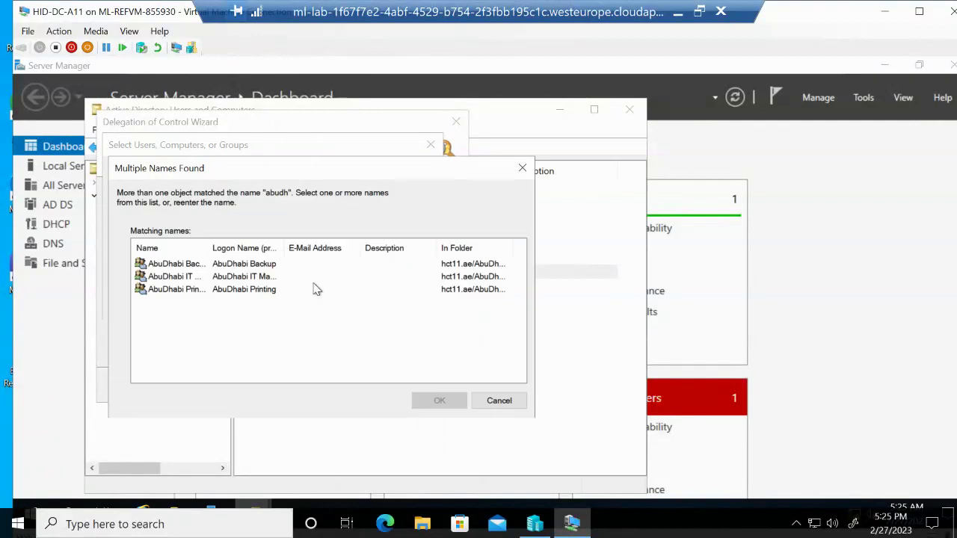
pyautogui.click(194, 279)
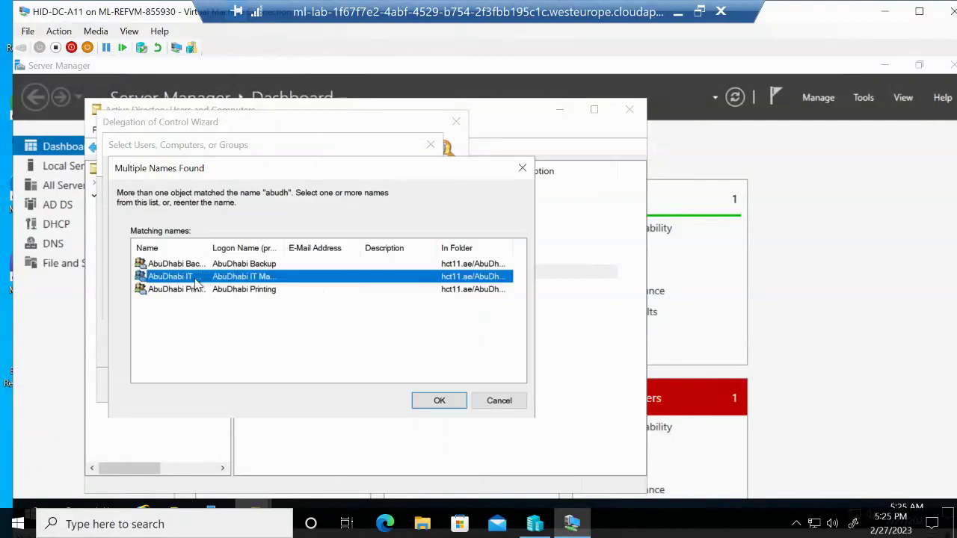
pyautogui.click(460, 404)
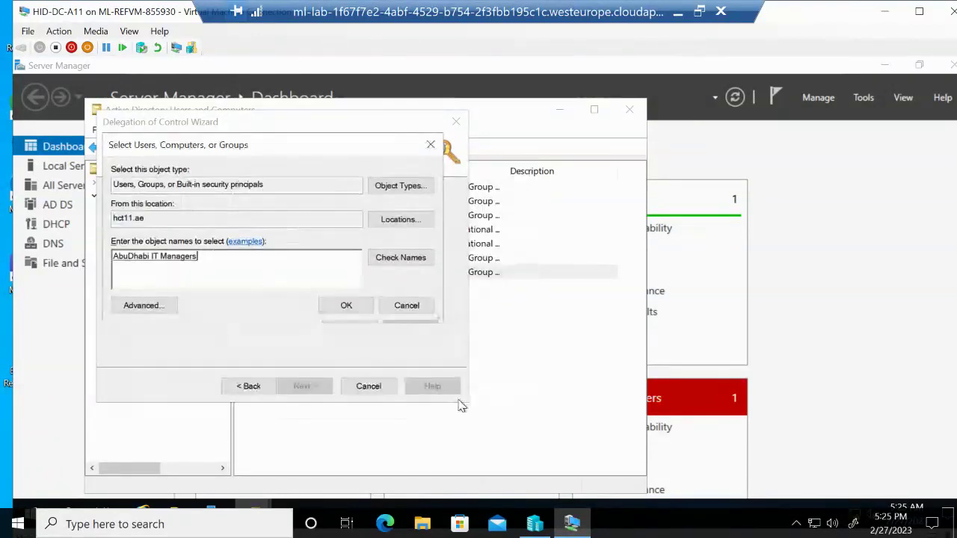
pyautogui.click(346, 308)
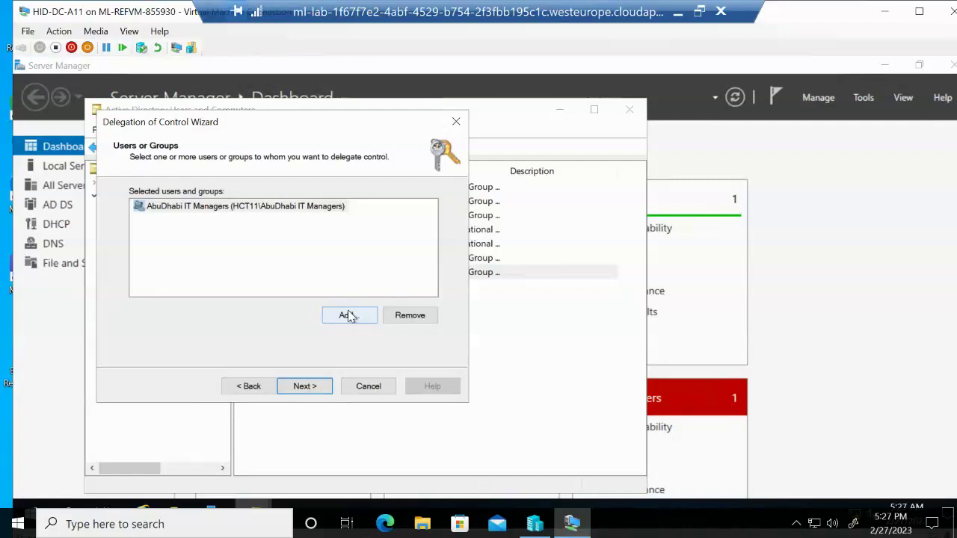
# Select the AbuDhabi IT Managers group on the Users or Groups page and continue
pyautogui.click(303, 209)
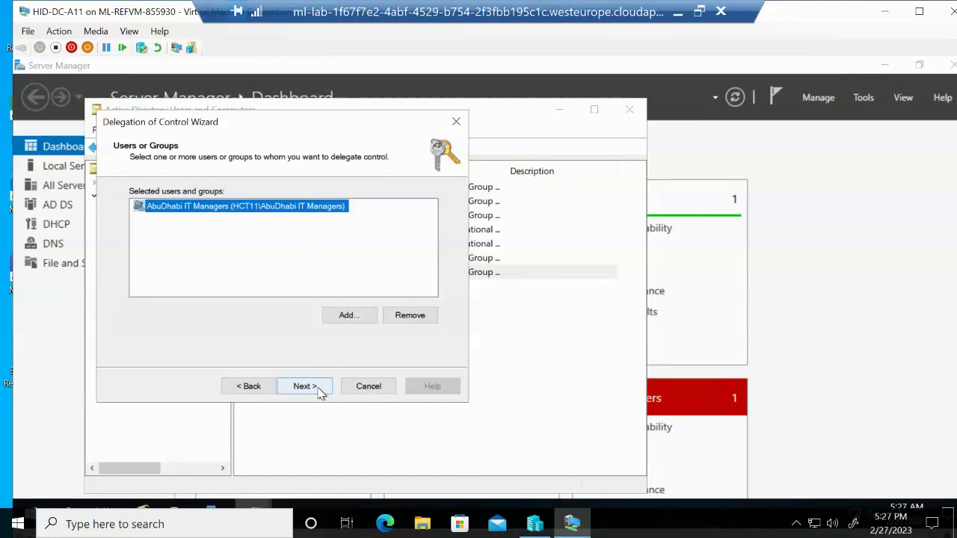
pyautogui.click(307, 387)
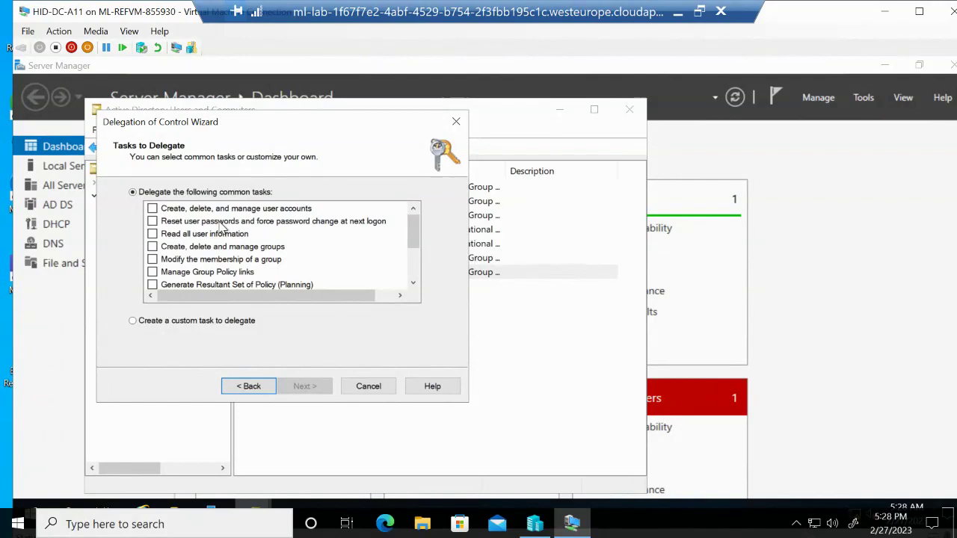
# Delegate user account management, group management and group membership changes, then finish the wizard
pyautogui.click(153, 209)
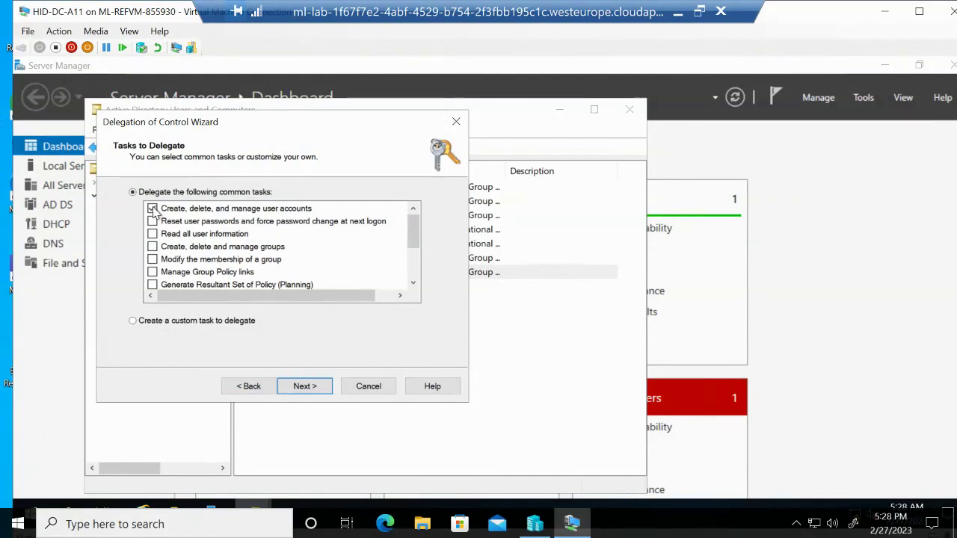
pyautogui.click(153, 248)
pyautogui.click(153, 260)
pyautogui.click(412, 286)
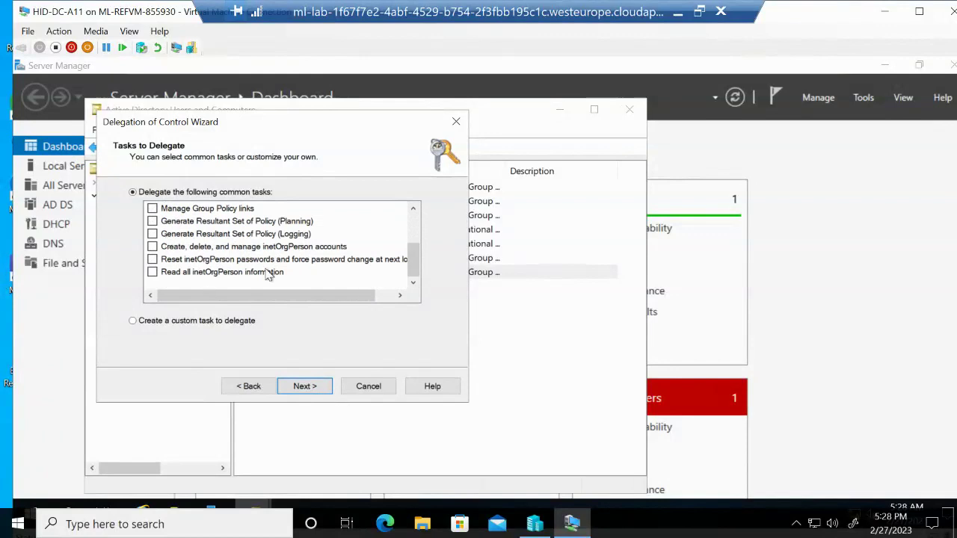
pyautogui.click(305, 386)
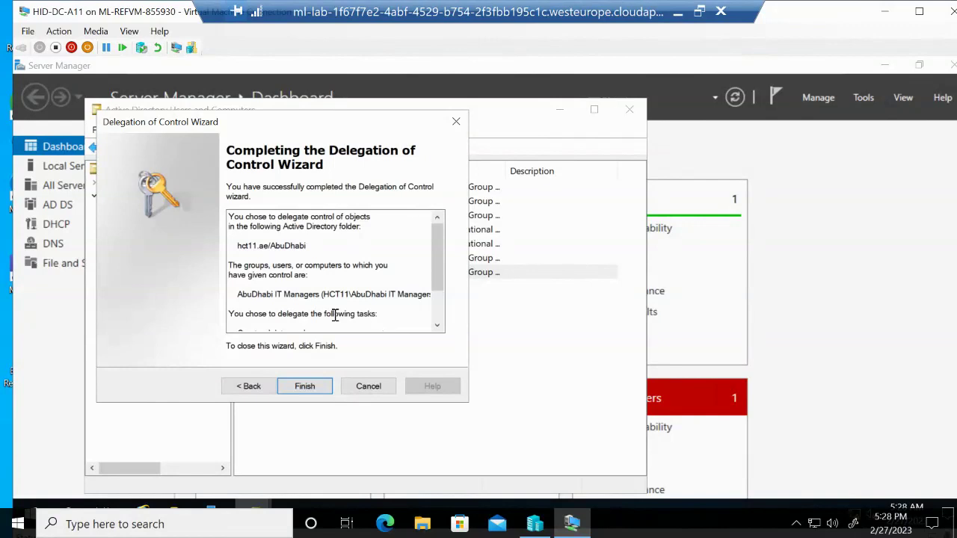
pyautogui.click(304, 386)
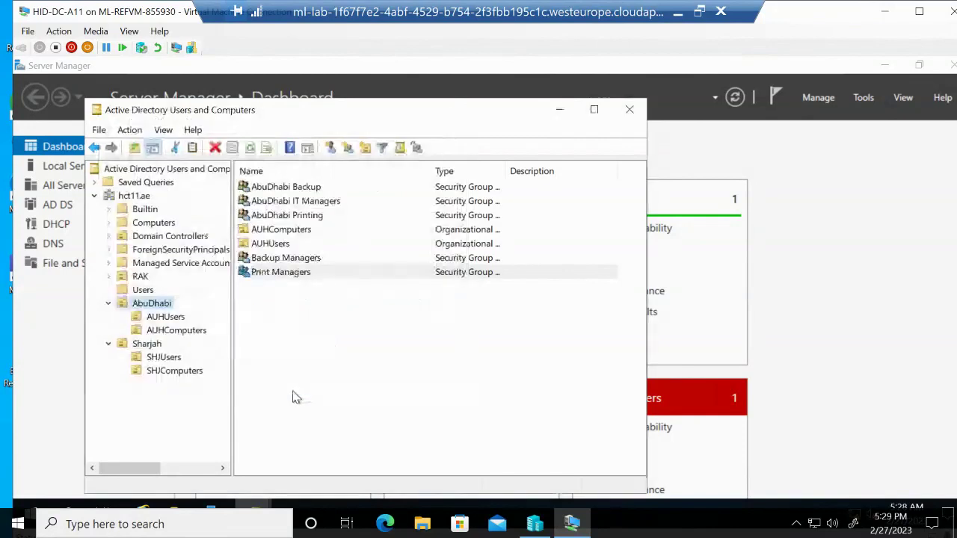
# Show the hct11.ae domain root and bring up the context menu of its user account
pyautogui.click(142, 305)
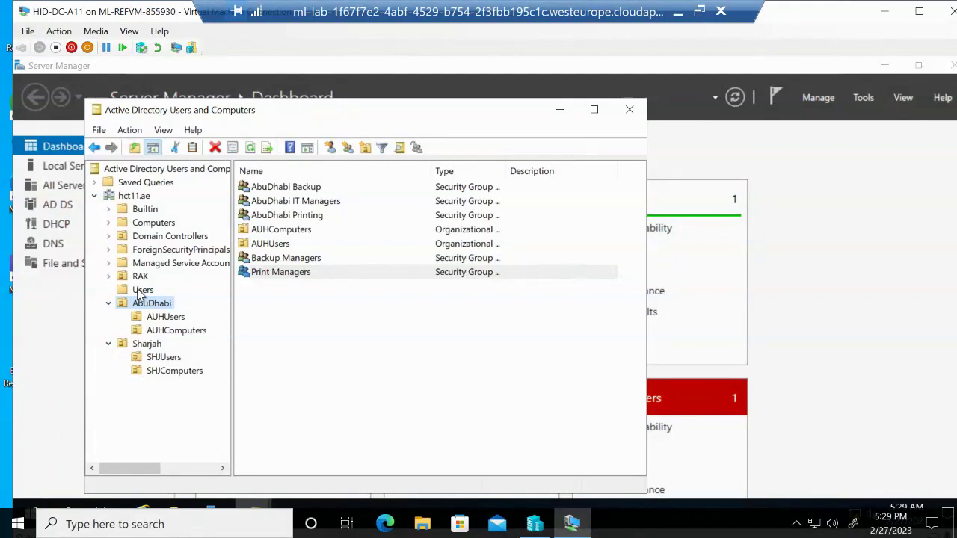
pyautogui.click(138, 196)
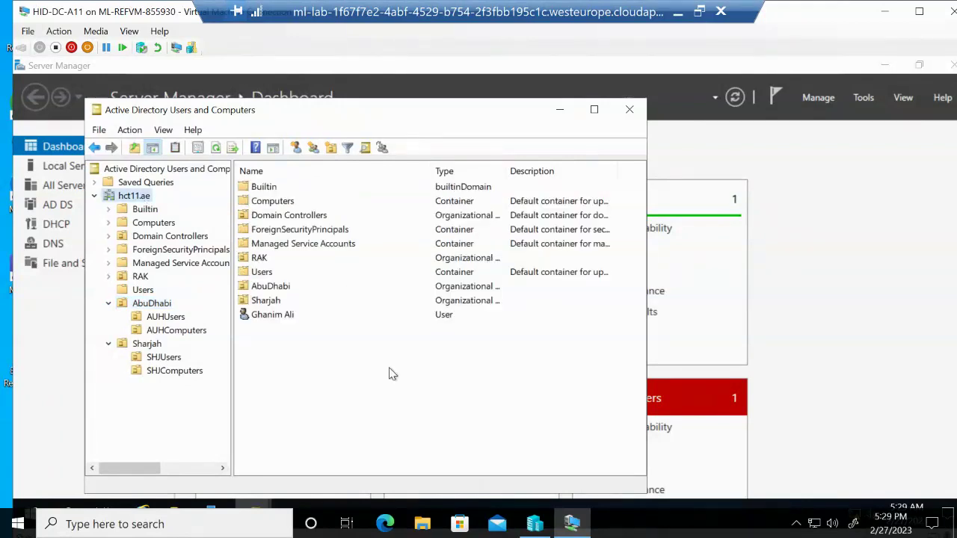
pyautogui.click(276, 317)
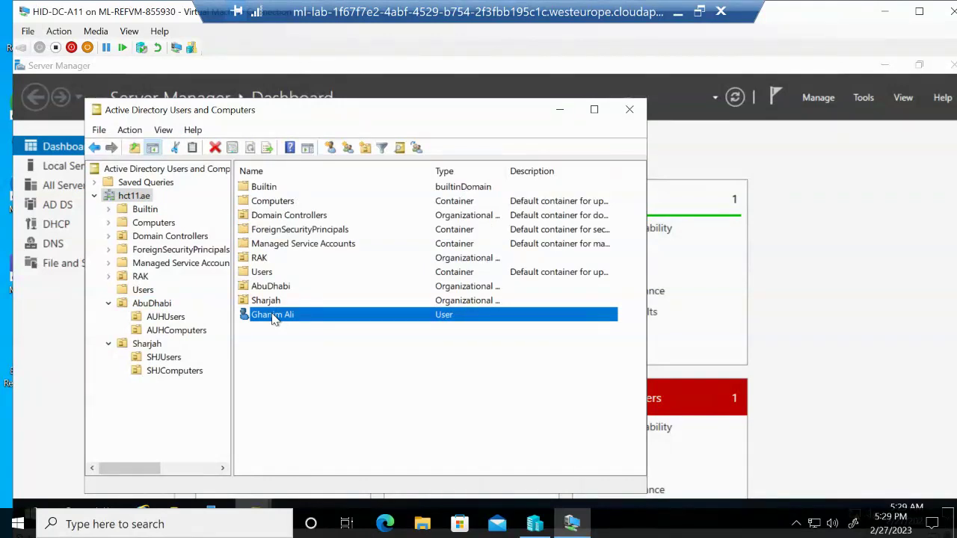
pyautogui.rightClick(274, 318)
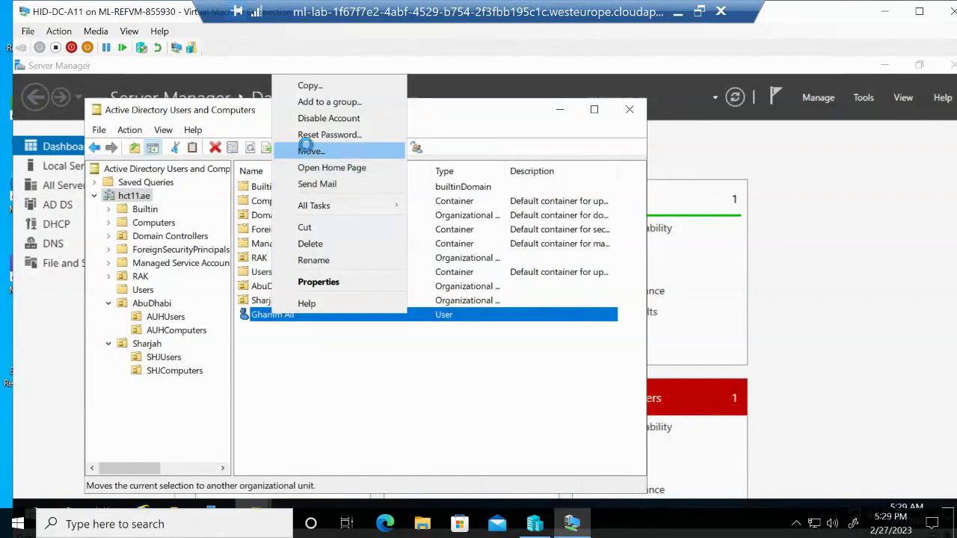
# Move the user account into the AUHUsers OU under AbuDhabi
pyautogui.click(309, 151)
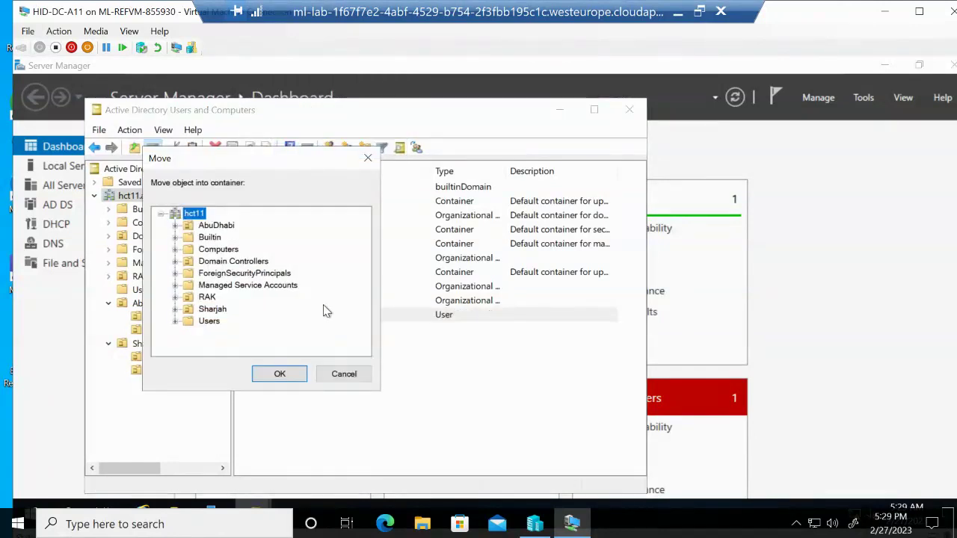
pyautogui.click(175, 226)
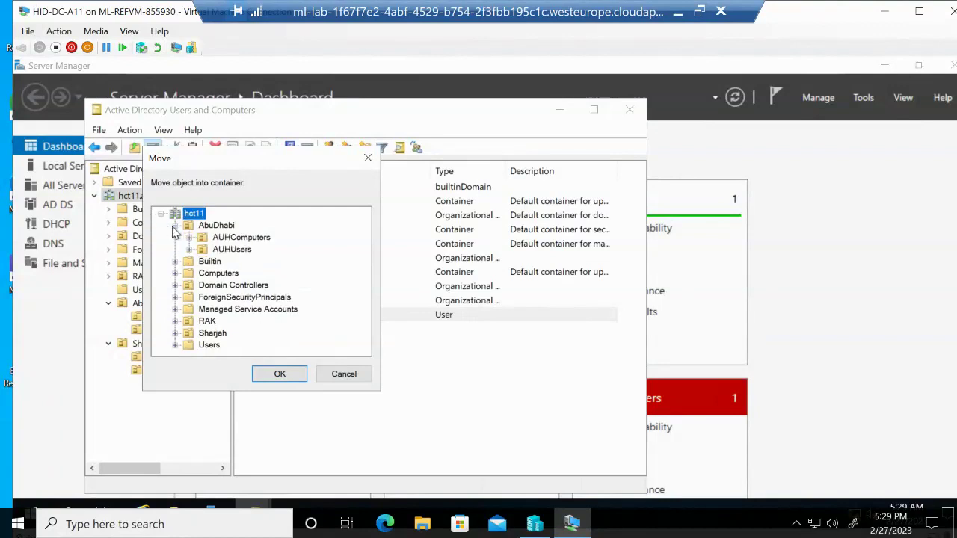
pyautogui.click(224, 250)
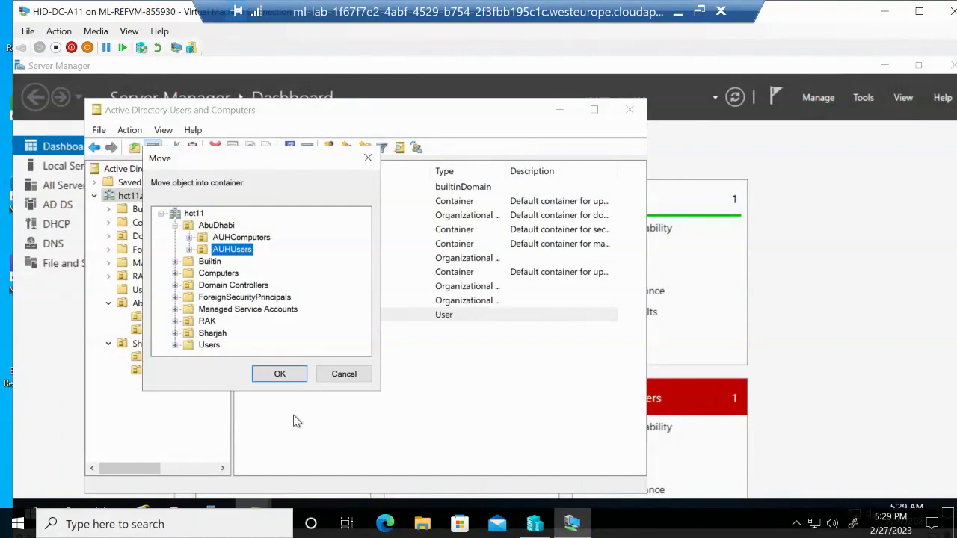
pyautogui.click(286, 379)
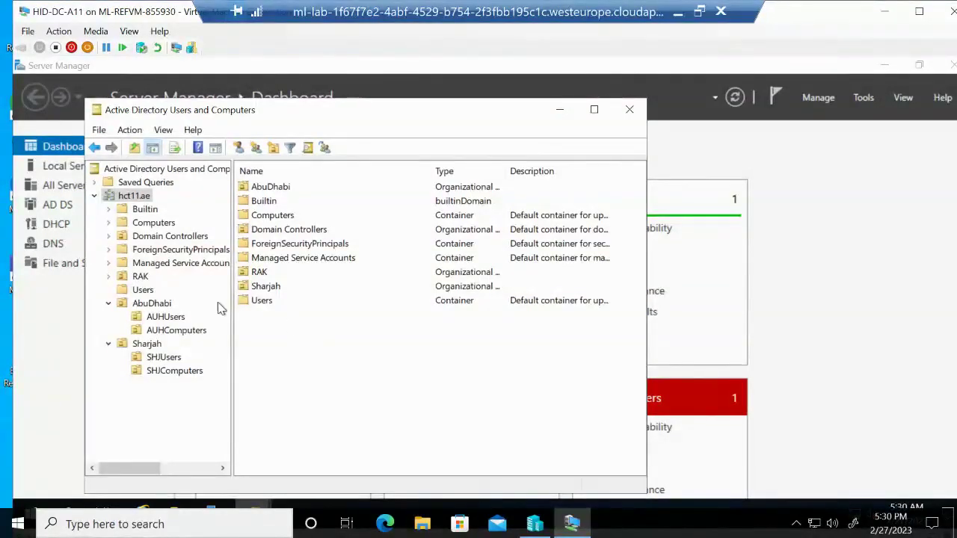
# Open the Member Of tab in the properties of the user in AUHUsers
pyautogui.click(163, 317)
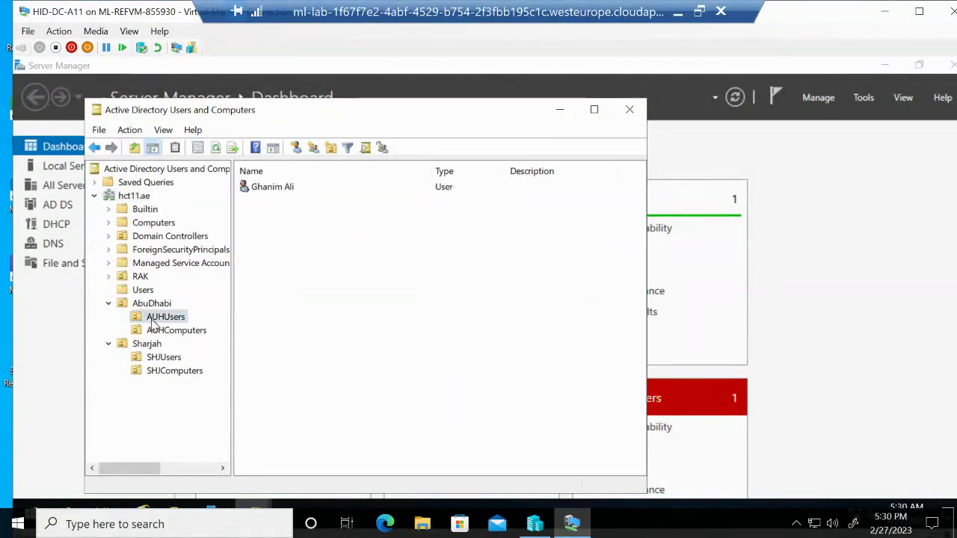
pyautogui.click(273, 188)
pyautogui.rightClick(273, 188)
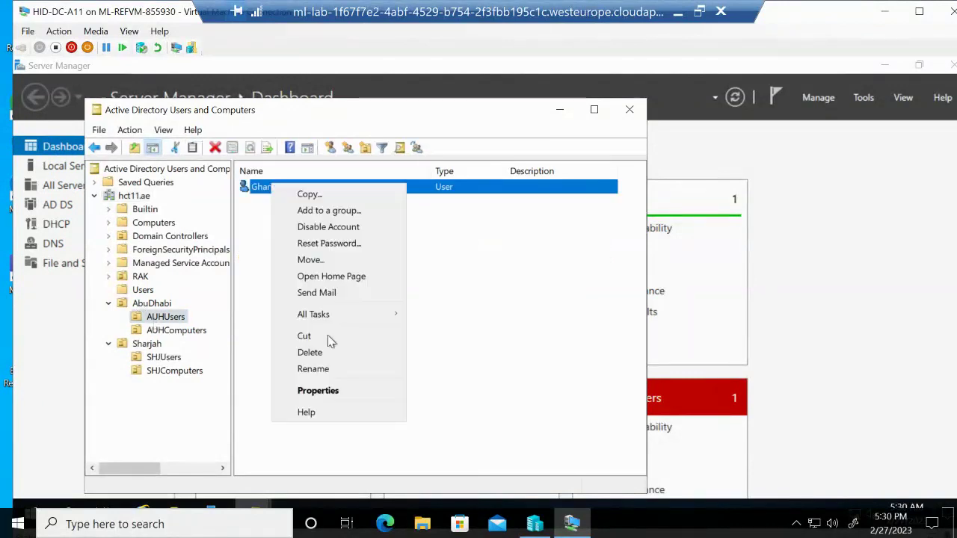
pyautogui.click(319, 392)
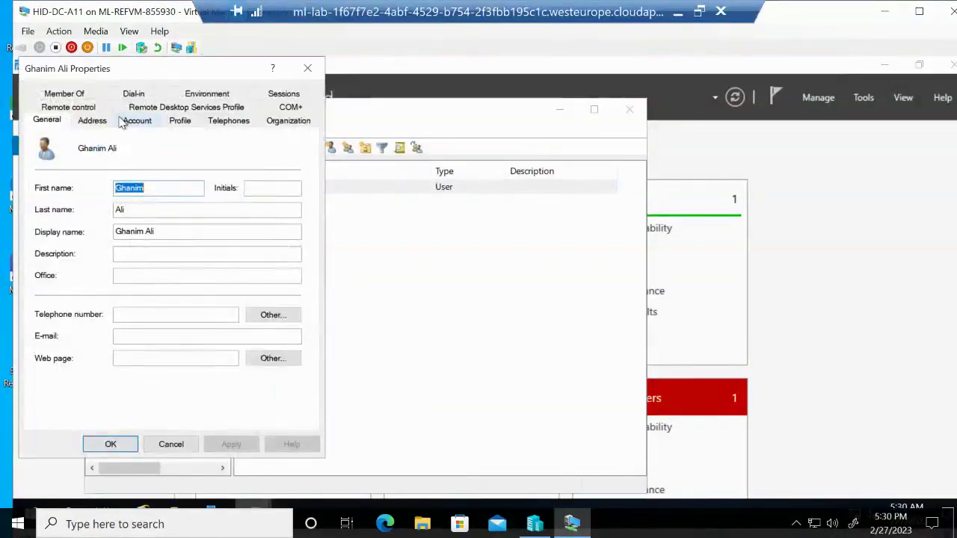
pyautogui.click(75, 94)
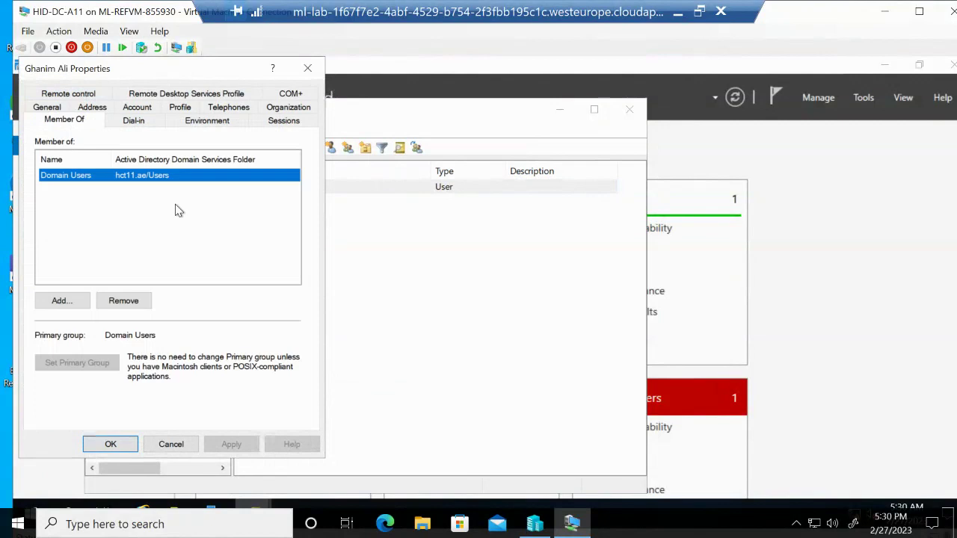
# Add the user to AbuDhabi IT Managers by searching 'abu', then apply and close
pyautogui.click(60, 302)
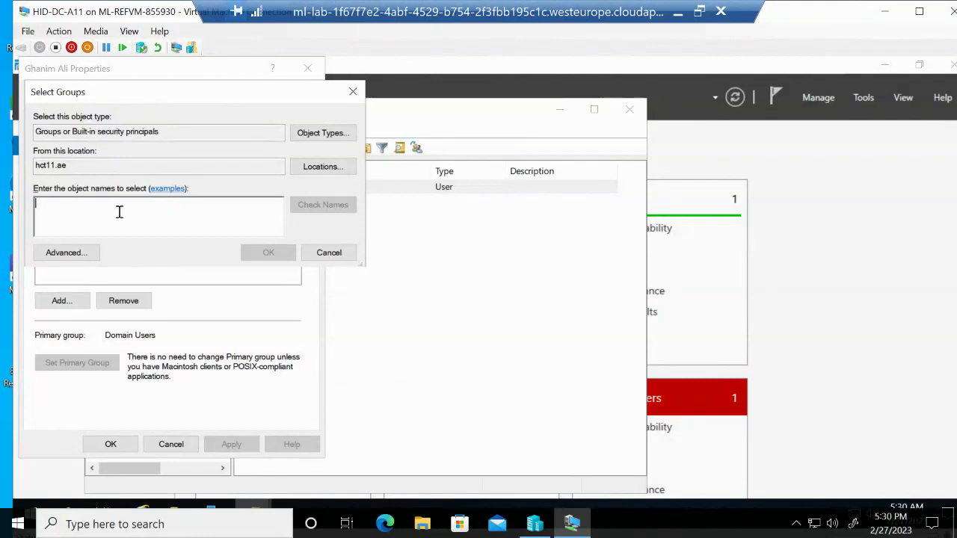
pyautogui.write('abu')
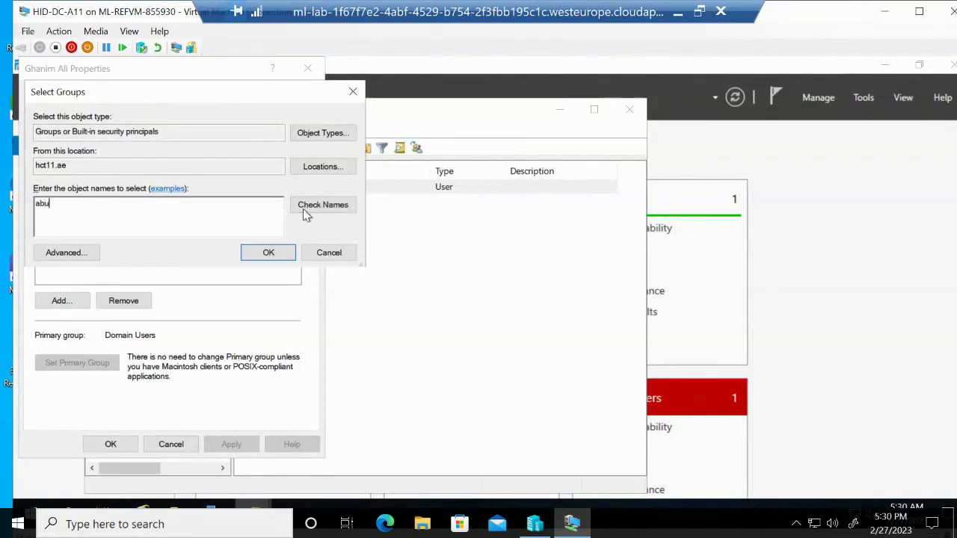
pyautogui.click(305, 211)
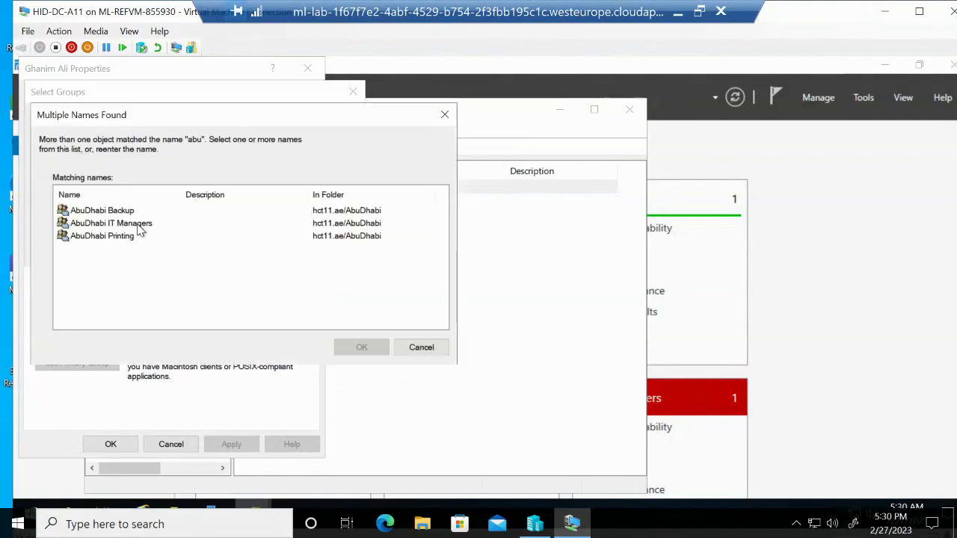
pyautogui.click(139, 229)
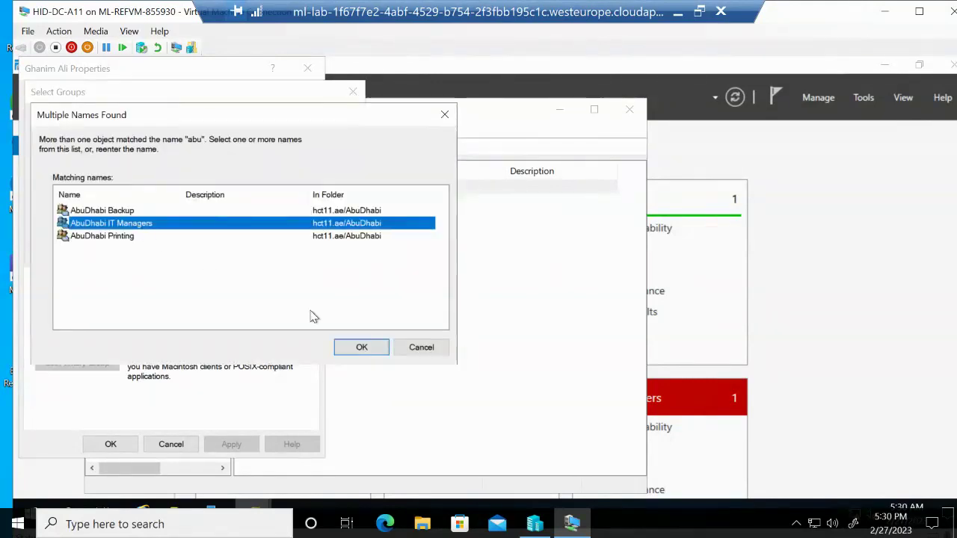
pyautogui.click(362, 349)
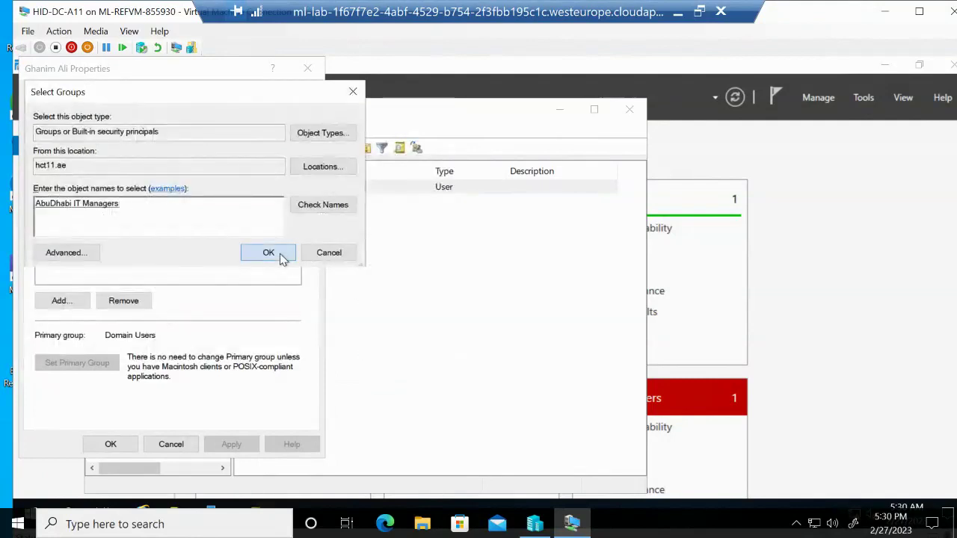
pyautogui.click(283, 257)
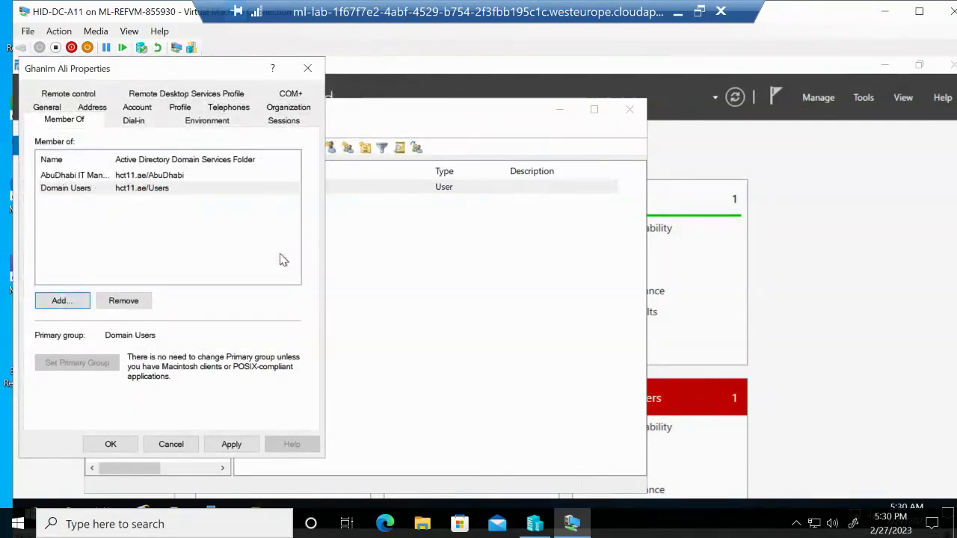
pyautogui.click(231, 444)
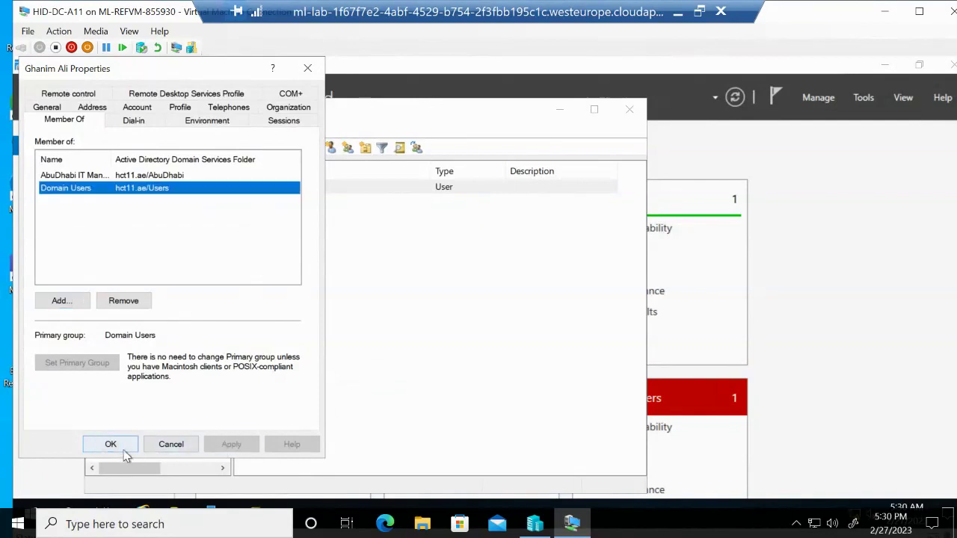
pyautogui.click(112, 446)
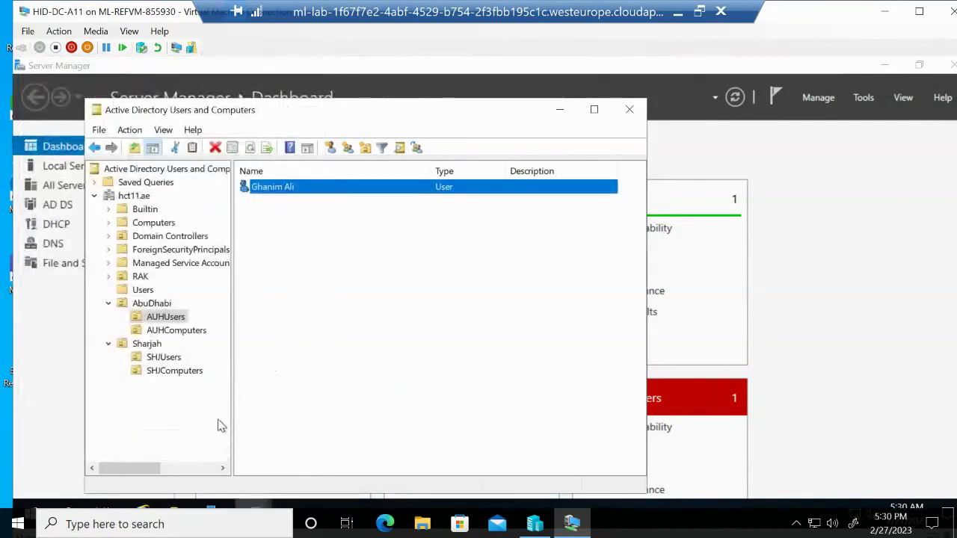
# Close Active Directory Users and Computers and bring Hyper-V Manager's virtual machine list forward
pyautogui.click(630, 111)
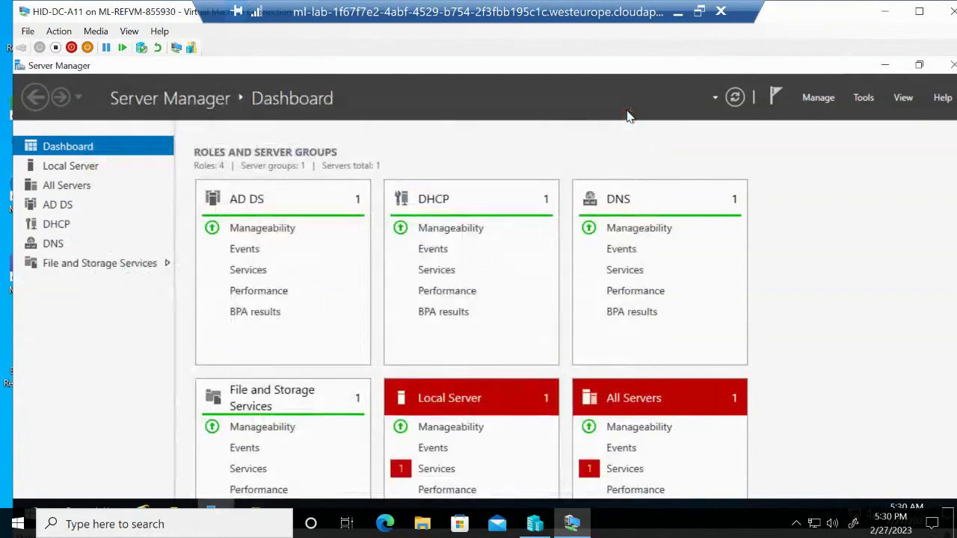
pyautogui.click(574, 527)
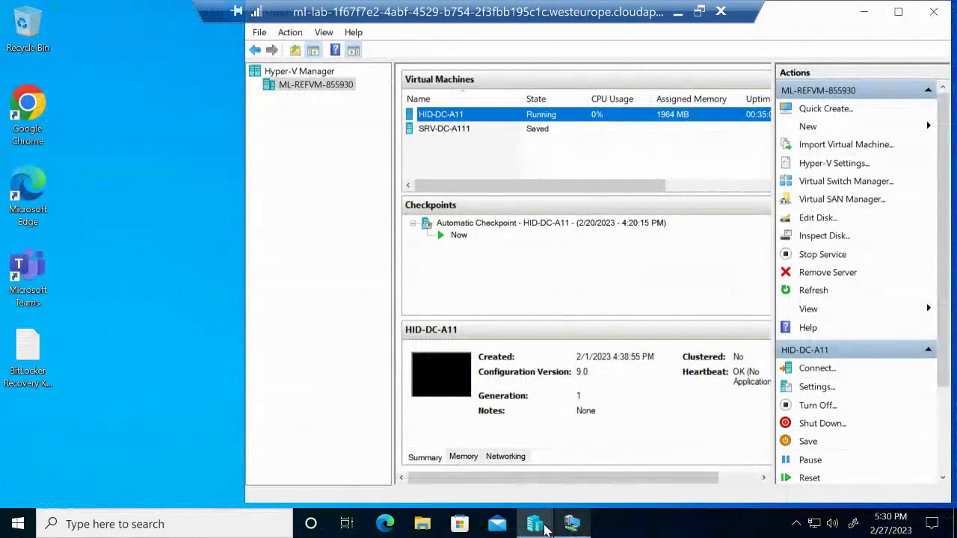